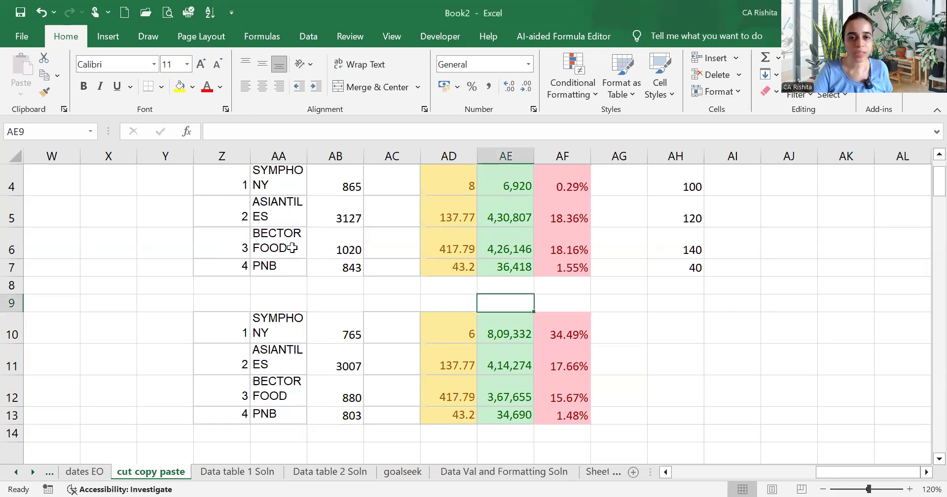
pyautogui.scroll(1, 292, 248)
pyautogui.scroll(-1, 292, 247)
pyautogui.moveTo(277, 217); pyautogui.dragTo(430, 280)
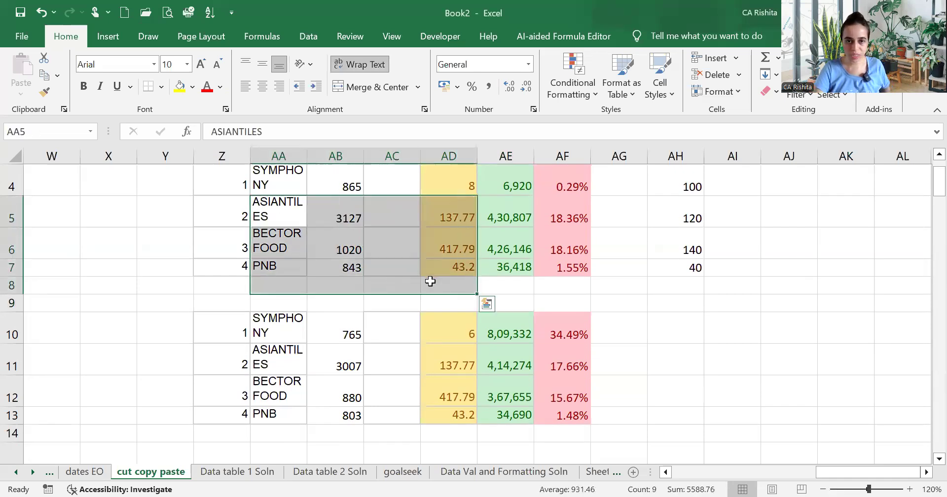
pyautogui.hotkey('ctrl', 'c')
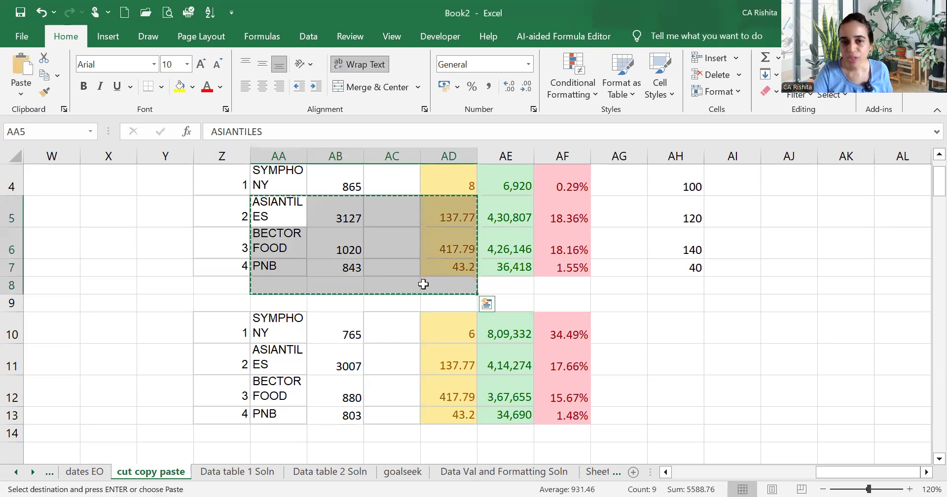
pyautogui.scroll(-3, 422, 285)
pyautogui.scroll(-3, 419, 285)
pyautogui.scroll(7, 419, 285)
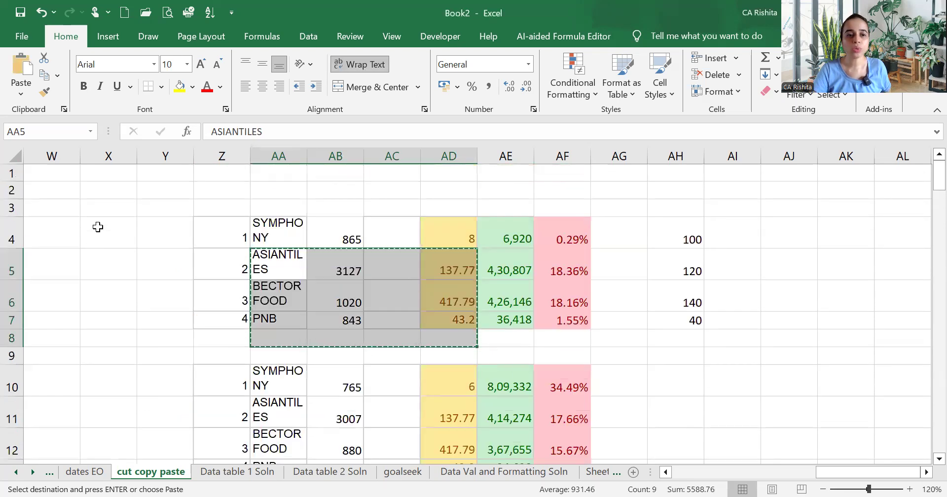
# - Enter the cut shortcut in row 4, with cut in W4, CTRL in X4 and X in Y4
pyautogui.click(98, 226)
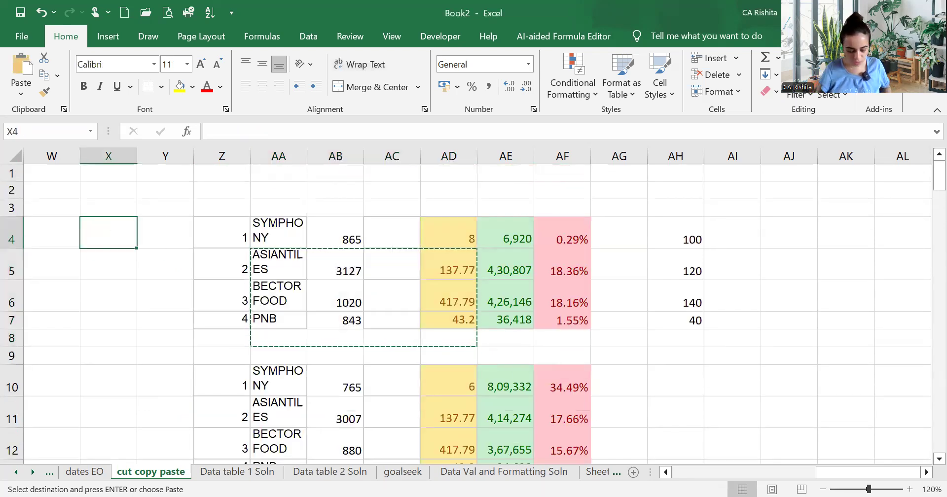
pyautogui.press('Left')
pyautogui.write('cut')
pyautogui.press('Right')
pyautogui.write('CTR')
pyautogui.press('Right')
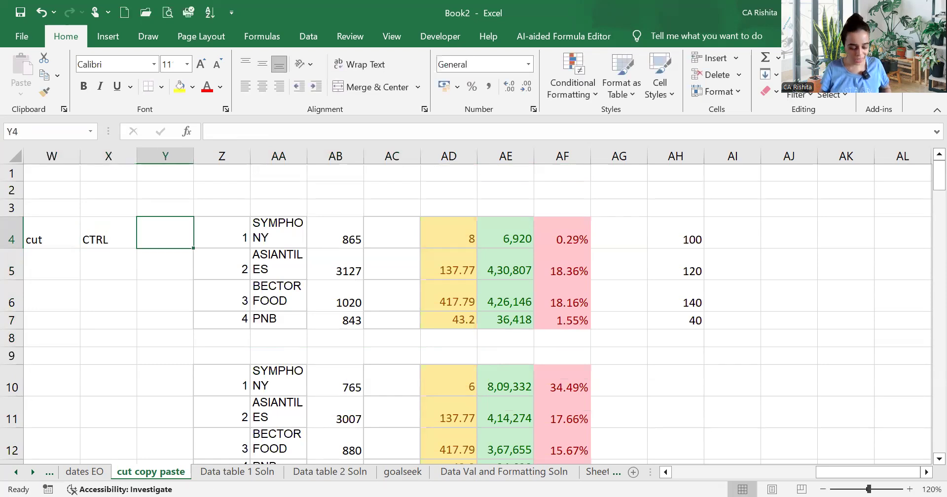
pyautogui.write('X')
pyautogui.press('Return')
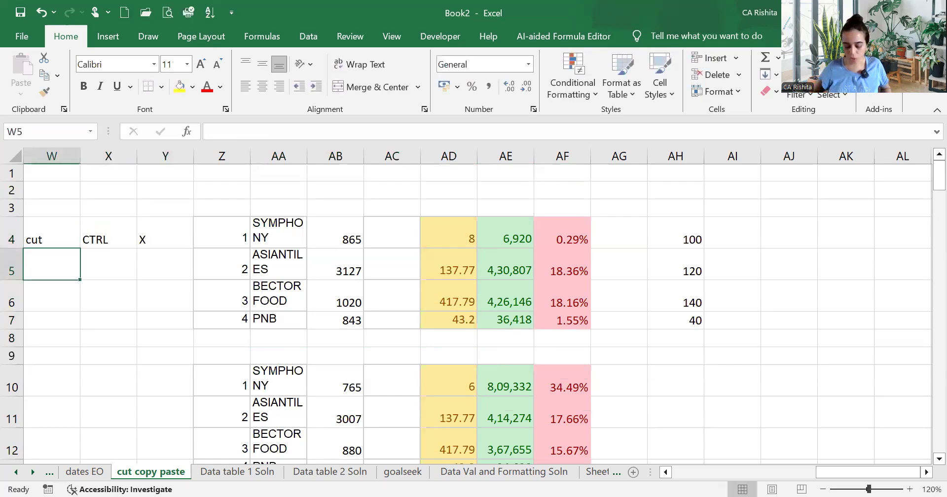
# - List COPY with C in W5 and Y5, and PASTE with V in W6 and Y6
pyautogui.write('COPY')
pyautogui.press('Right')
pyautogui.press('Right')
pyautogui.write('C')
pyautogui.press('Return')
pyautogui.write('PASTE')
pyautogui.press('Right')
pyautogui.press('Right')
pyautogui.write('V')
pyautogui.press('Return')
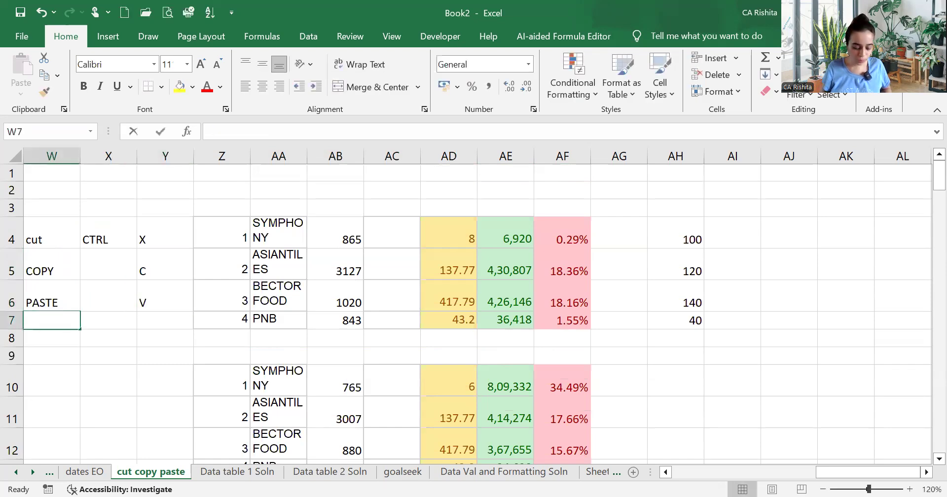
# - Enter PASTE SPL in W7 and ALT +V in Y7
pyautogui.write('PASTE SPL')
pyautogui.press('Right')
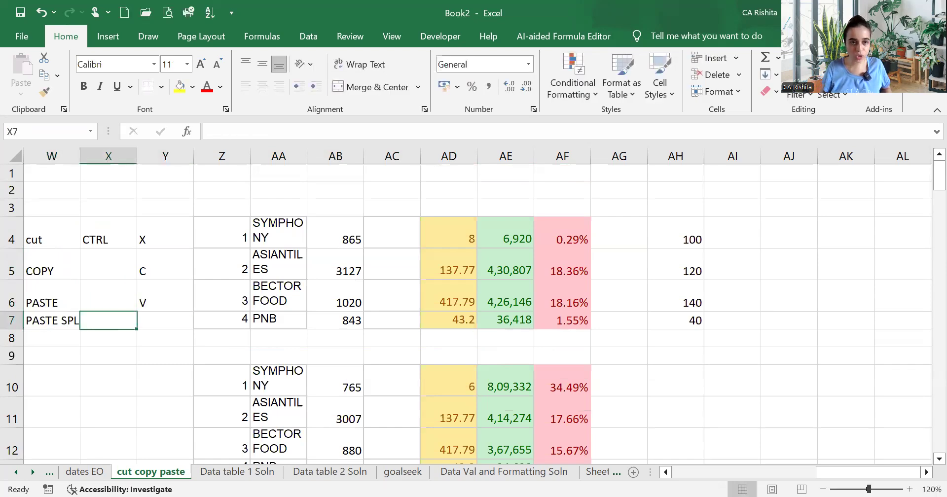
pyautogui.press('Right')
pyautogui.write('AL')
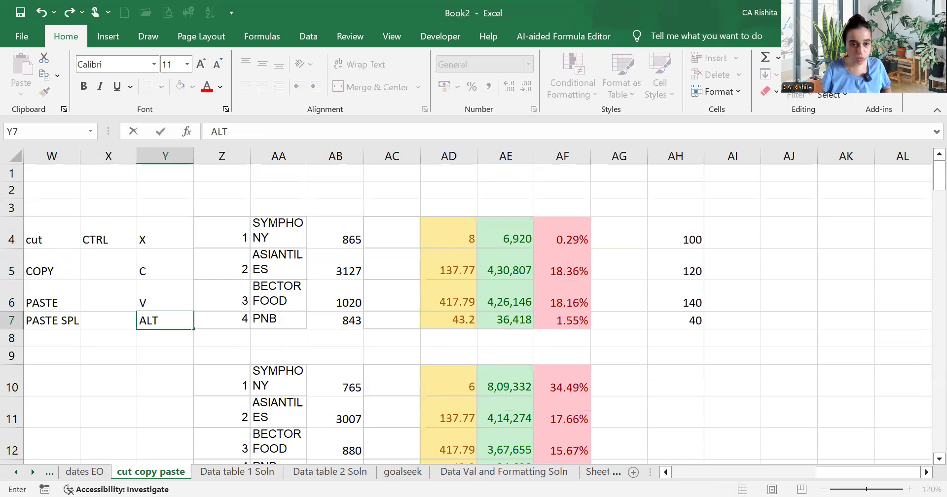
pyautogui.write('T +V')
pyautogui.press('Return')
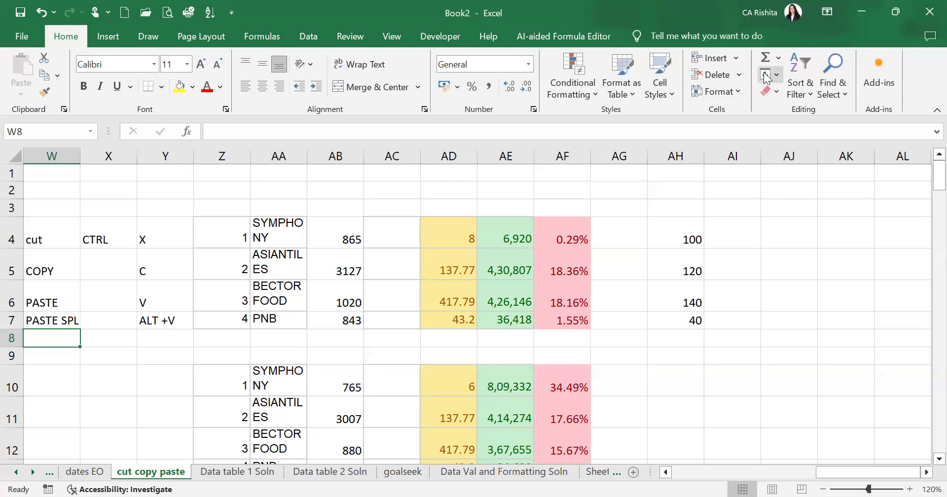
# - Try copying the range Z4:AD6 to the cells starting at AI10, and undo the paste
pyautogui.moveTo(239, 236); pyautogui.dragTo(433, 300)
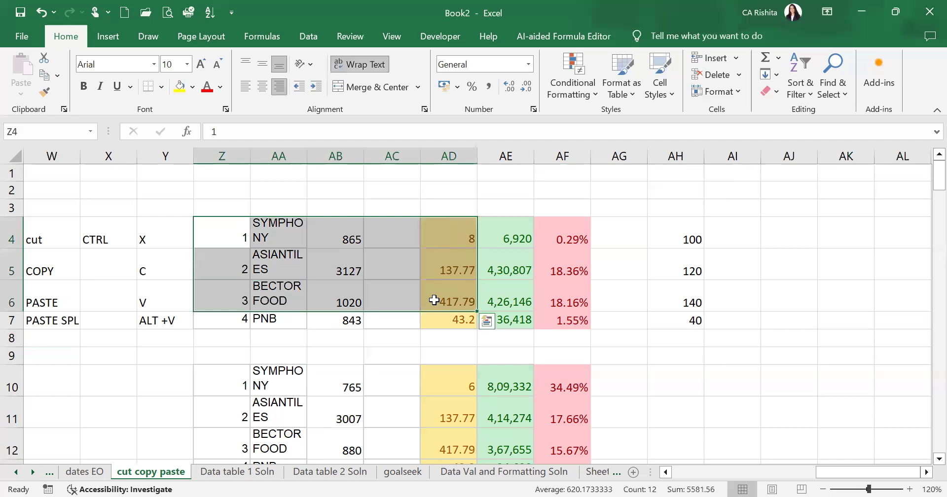
pyautogui.hotkey('ctrl', 'c')
pyautogui.scroll(-2, 657, 338)
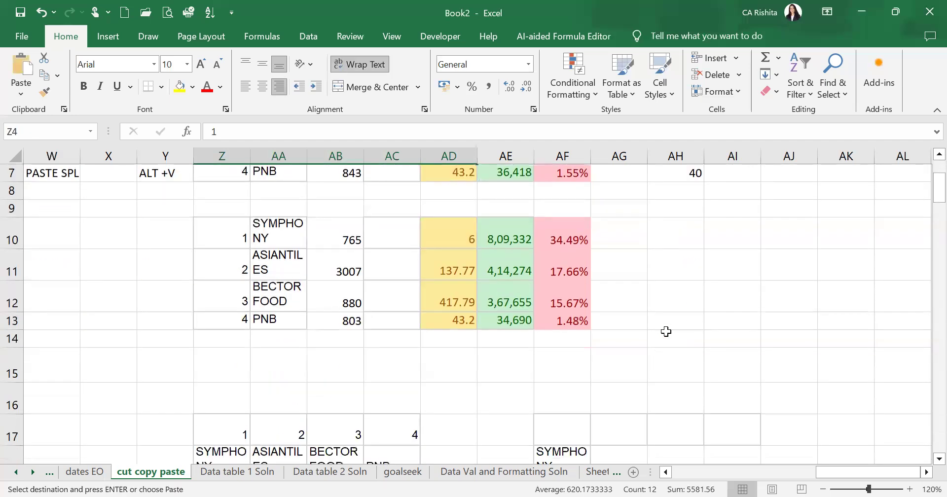
pyautogui.scroll(2, 675, 305)
pyautogui.click(724, 374)
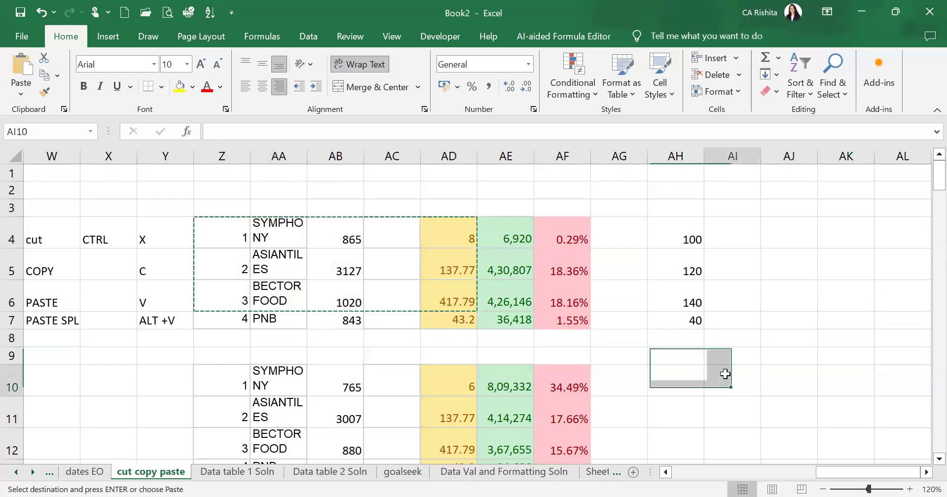
pyautogui.hotkey('ctrl', 'v')
pyautogui.scroll(-1, 720, 374)
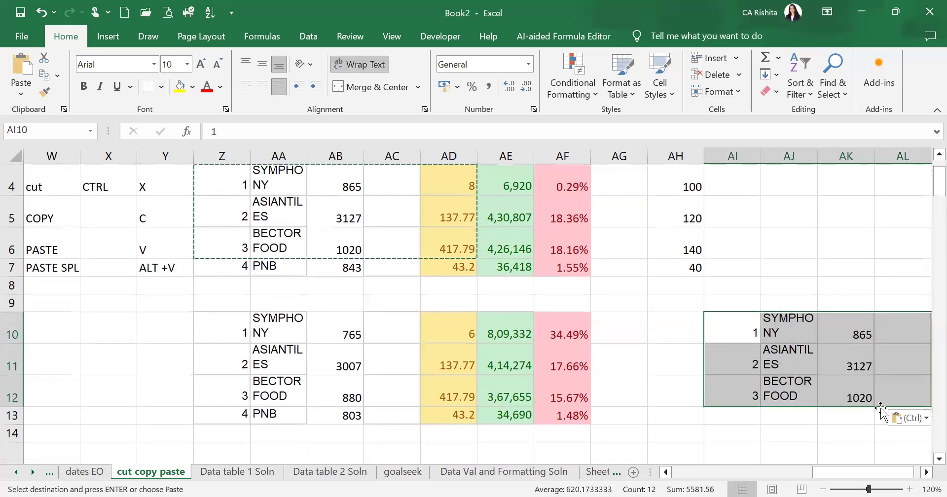
pyautogui.click(926, 473)
pyautogui.click(926, 473)
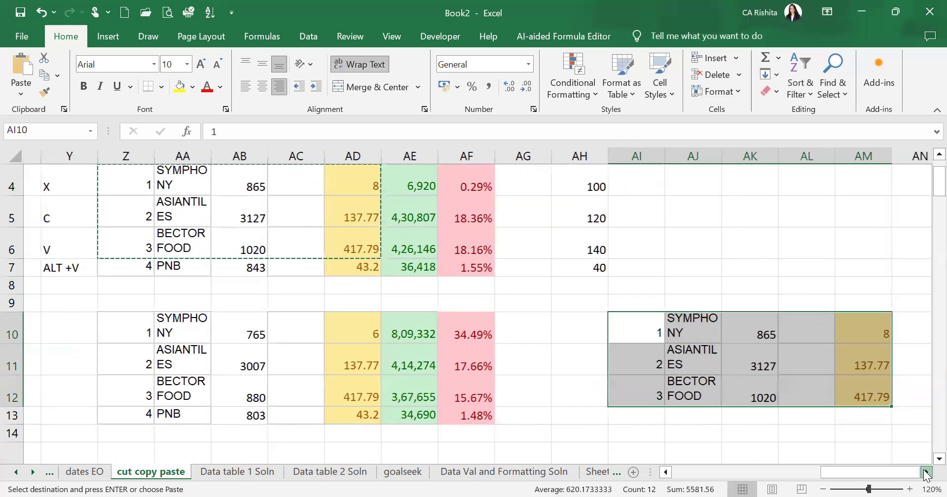
pyautogui.scroll(1, 545, 382)
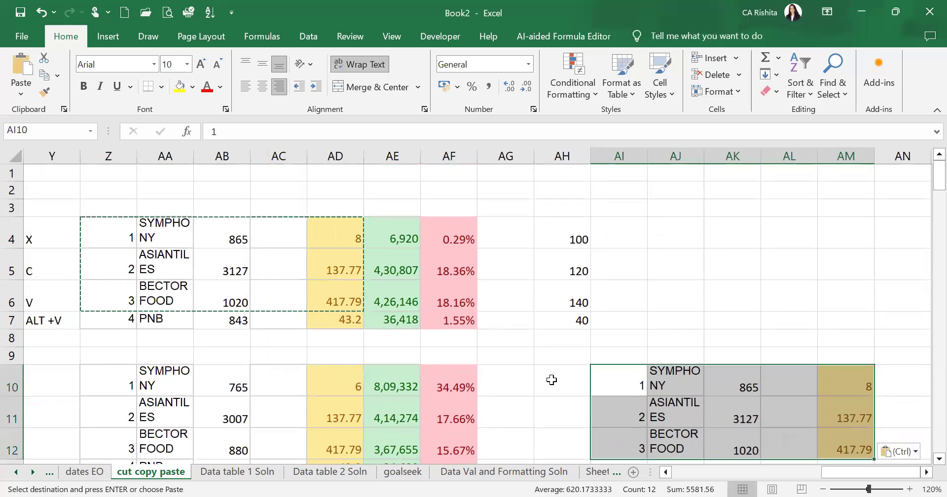
pyautogui.scroll(1, 788, 395)
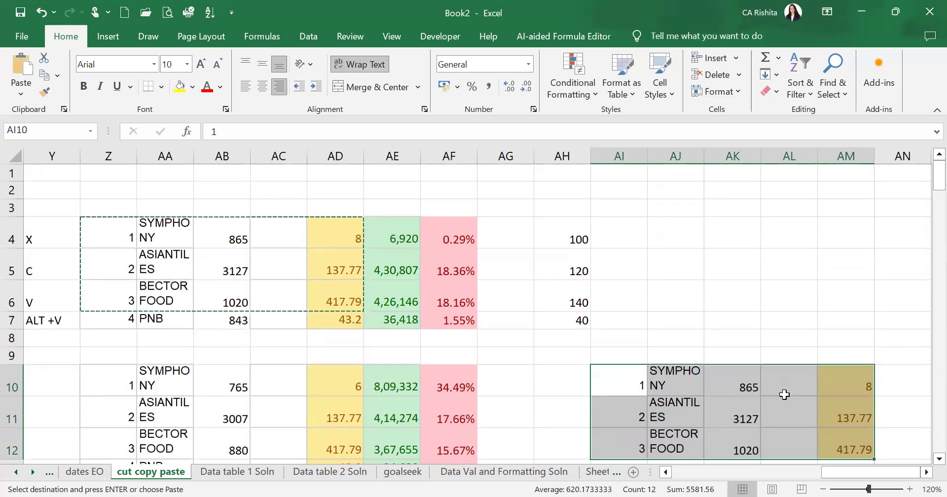
pyautogui.hotkey('ctrl', 'z')
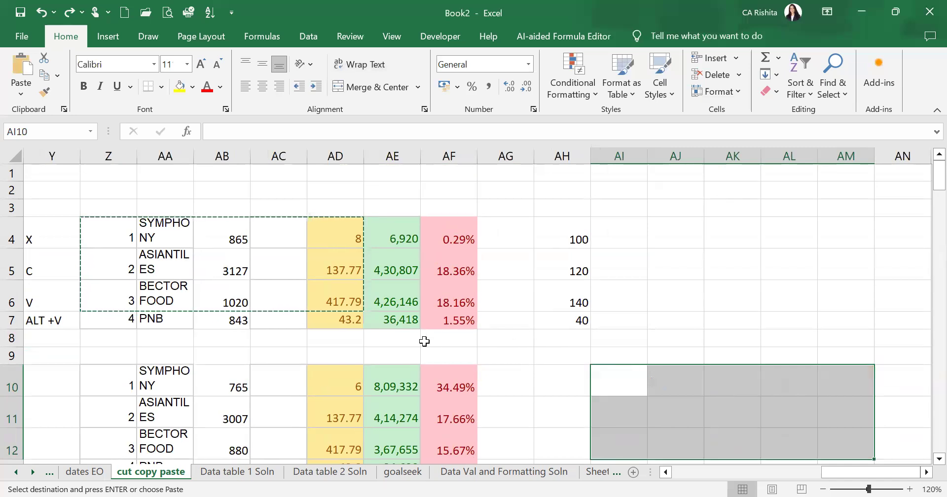
# - Copy the range Z4:AD6 and paste it starting at cell AK4
pyautogui.moveTo(121, 220); pyautogui.dragTo(316, 302)
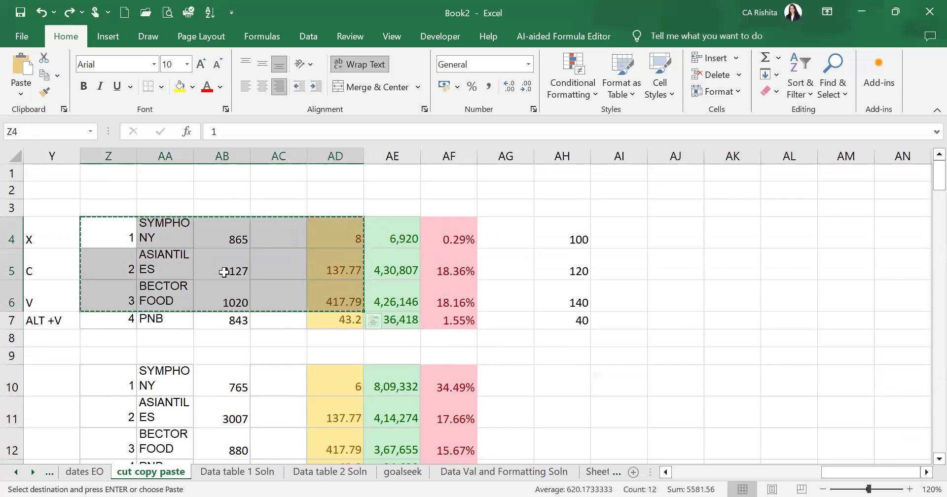
pyautogui.rightClick(224, 272)
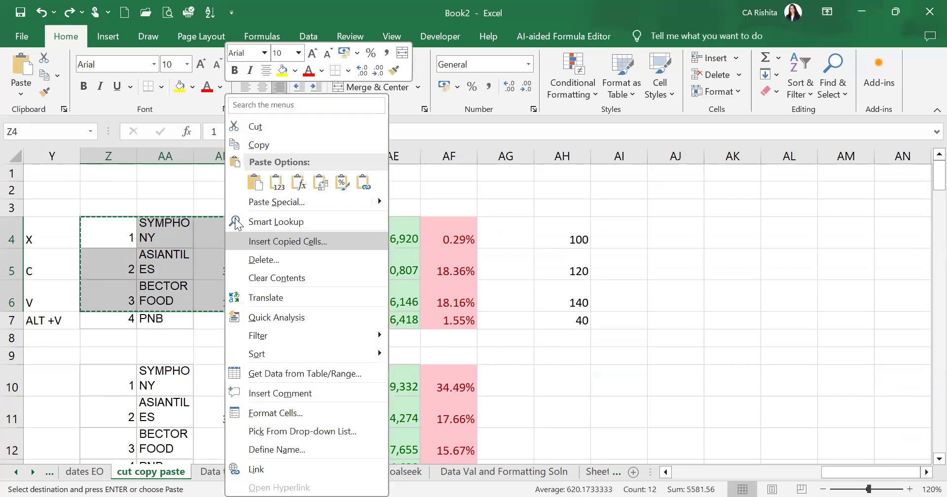
pyautogui.click(276, 145)
pyautogui.click(715, 228)
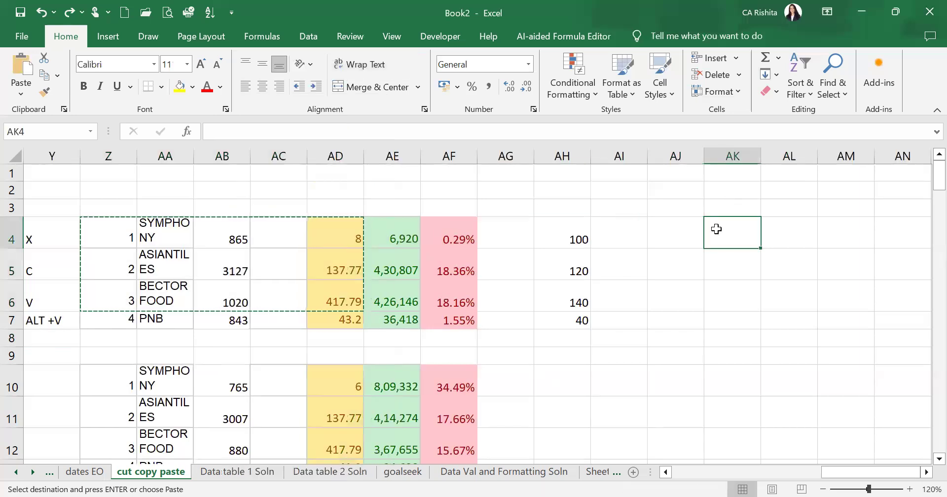
pyautogui.hotkey('ctrl', 'v')
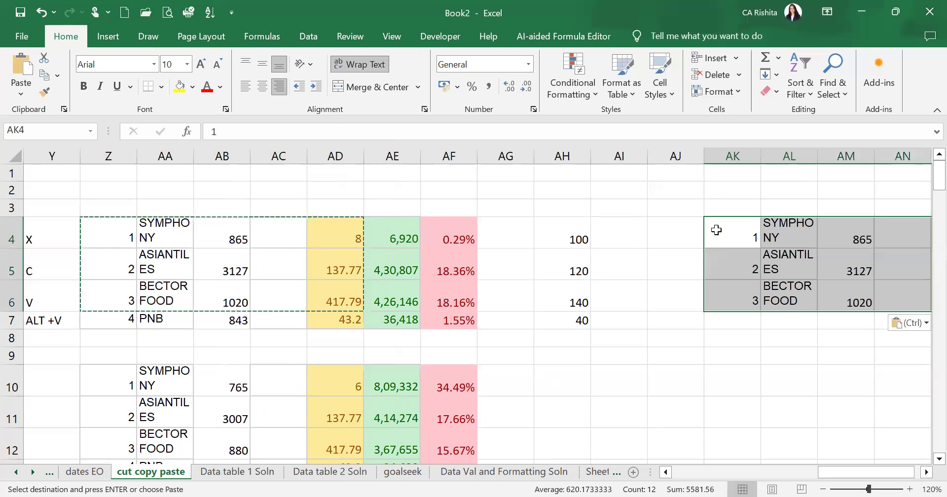
pyautogui.click(926, 472)
pyautogui.click(926, 472)
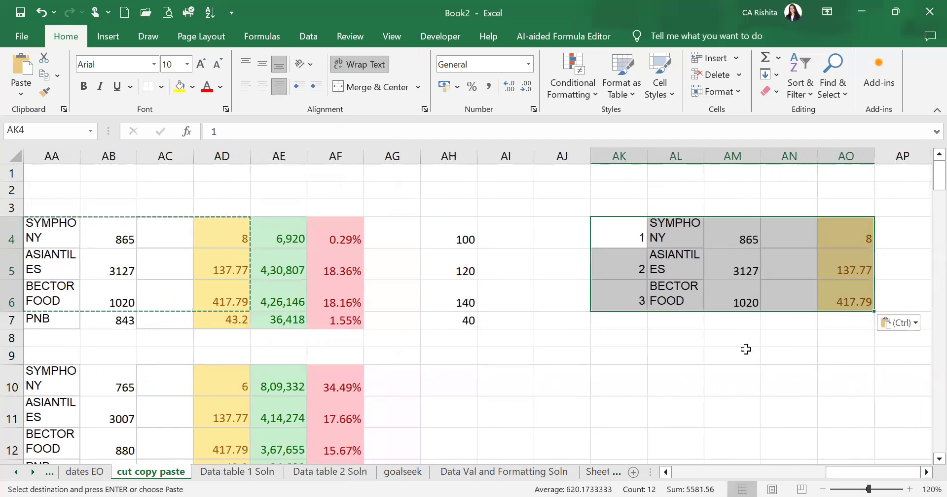
# - Paste the copied Z4:AD6 range a second time, starting at cell AK8 with the regular paste option
pyautogui.click(639, 341)
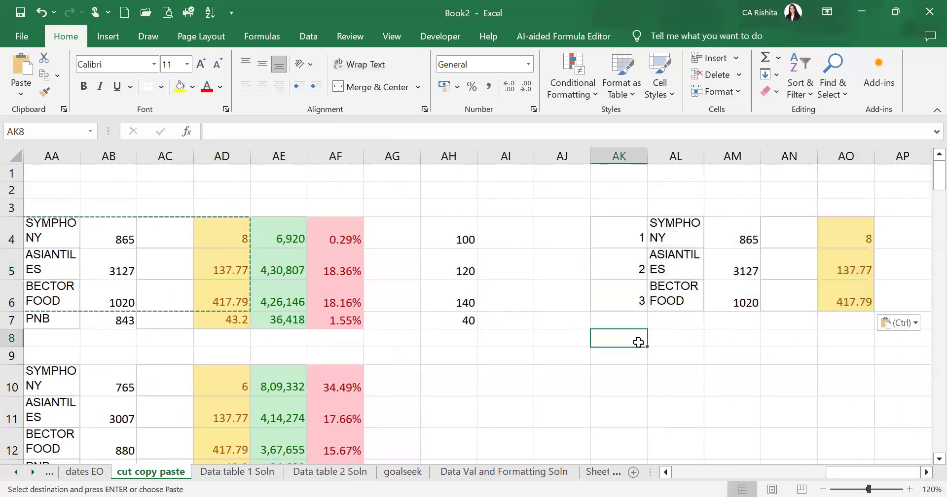
pyautogui.rightClick(639, 342)
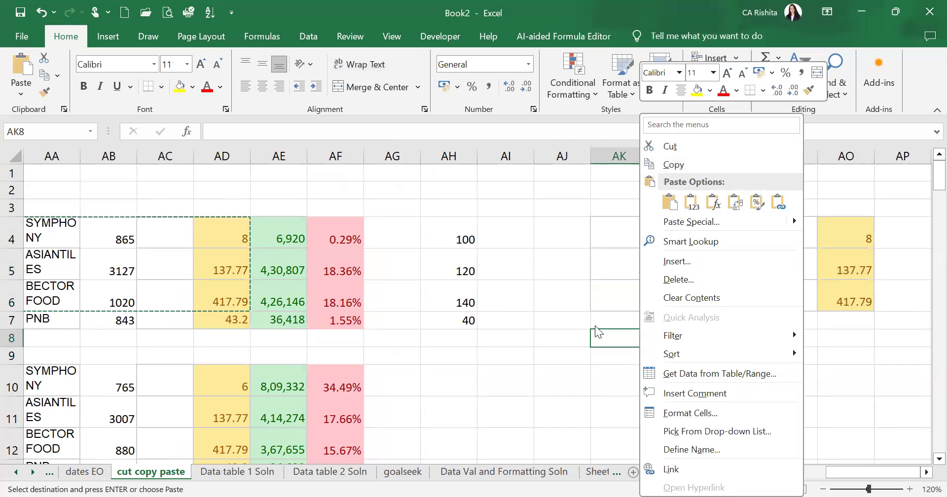
pyautogui.click(614, 338)
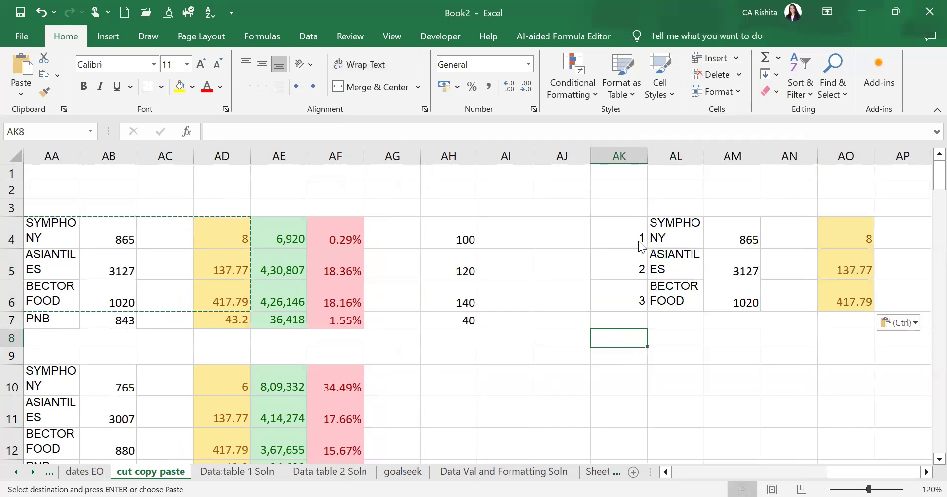
pyautogui.rightClick(616, 339)
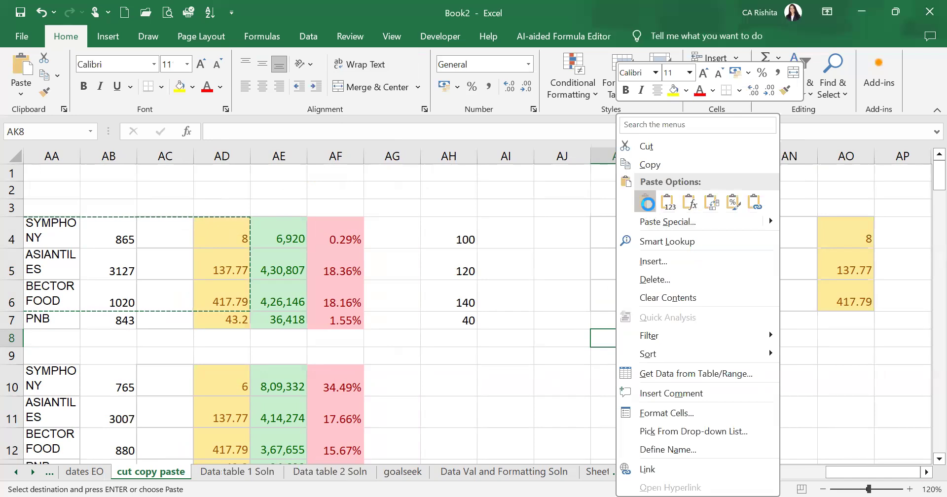
pyautogui.click(647, 203)
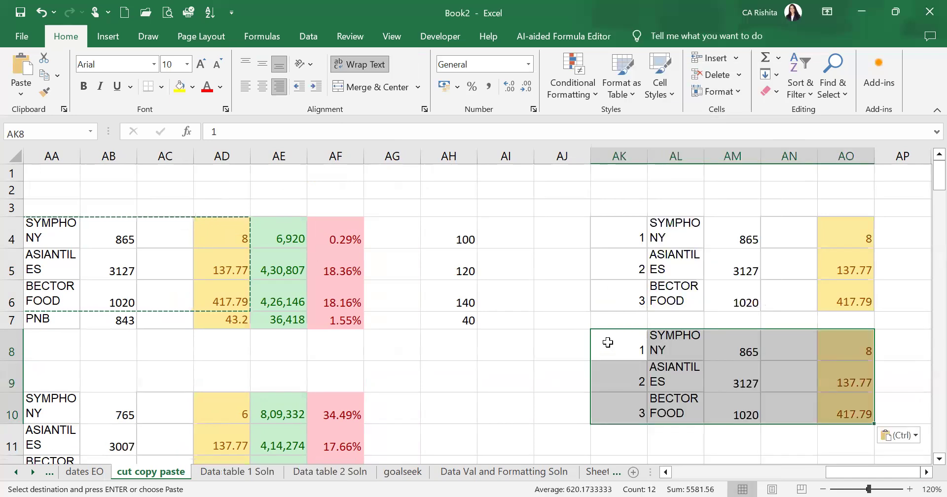
# - Enter HJK as sample text in cell AH13
pyautogui.scroll(-2, 587, 352)
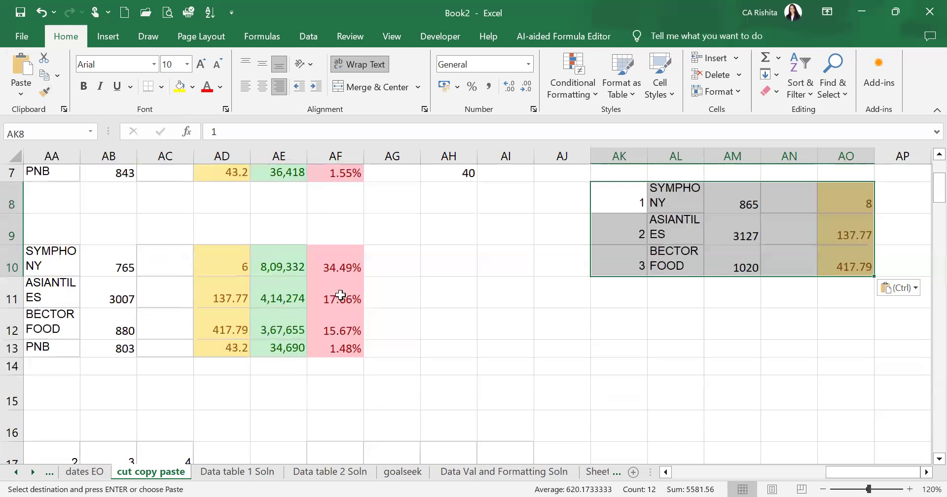
pyautogui.click(426, 348)
pyautogui.write('HJK')
pyautogui.press('Return')
pyautogui.click(343, 330)
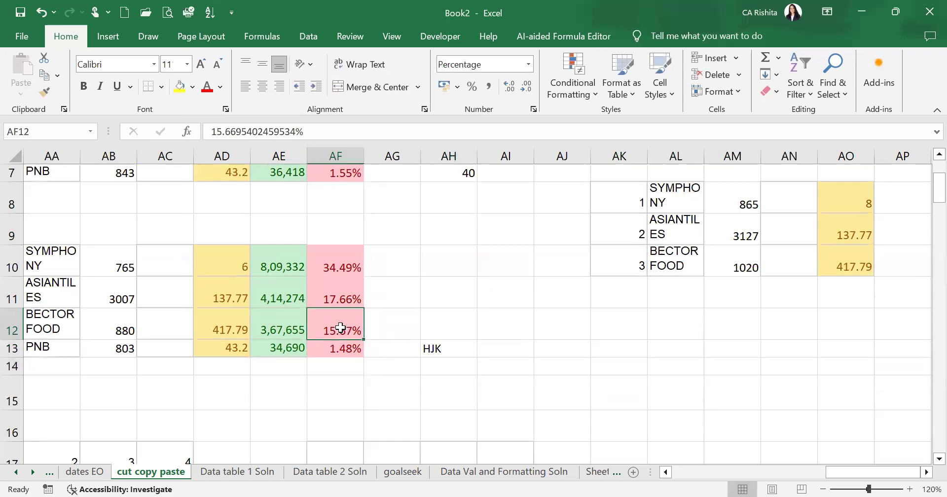
# - Enter 5 in cell AH13 and apply the formatting of cell AF12 to it with Format Painter
pyautogui.click(430, 348)
pyautogui.write('5')
pyautogui.press('Return')
pyautogui.click(342, 329)
pyautogui.click(45, 91)
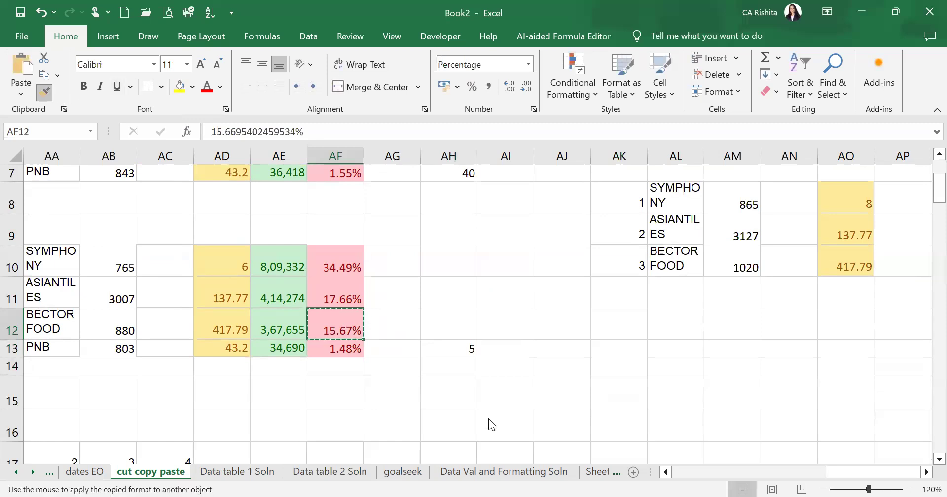
pyautogui.click(457, 346)
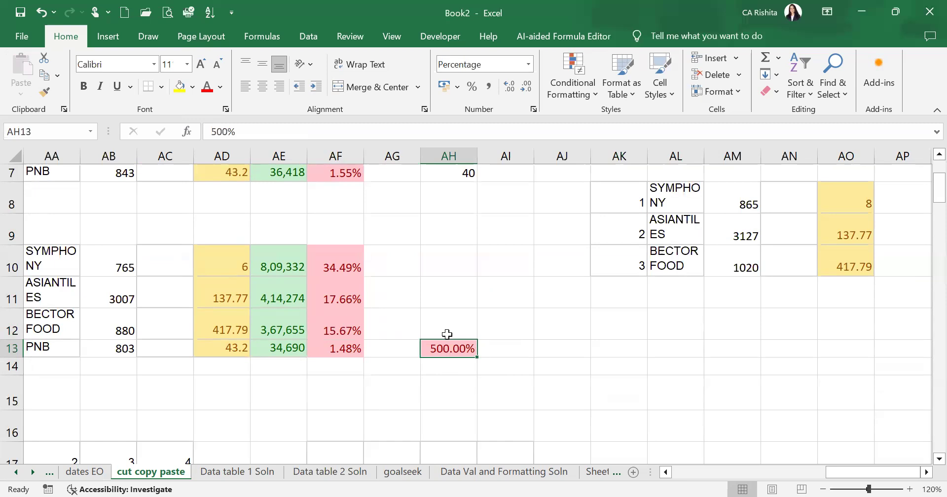
pyautogui.click(444, 268)
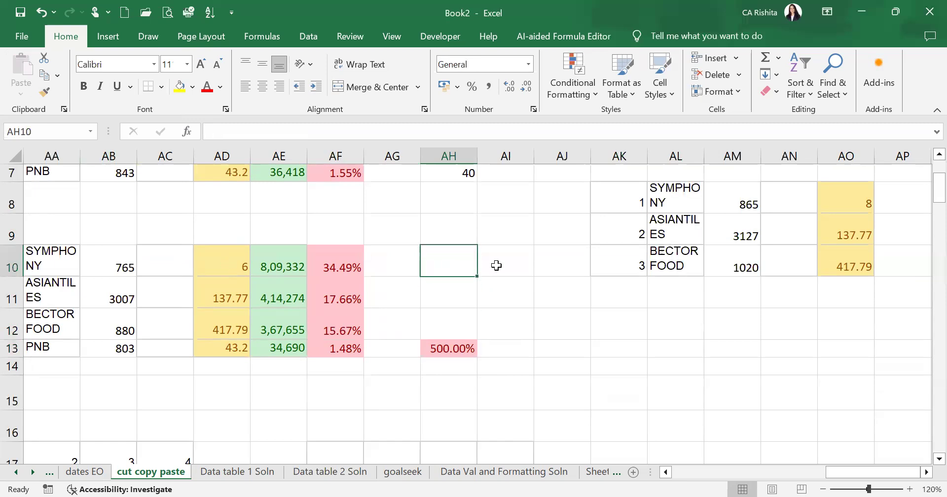
# - Copy the range AK9:AL10 and paste it with the regular paste option starting at cell AJ12
pyautogui.moveTo(623, 225); pyautogui.dragTo(674, 256)
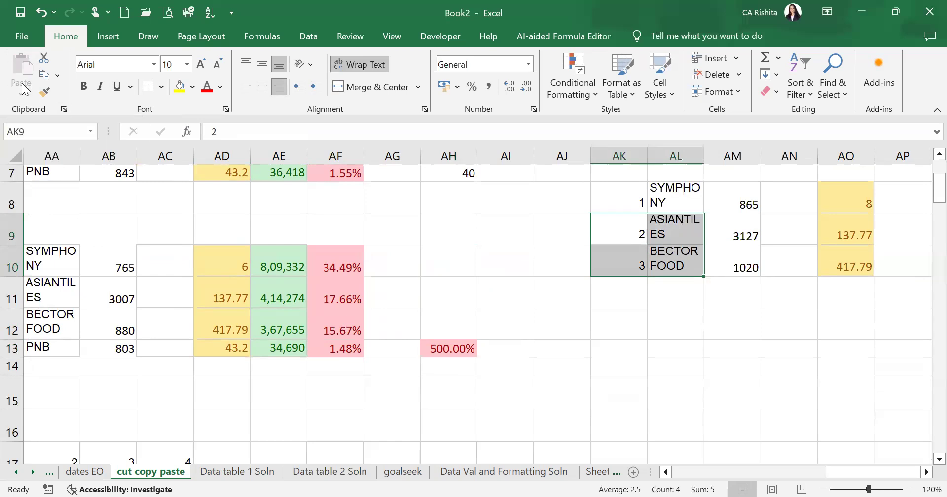
pyautogui.hotkey('ctrl', 'c')
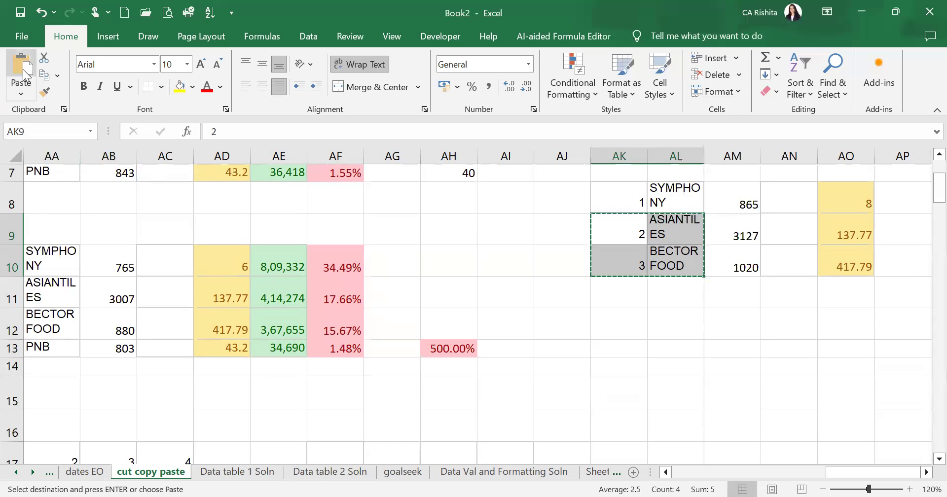
pyautogui.click(558, 324)
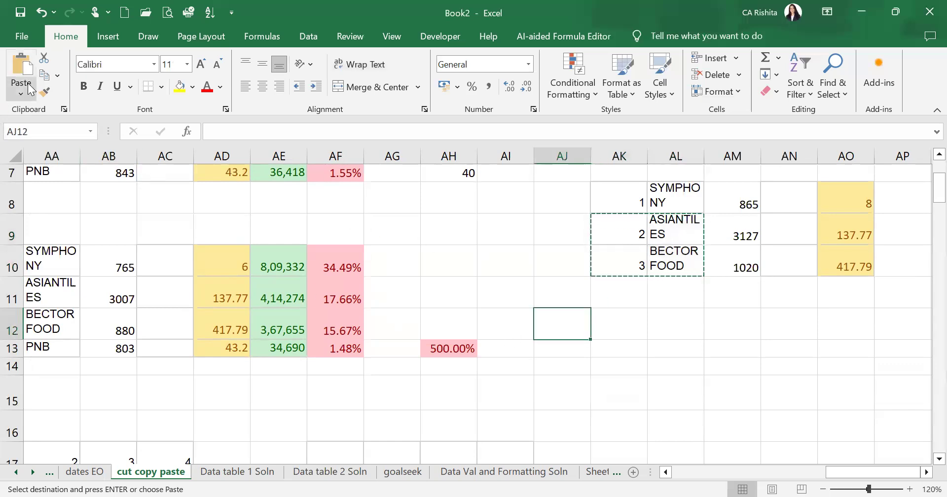
pyautogui.click(24, 79)
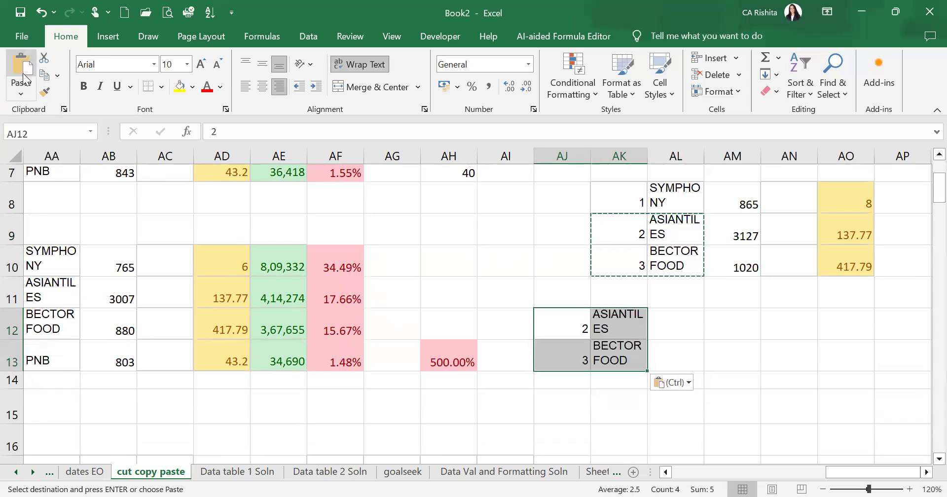
pyautogui.click(21, 97)
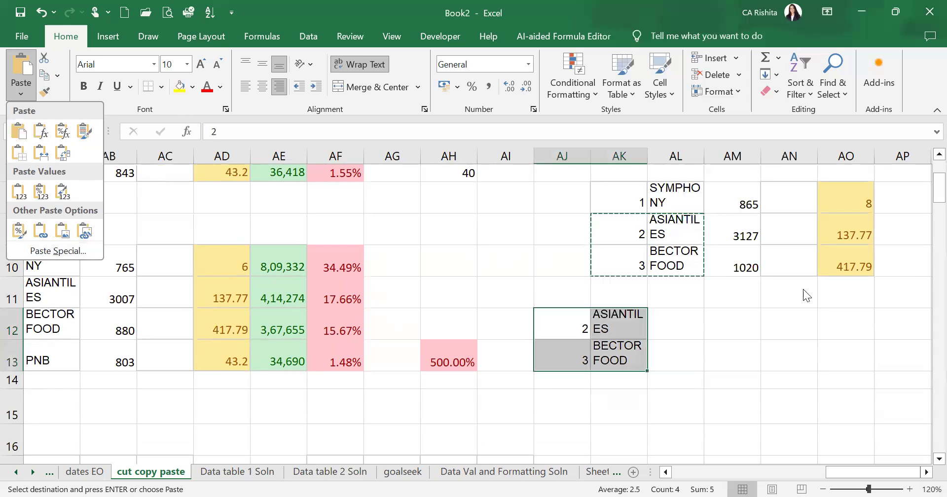
# - Paste only the values of the copied range AK9:AL10 starting at cell AJ16
pyautogui.moveTo(623, 231); pyautogui.dragTo(683, 265)
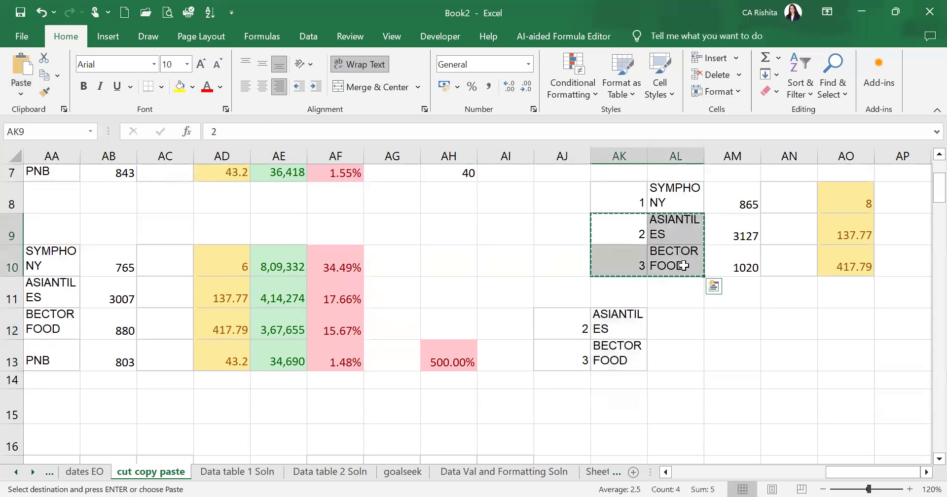
pyautogui.scroll(-2, 661, 325)
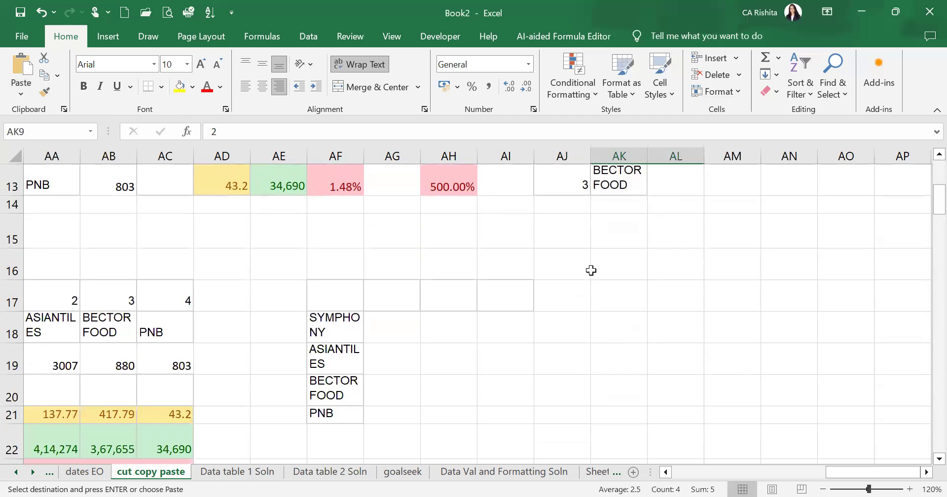
pyautogui.click(584, 268)
pyautogui.rightClick(584, 268)
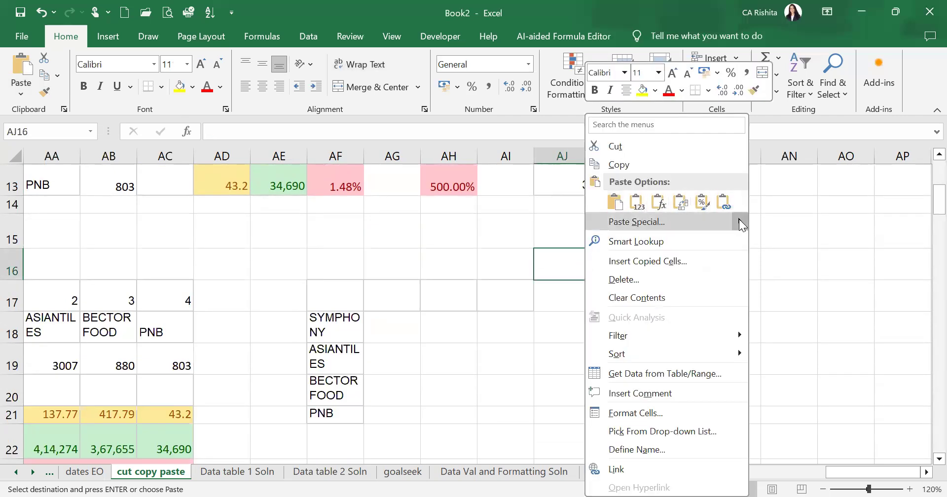
pyautogui.moveTo(739, 222)
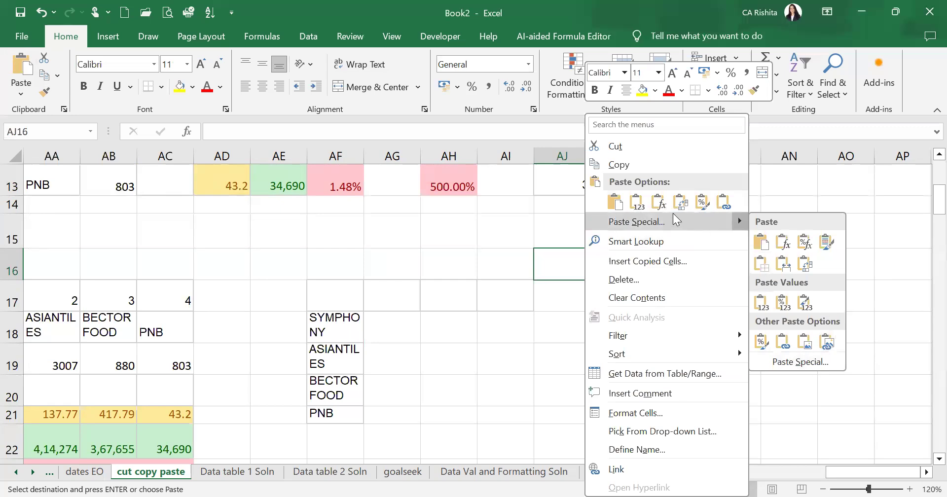
pyautogui.click(636, 201)
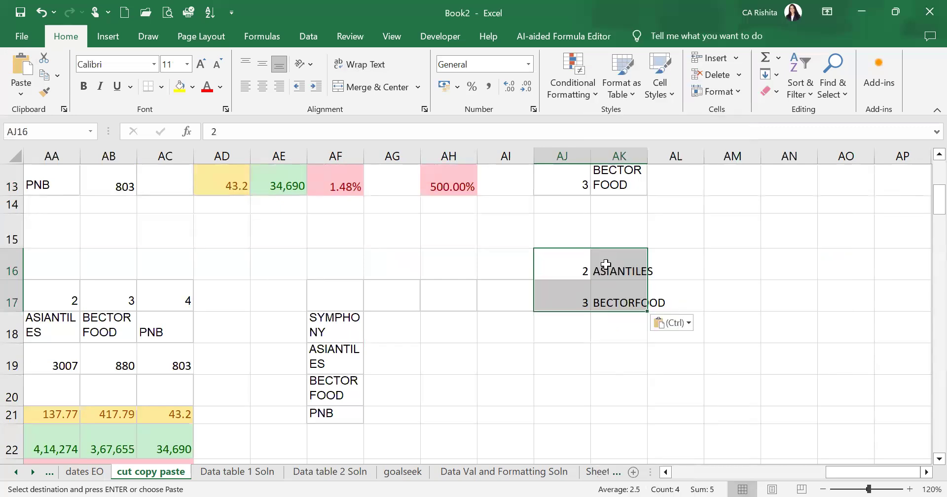
# - Paste the copied range over AJ16:AK17 with Paste Special set to All and operation None
pyautogui.rightClick(605, 264)
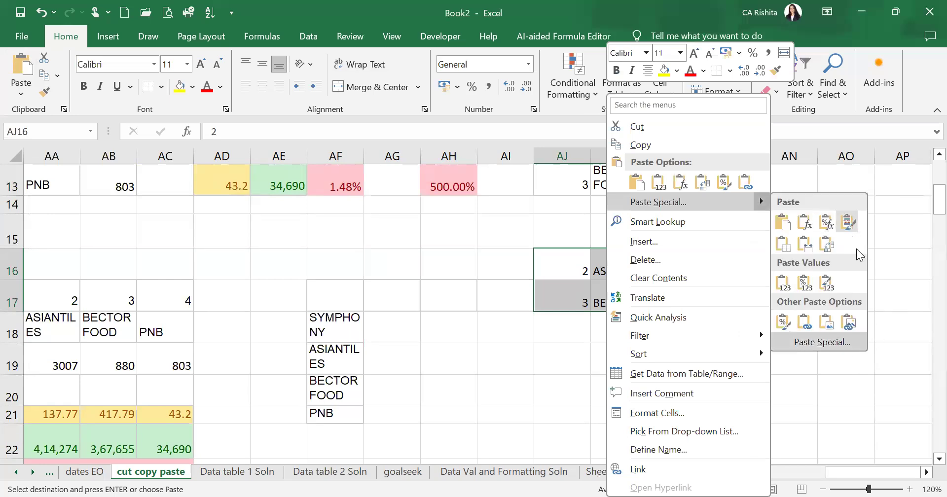
pyautogui.click(689, 203)
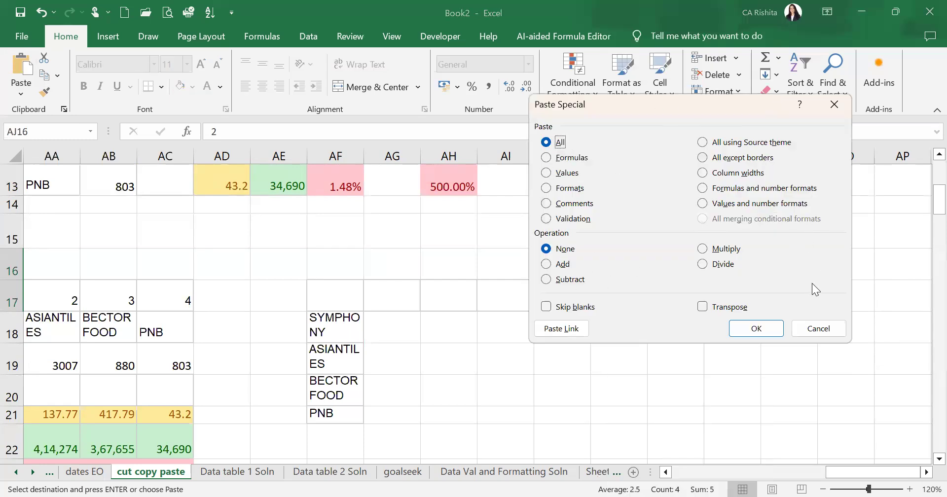
pyautogui.click(775, 327)
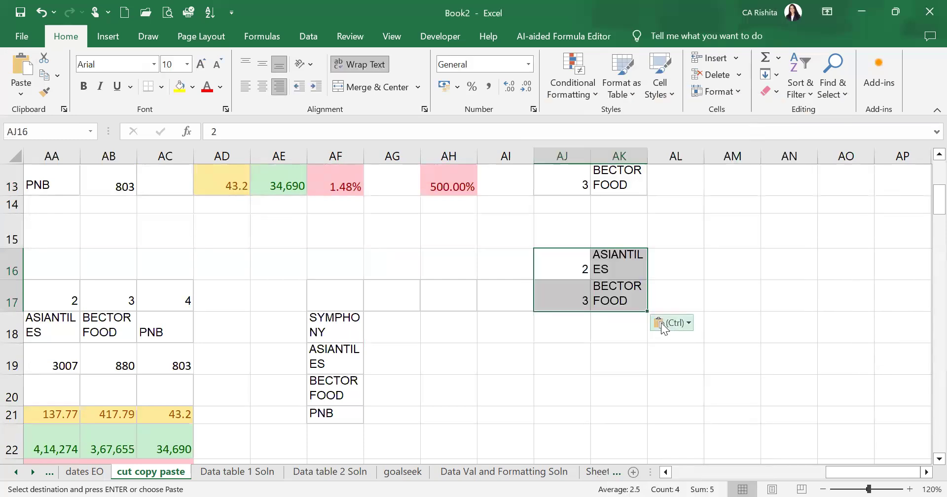
# - Switch the paste at AJ16:AK17 to formatting only and to formulas only using the paste options
pyautogui.click(687, 323)
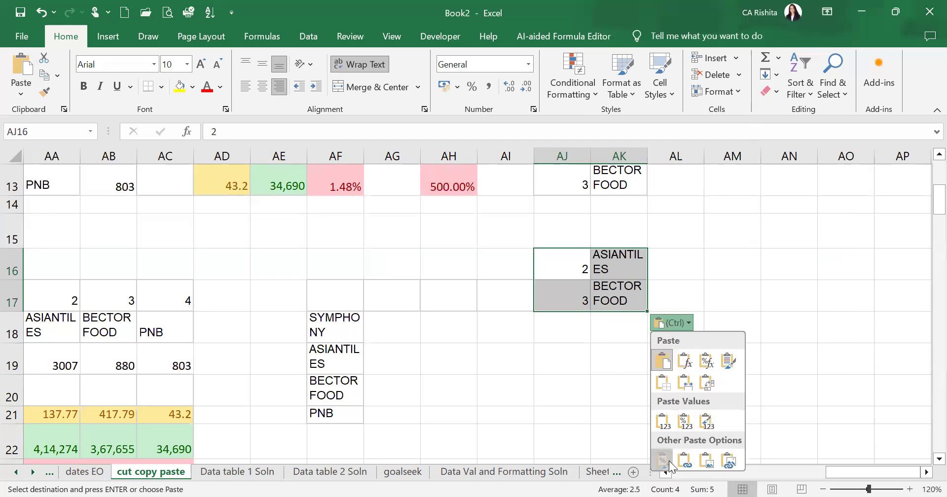
pyautogui.click(665, 330)
pyautogui.click(682, 327)
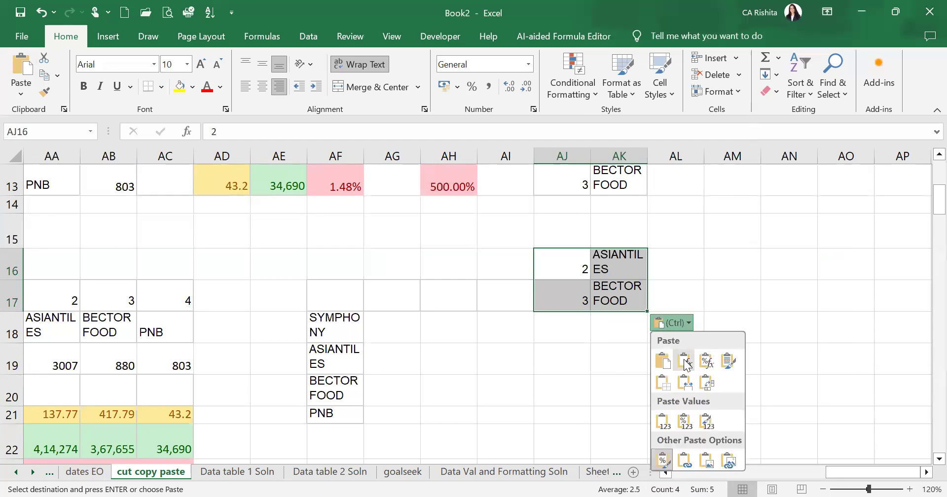
pyautogui.click(683, 360)
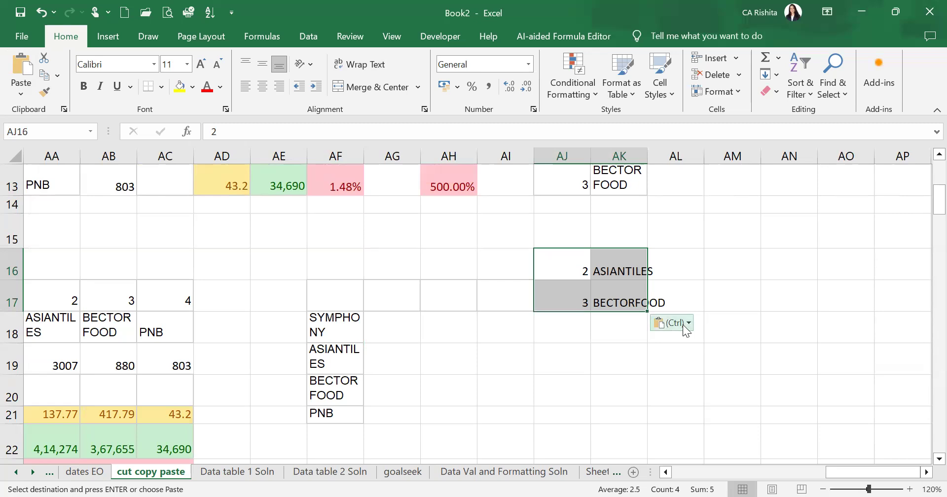
# - Switch the paste at AJ16:AK17 to Formulas & Number Formatting and finally to Values
pyautogui.press('ctrl')
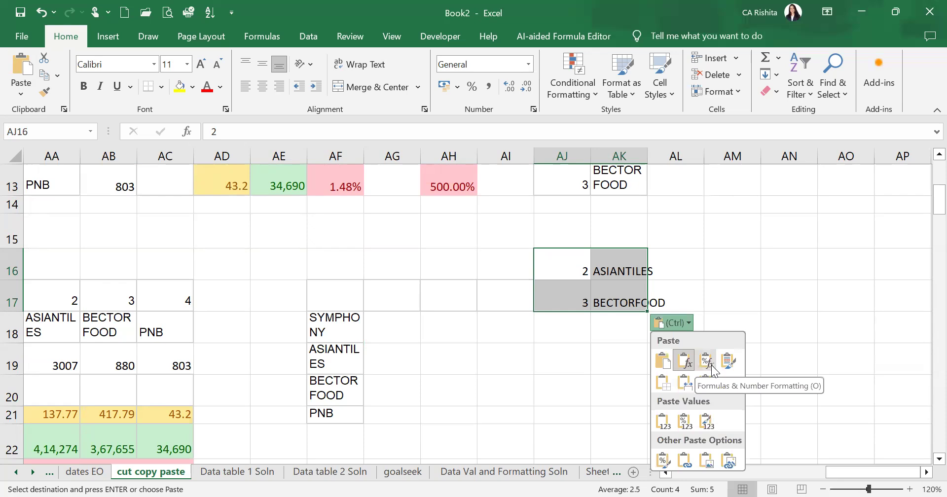
pyautogui.click(686, 329)
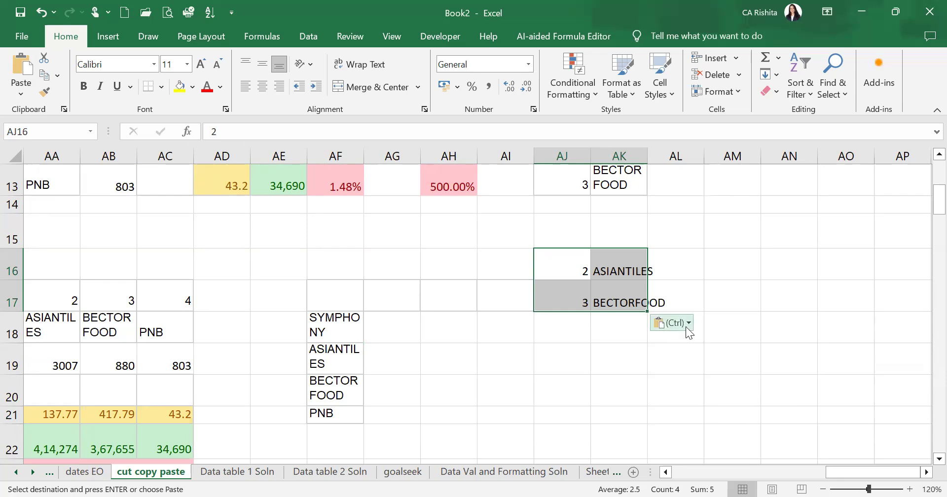
pyautogui.click(686, 329)
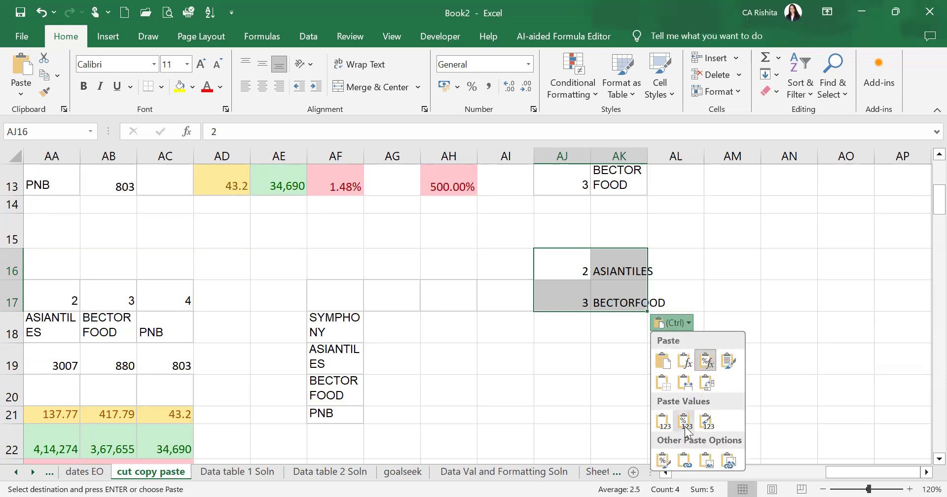
pyautogui.click(663, 422)
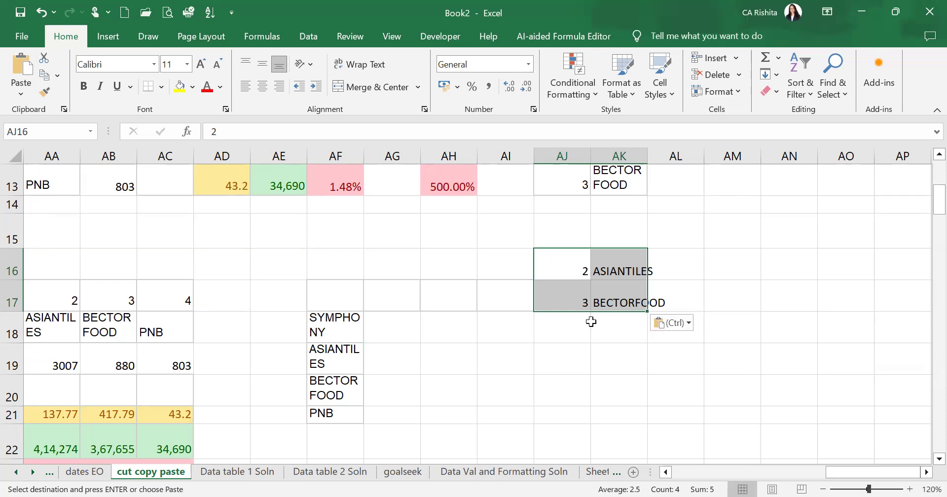
pyautogui.click(490, 325)
pyautogui.scroll(3, 489, 335)
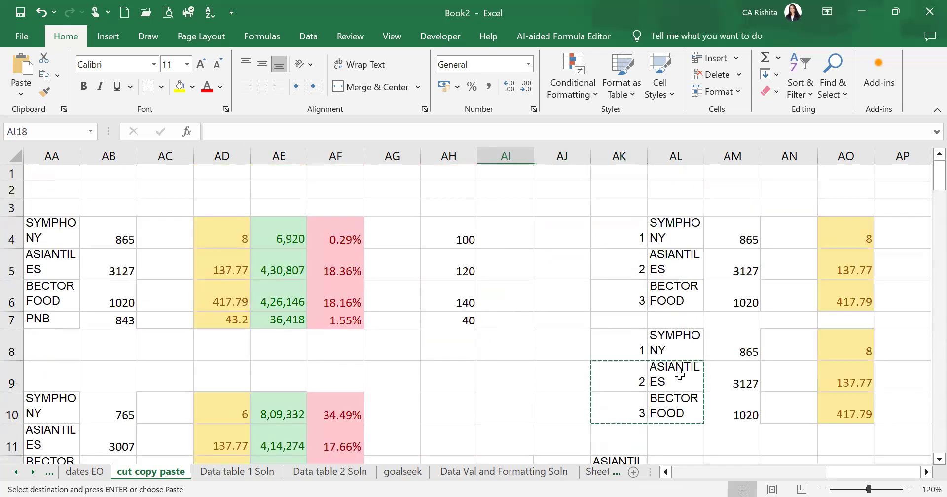
pyautogui.scroll(-3, 690, 392)
pyautogui.click(687, 323)
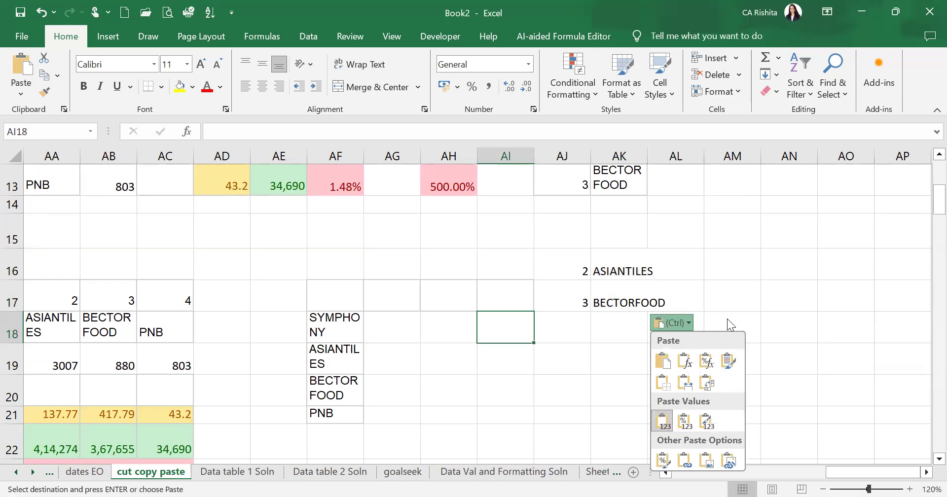
pyautogui.click(578, 351)
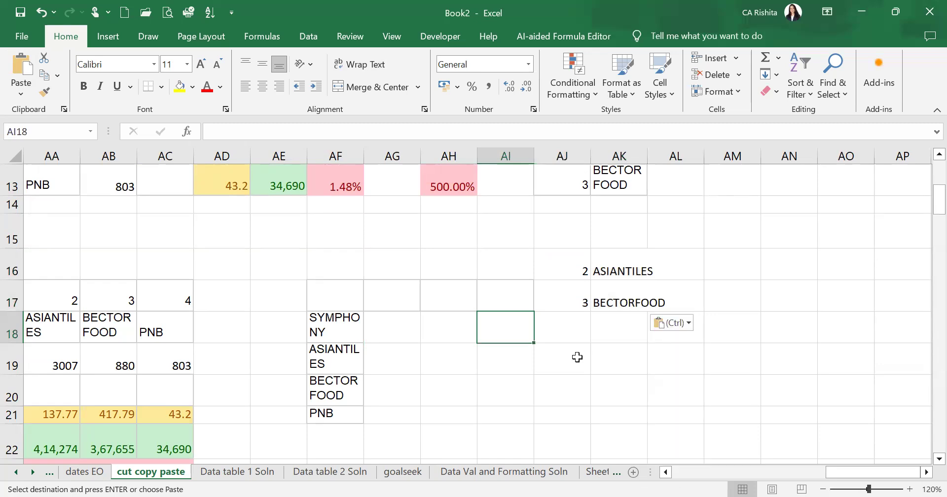
# - Go to the list of copy, cut, paste and paste special shortcuts below the stock table and select A18:C23 for review
pyautogui.scroll(3, 451, 434)
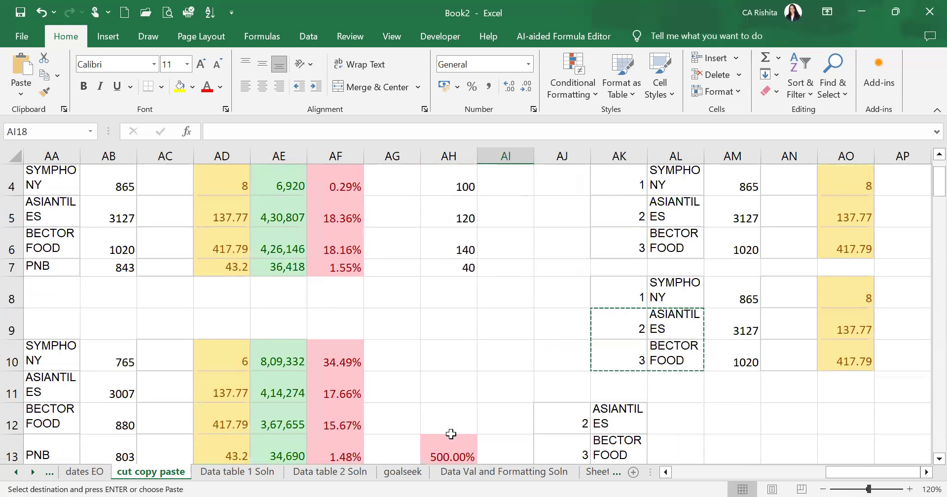
pyautogui.scroll(1, 450, 433)
pyautogui.click(664, 472)
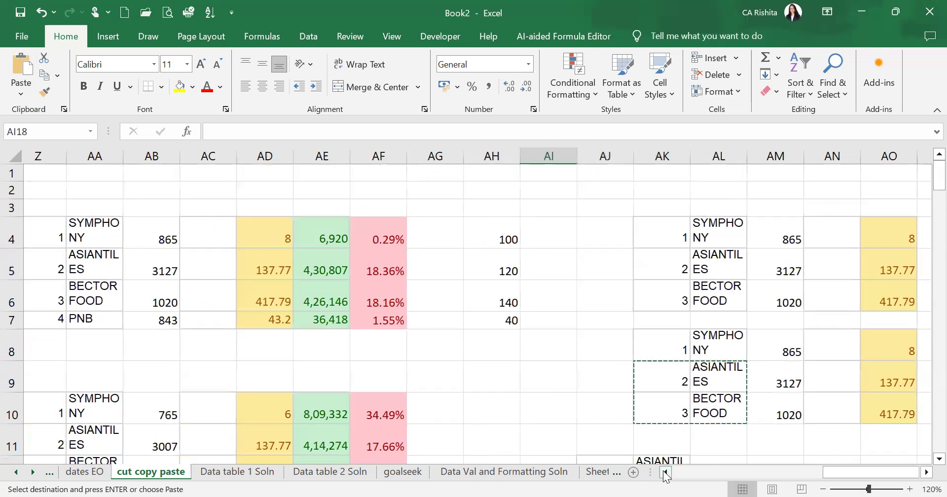
pyautogui.click(664, 472)
pyautogui.click(665, 471)
pyautogui.click(664, 472)
pyautogui.click(664, 472)
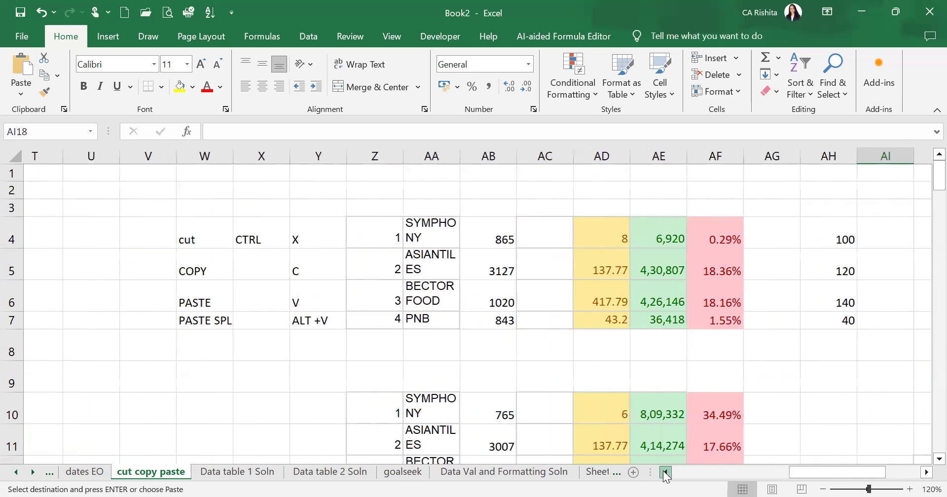
pyautogui.click(665, 472)
pyautogui.click(664, 471)
pyautogui.click(665, 472)
pyautogui.click(664, 472)
pyautogui.click(664, 471)
pyautogui.click(664, 472)
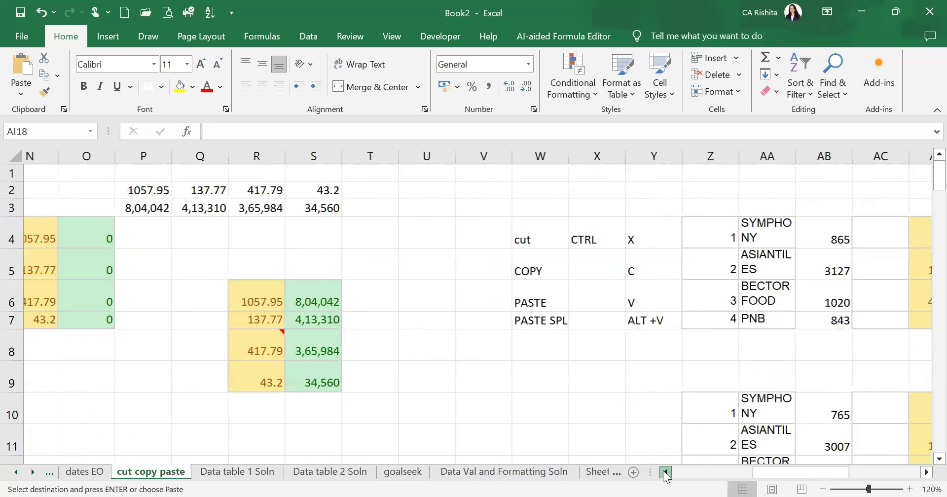
pyautogui.click(665, 472)
pyautogui.click(665, 472)
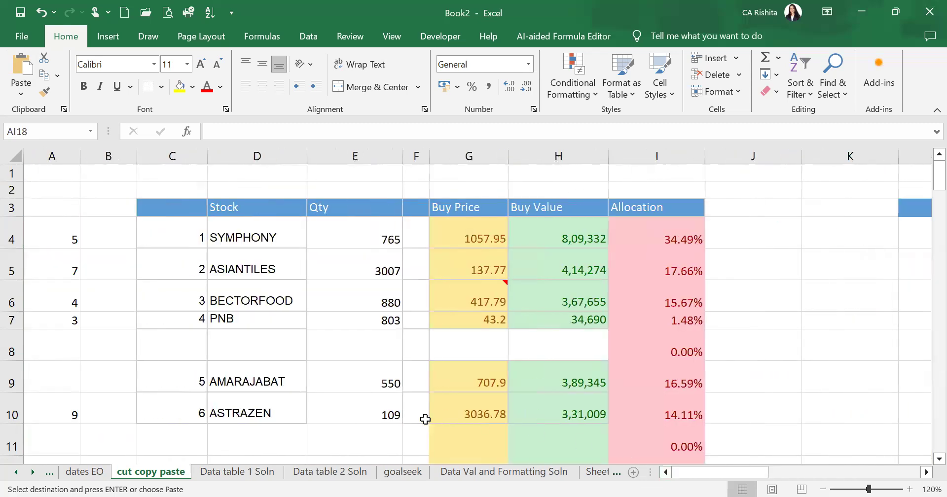
pyautogui.scroll(-3, 425, 419)
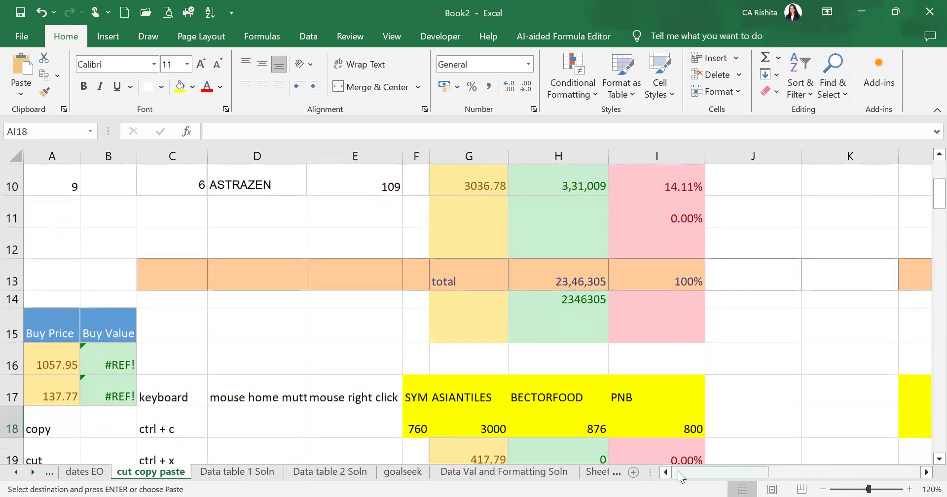
pyautogui.scroll(-2, 283, 406)
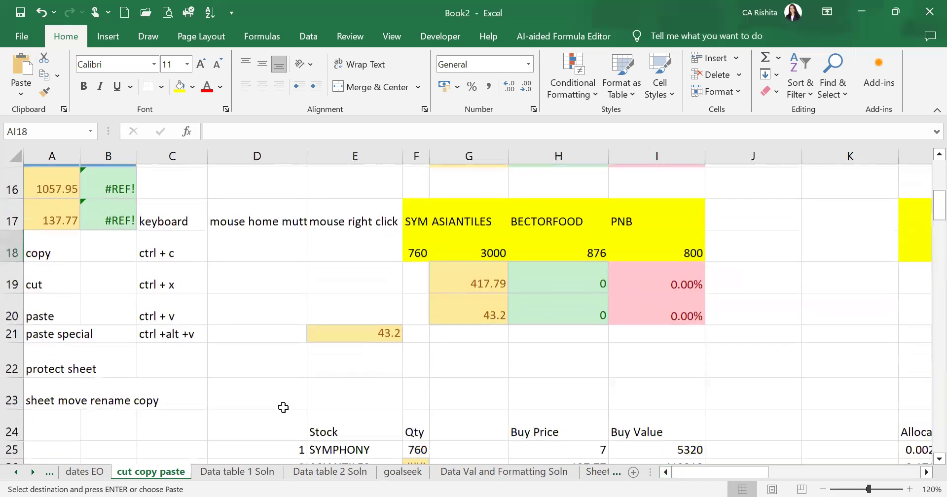
pyautogui.moveTo(52, 240); pyautogui.dragTo(203, 398)
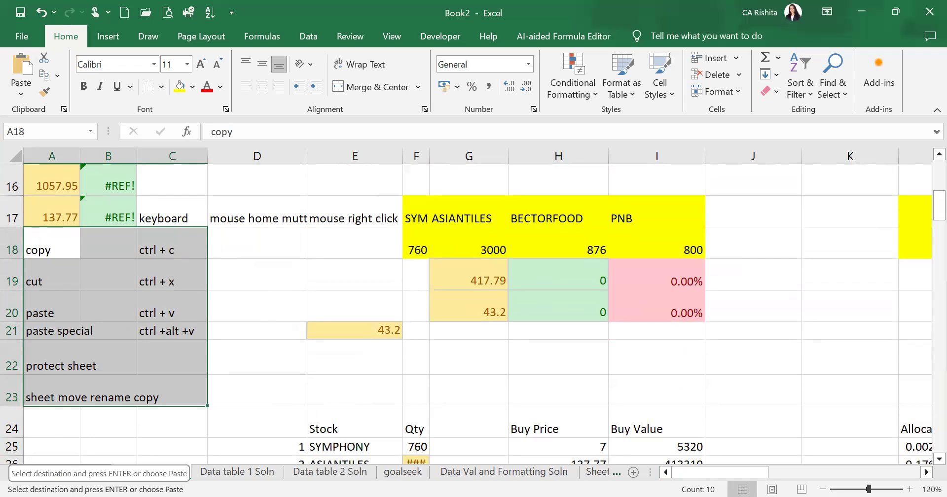
pyautogui.scroll(5, 381, 314)
pyautogui.moveTo(291, 239); pyautogui.dragTo(440, 304)
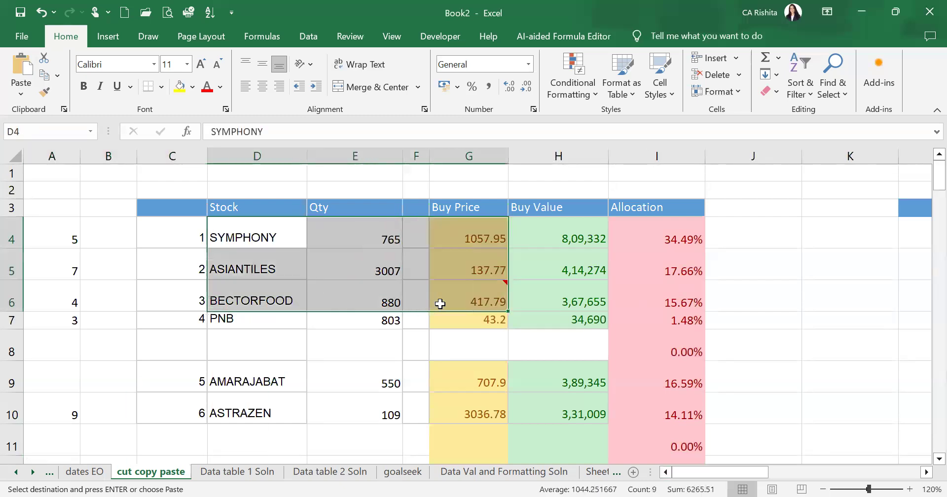
pyautogui.press('Return')
pyautogui.moveTo(467, 236); pyautogui.dragTo(656, 301)
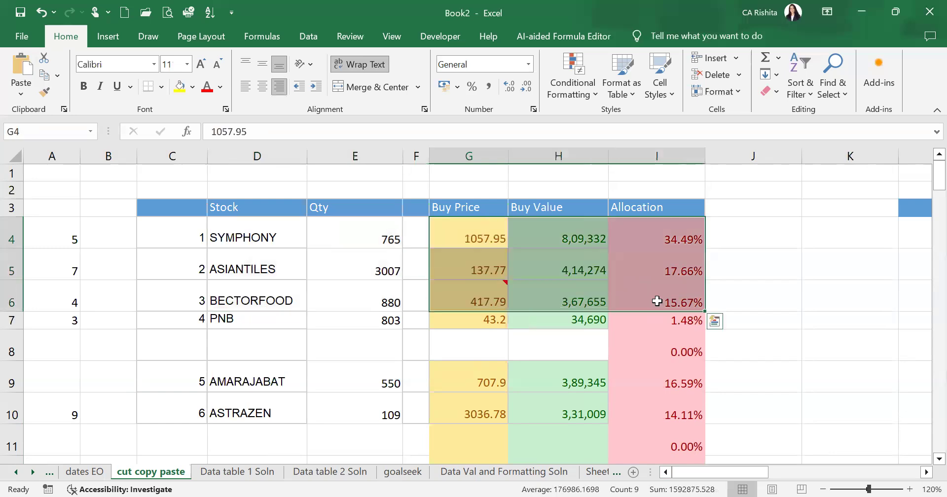
pyautogui.hotkey('ctrl', 'c')
pyautogui.click(926, 471)
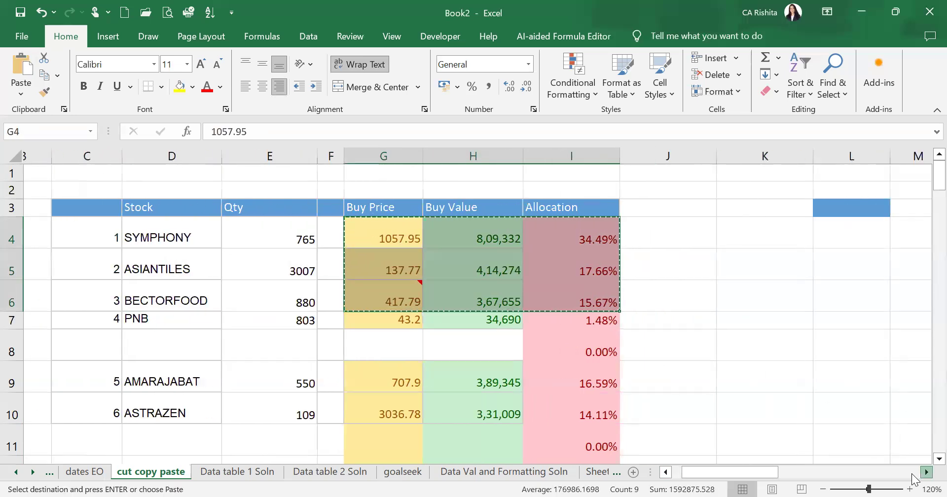
# - Clear the contents of the range K2:P8 beside the stock table
pyautogui.hscroll(1, 912, 477)
pyautogui.hscroll(1, 915, 478)
pyautogui.moveTo(607, 192); pyautogui.dragTo(862, 349)
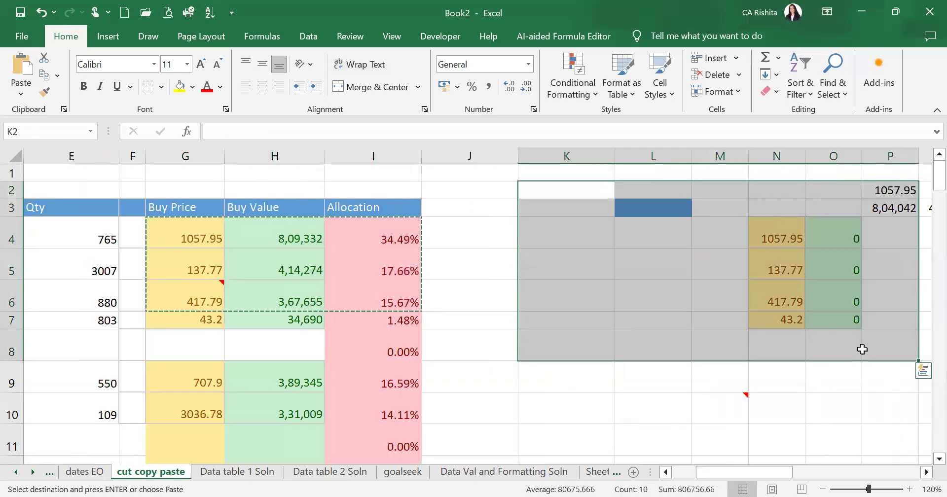
pyautogui.press('Escape')
pyautogui.click(576, 208)
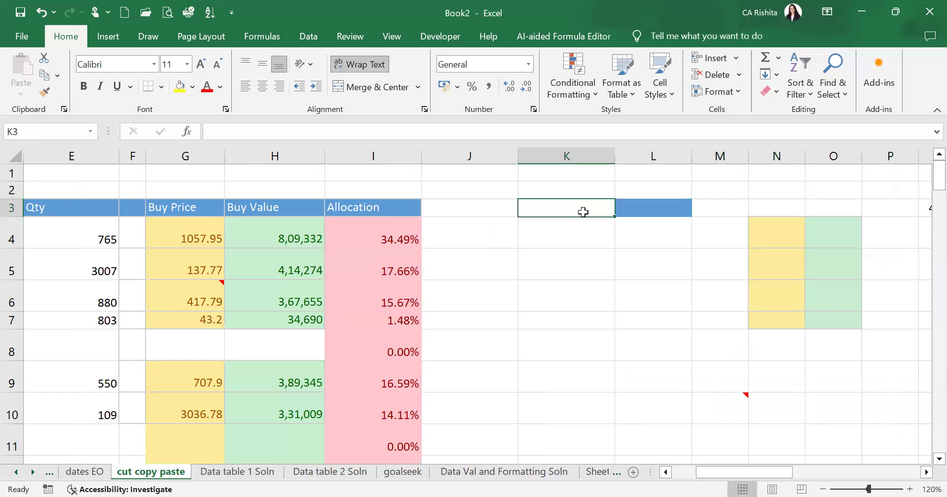
# - Examine the Qty and Buy Price cells and how the formula in H4 uses them for Buy Value
pyautogui.click(244, 235)
pyautogui.moveTo(338, 285); pyautogui.dragTo(386, 315)
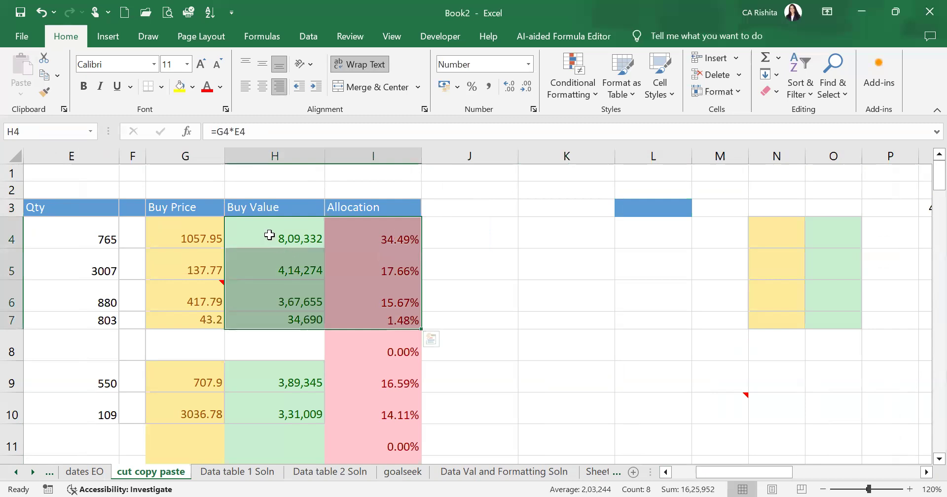
pyautogui.click(233, 272)
pyautogui.click(666, 472)
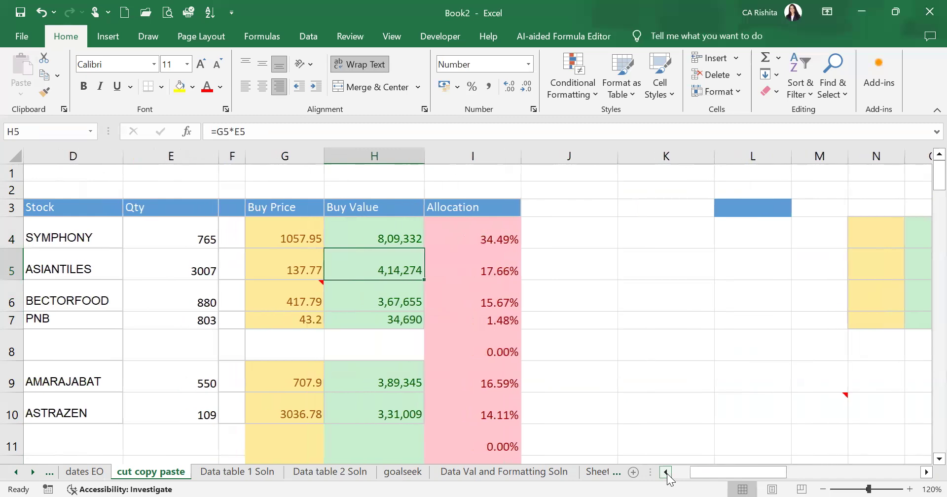
pyautogui.click(665, 472)
pyautogui.click(666, 471)
pyautogui.moveTo(279, 226); pyautogui.dragTo(303, 444)
pyautogui.click(404, 232)
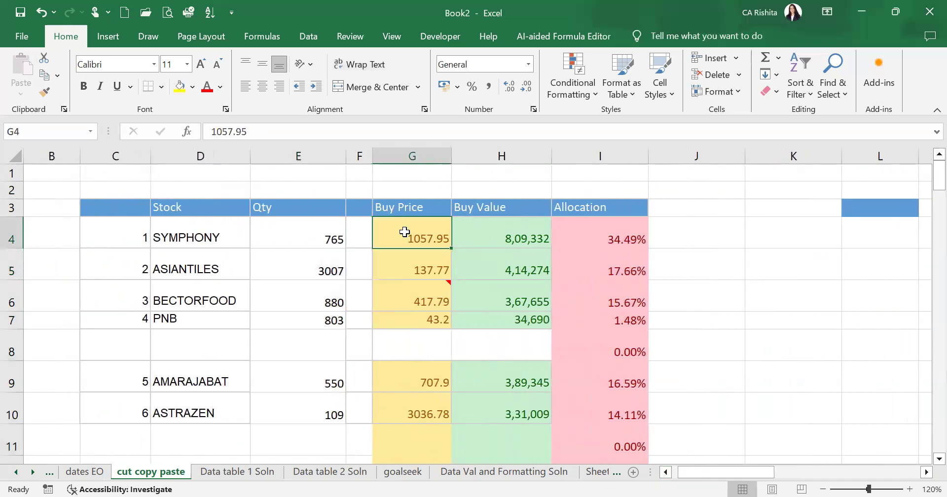
pyautogui.doubleClick(494, 239)
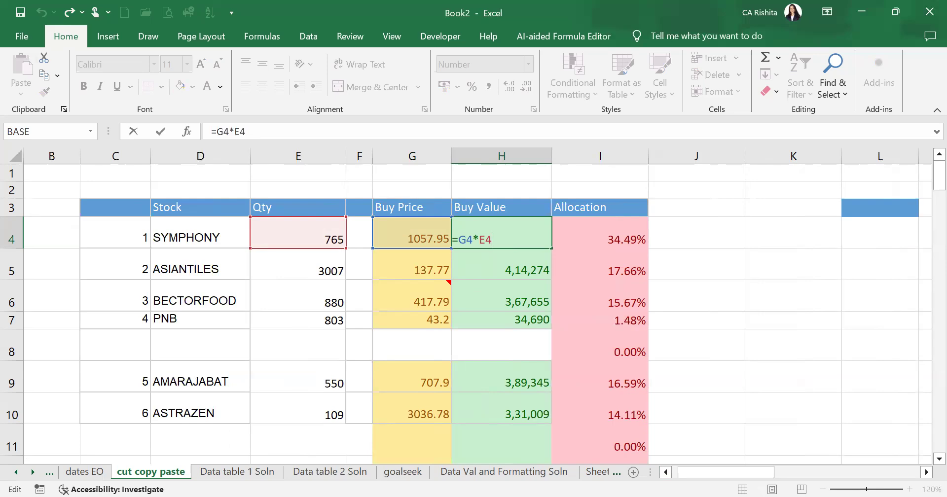
pyautogui.press('Return')
# - Inspect the total formula in H13 and the Buy Value range it sums
pyautogui.scroll(-1, 522, 306)
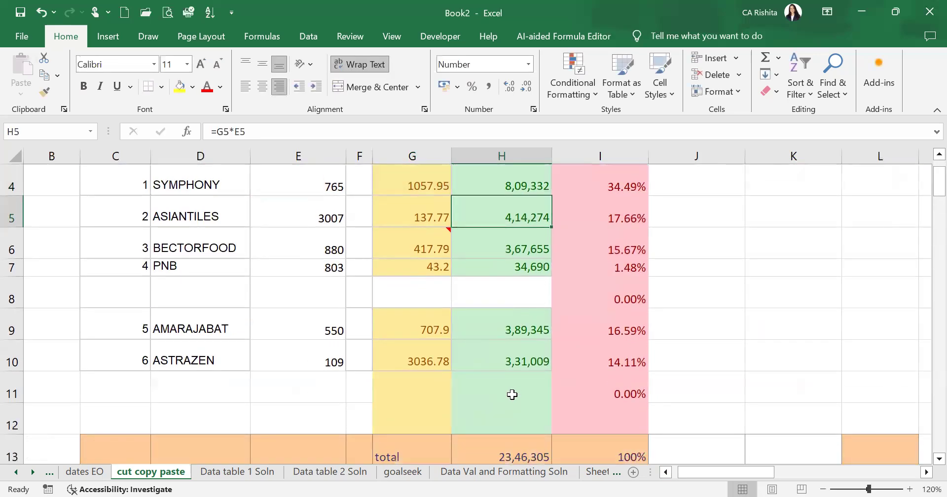
pyautogui.scroll(-1, 513, 390)
pyautogui.doubleClick(525, 355)
pyautogui.scroll(2, 525, 353)
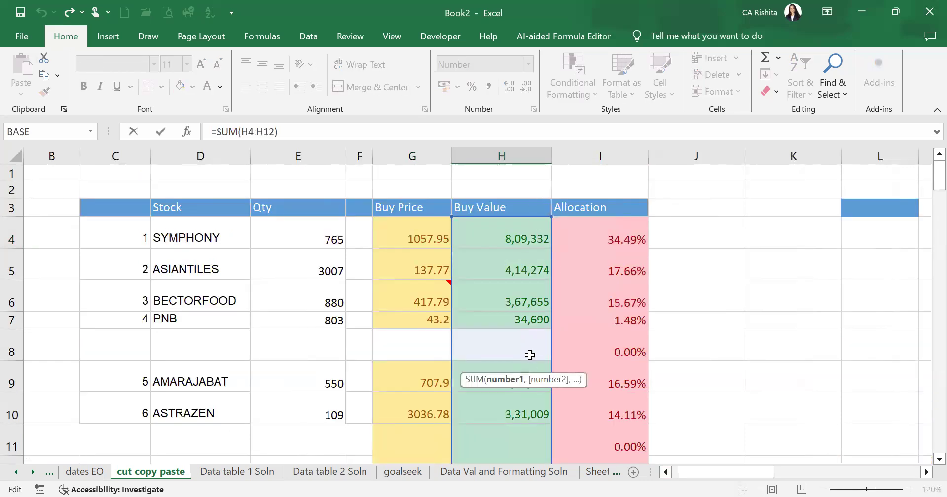
pyautogui.press('Return')
pyautogui.scroll(2, 583, 281)
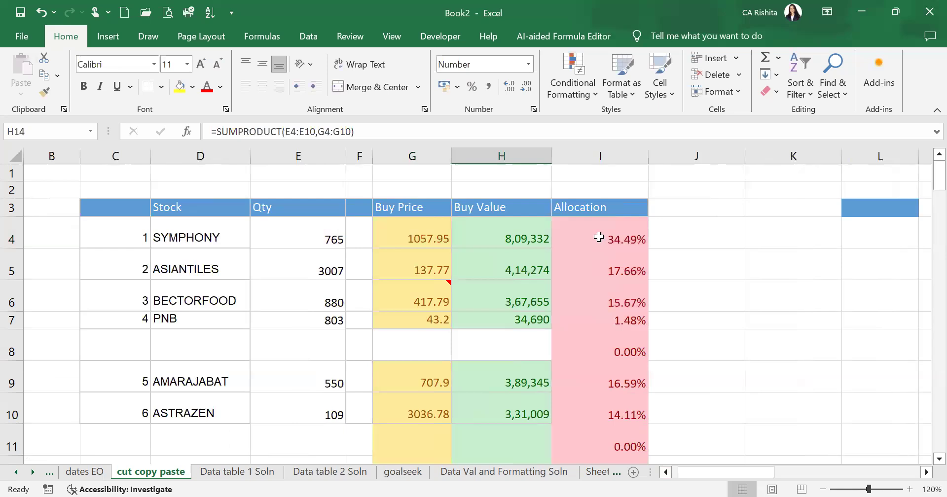
# - Clear the Allocation percentages in I4:I12
pyautogui.moveTo(598, 237); pyautogui.dragTo(580, 441)
pyautogui.press('Delete')
pyautogui.scroll(-3, 581, 419)
pyautogui.scroll(3, 585, 287)
# - Enter the Allocation formula =H4/$H$13 in I4, with an absolute reference to the Buy Value total
pyautogui.click(602, 237)
pyautogui.write('=')
pyautogui.click(493, 227)
pyautogui.write('/')
pyautogui.scroll(-2, 469, 339)
pyautogui.click(475, 345)
pyautogui.scroll(2, 537, 440)
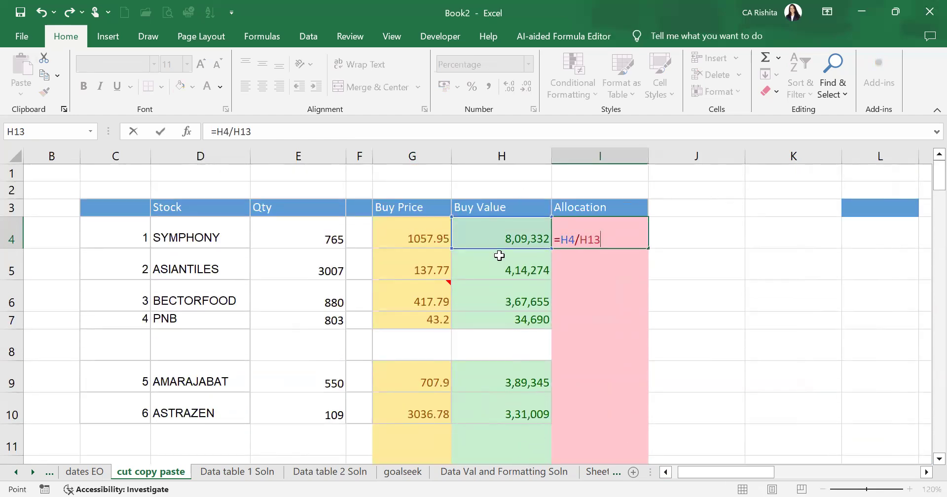
pyautogui.scroll(-2, 520, 349)
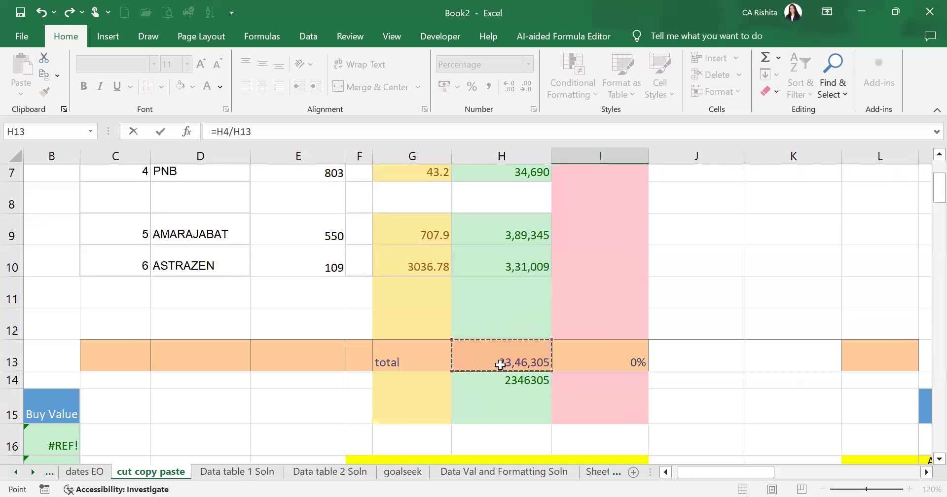
pyautogui.scroll(2, 498, 374)
pyautogui.press('F4')
pyautogui.press('Return')
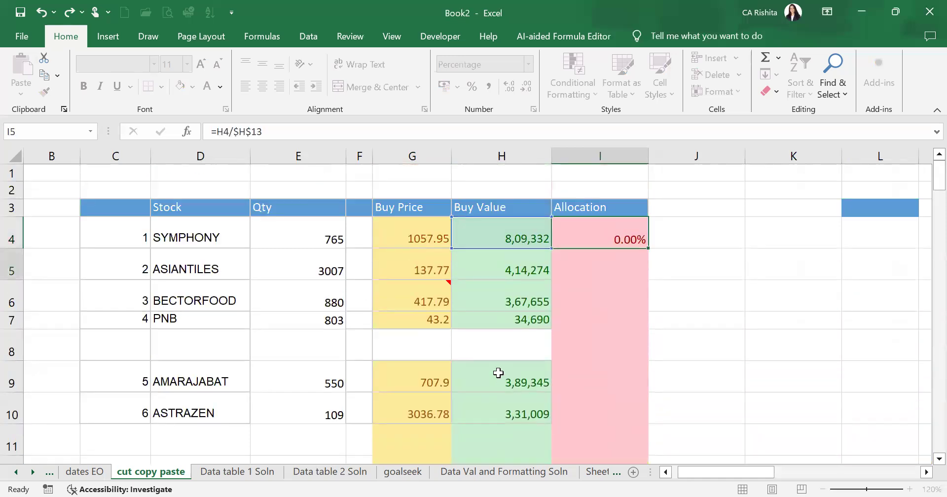
# - Fill the Allocation formula from I4 down to I12 and check the total in I13
pyautogui.click(635, 239)
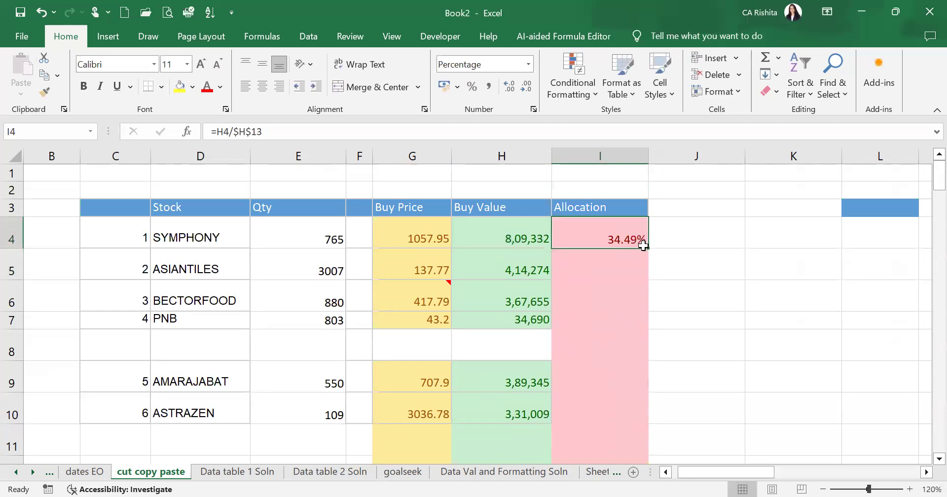
pyautogui.moveTo(648, 249); pyautogui.dragTo(611, 425)
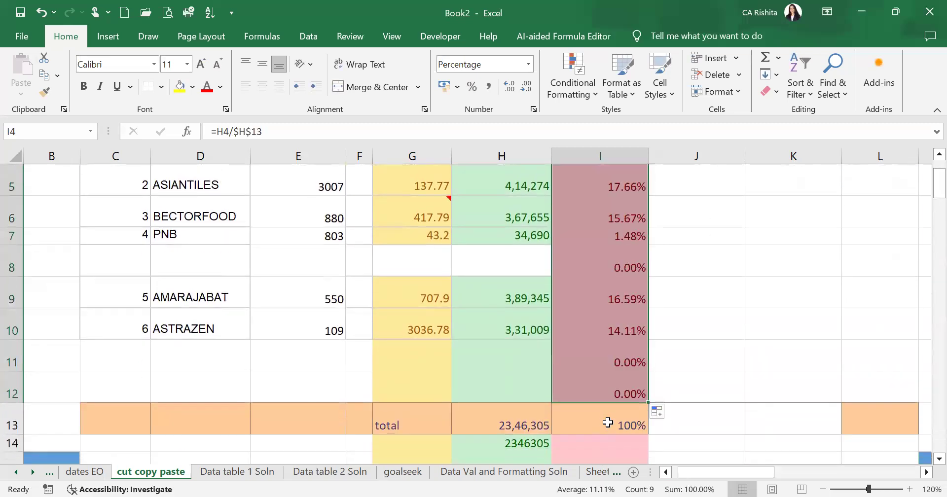
pyautogui.click(611, 424)
pyautogui.scroll(2, 613, 427)
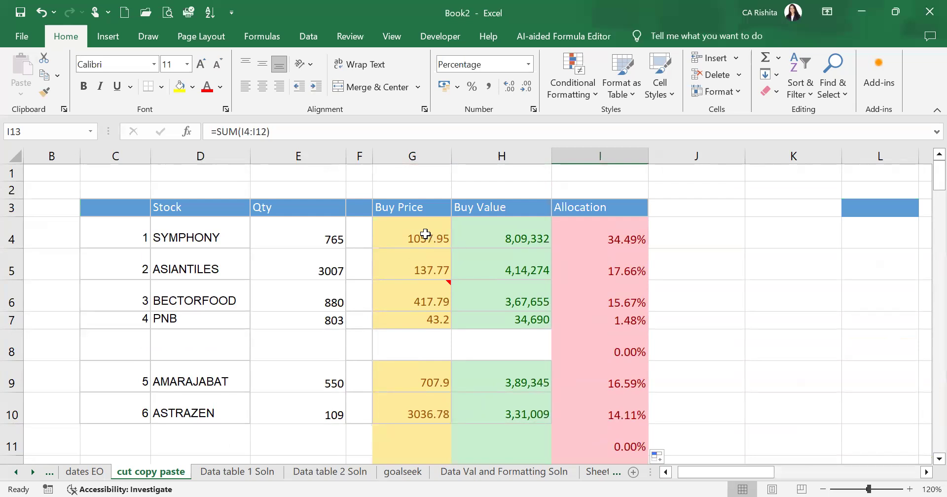
# - Copy the Buy Value and Allocation cells H4:I6 and paste them at K4
pyautogui.moveTo(488, 230); pyautogui.dragTo(582, 296)
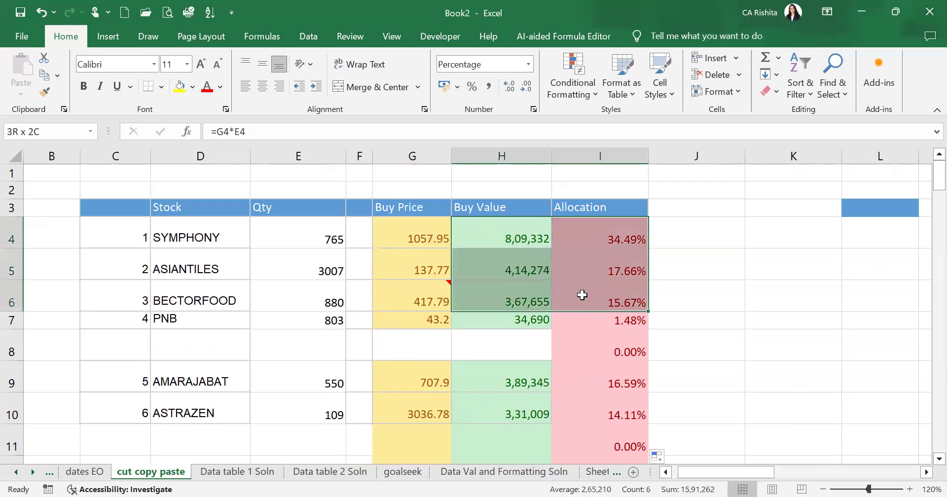
pyautogui.hscroll(2, 488, 305)
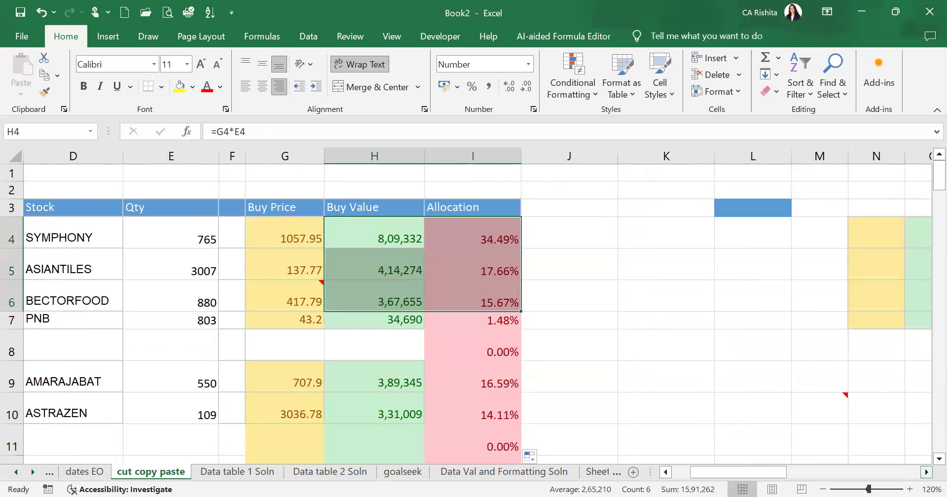
pyautogui.hotkey('ctrl', 'c')
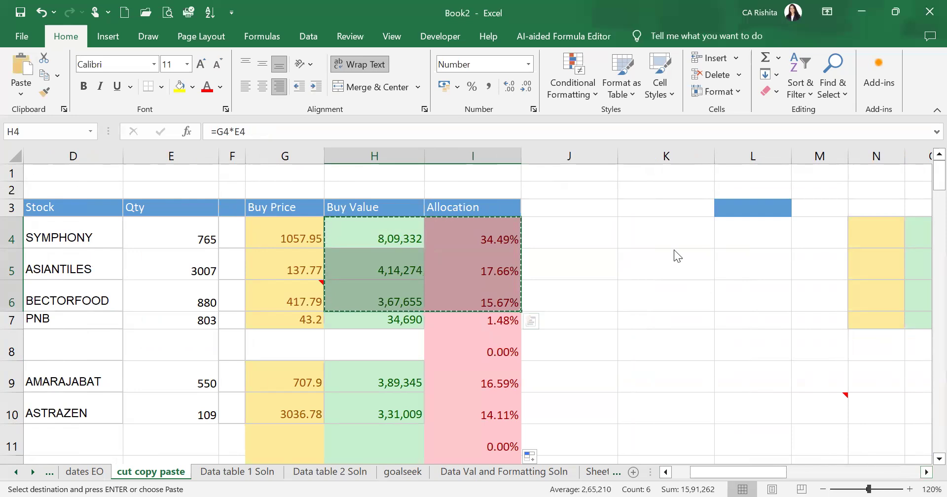
pyautogui.click(666, 234)
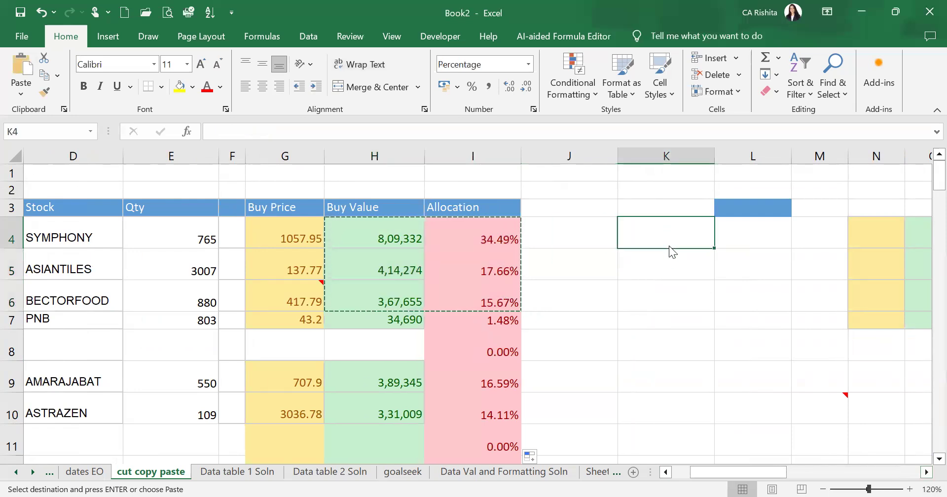
pyautogui.hotkey('ctrl', 'v')
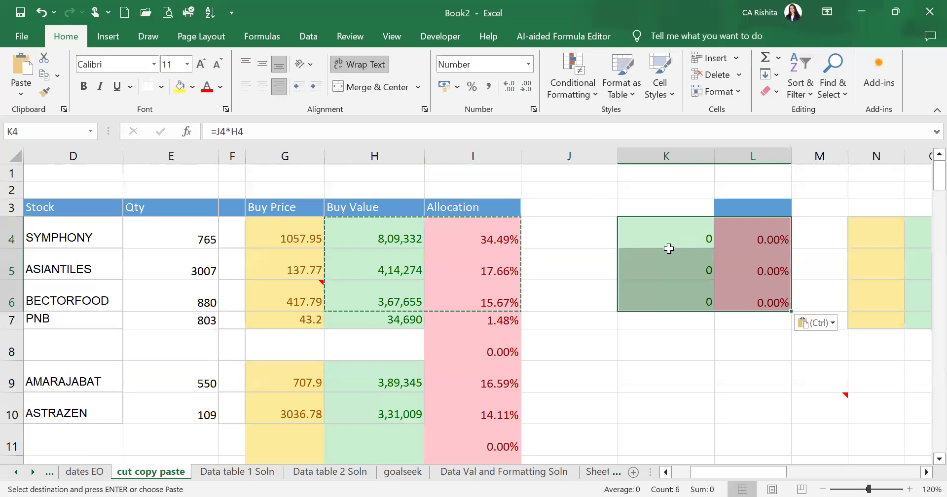
# - Clear the pasted cells and leftover formatting from K1 across through column P and down to row 9
pyautogui.moveTo(285, 228); pyautogui.dragTo(467, 294)
pyautogui.hotkey('ctrl', 'c')
pyautogui.moveTo(635, 183)
pyautogui.mouseDown()
pyautogui.moveTo(723, 201)
pyautogui.moveTo(930, 218)
pyautogui.moveTo(769, 224)
pyautogui.moveTo(510, 179)
pyautogui.moveTo(659, 184)
pyautogui.moveTo(634, 181)
pyautogui.moveTo(636, 174)
pyautogui.mouseUp()
pyautogui.moveTo(202, 174); pyautogui.dragTo(693, 383)
pyautogui.moveTo(761, 474); pyautogui.dragTo(548, 473)
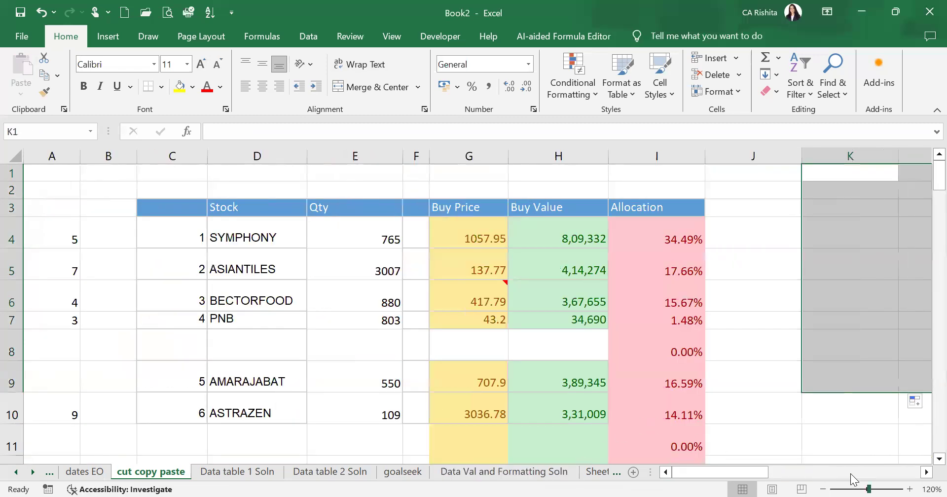
# - Copy G3:I6 including the Buy Price, Buy Value and Allocation headers and paste it at K3
pyautogui.moveTo(926, 472); pyautogui.dragTo(926, 474)
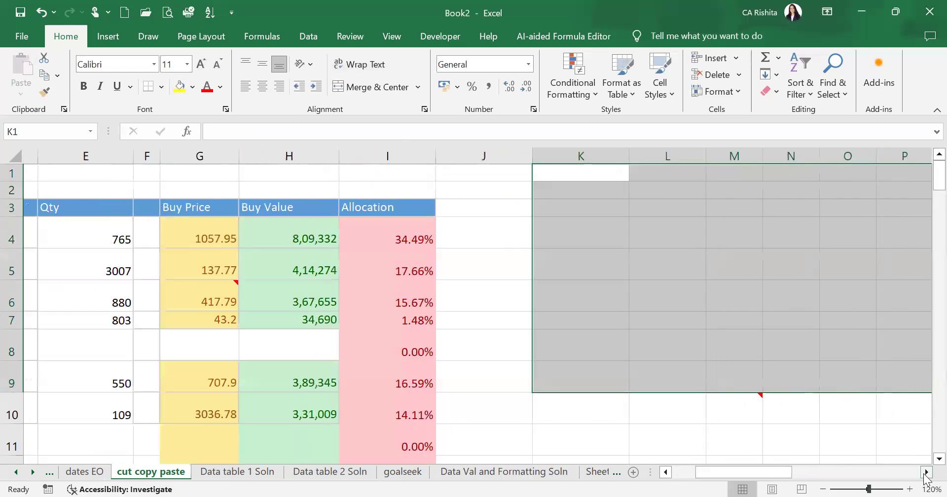
pyautogui.moveTo(193, 207); pyautogui.dragTo(357, 287)
pyautogui.hotkey('ctrl', 'c')
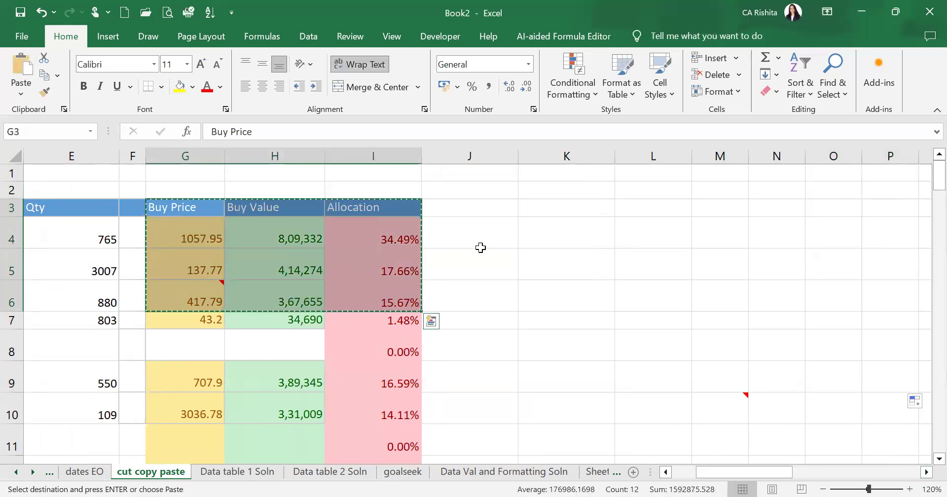
pyautogui.click(561, 209)
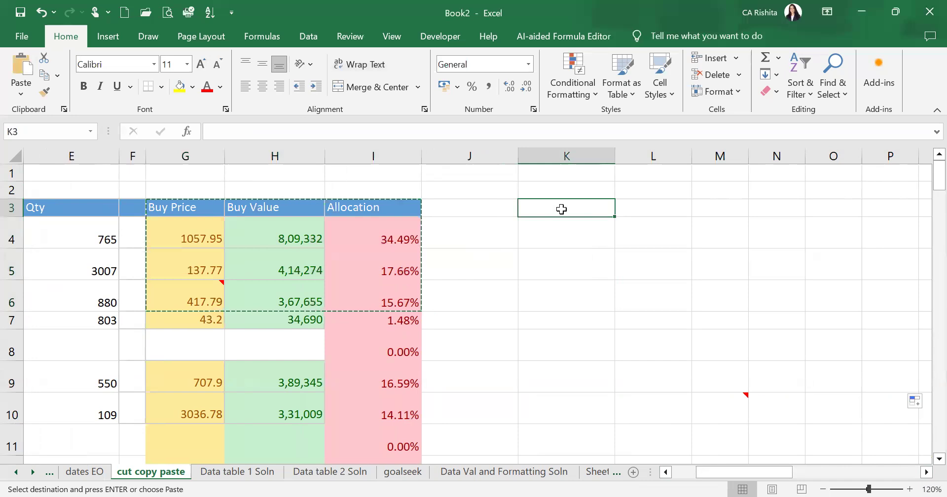
pyautogui.hotkey('ctrl', 'v')
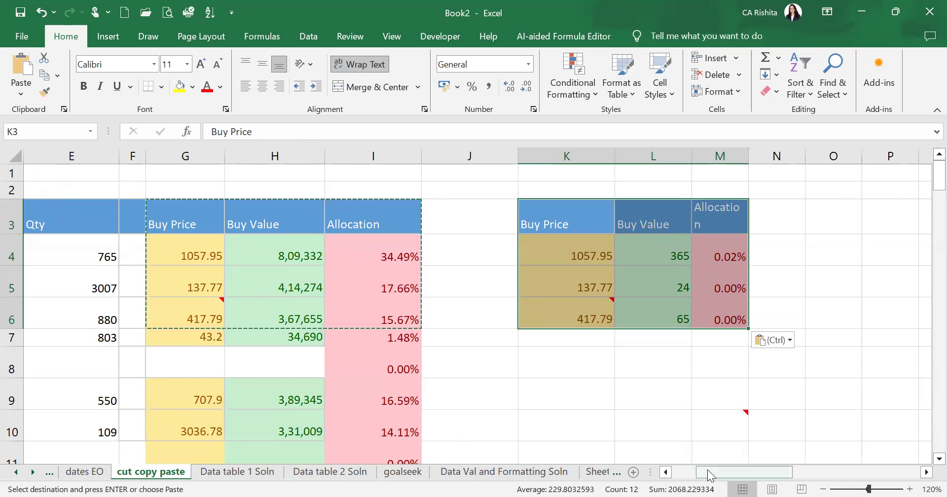
# - Clear the Buy Price values in G6:G10
pyautogui.moveTo(710, 472); pyautogui.dragTo(666, 477)
pyautogui.scroll(-1, 594, 373)
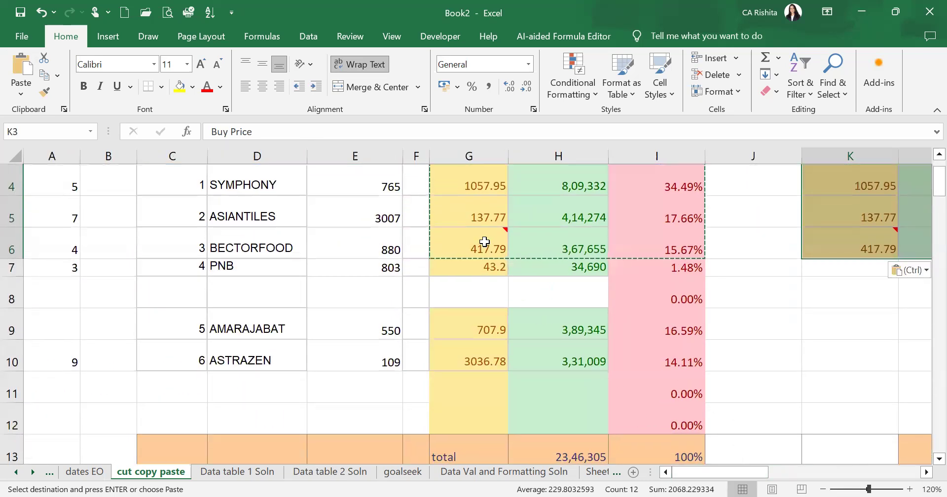
pyautogui.moveTo(484, 243); pyautogui.dragTo(463, 363)
pyautogui.press('Delete')
pyautogui.scroll(2, 482, 320)
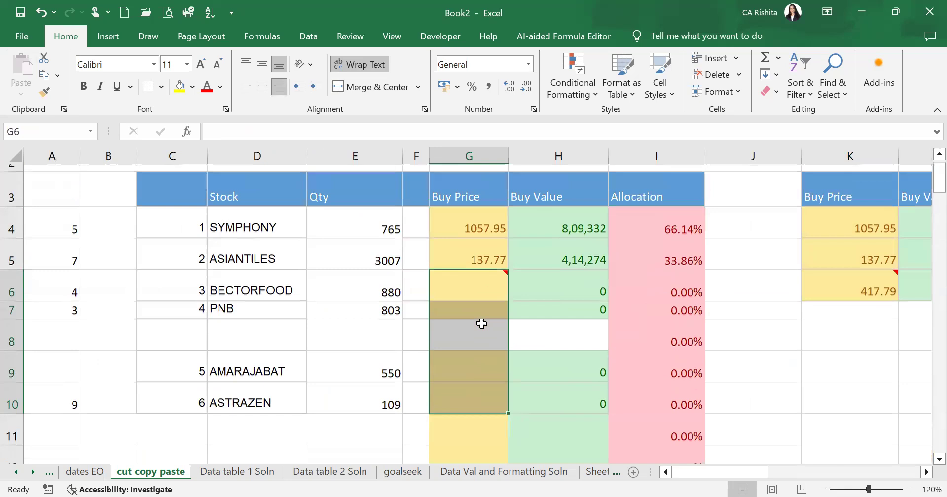
# - Fill the Buy Price in G5 down to G8, and undo both the fill and the preceding deletion
pyautogui.click(491, 289)
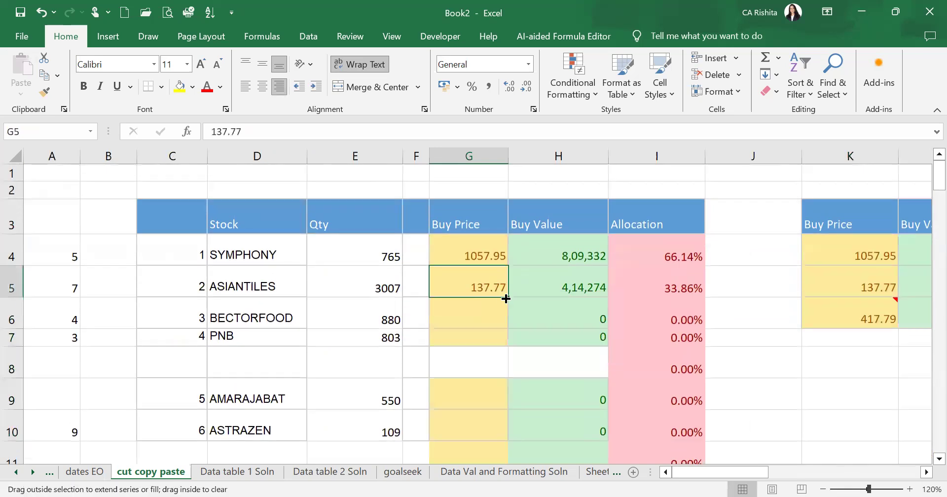
pyautogui.moveTo(493, 375); pyautogui.dragTo(493, 375)
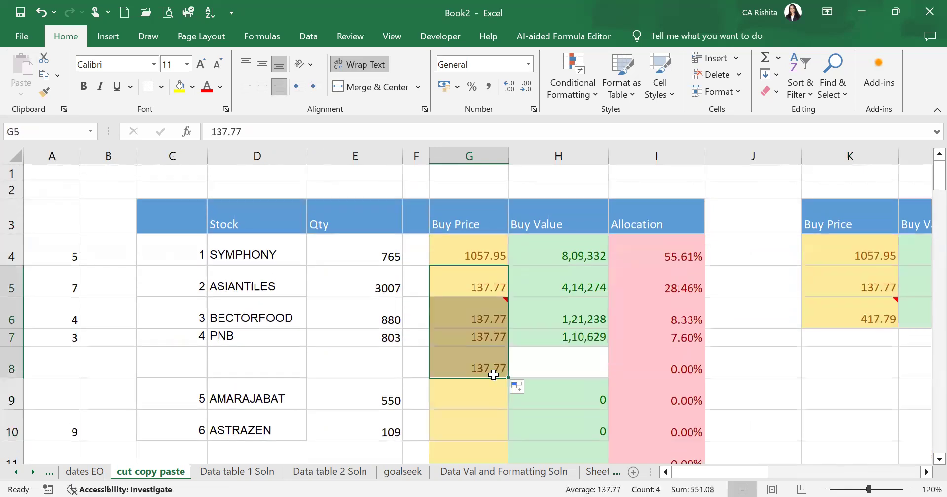
pyautogui.hotkey('ctrl', 'z')
pyautogui.hotkey('ctrl', 'z')
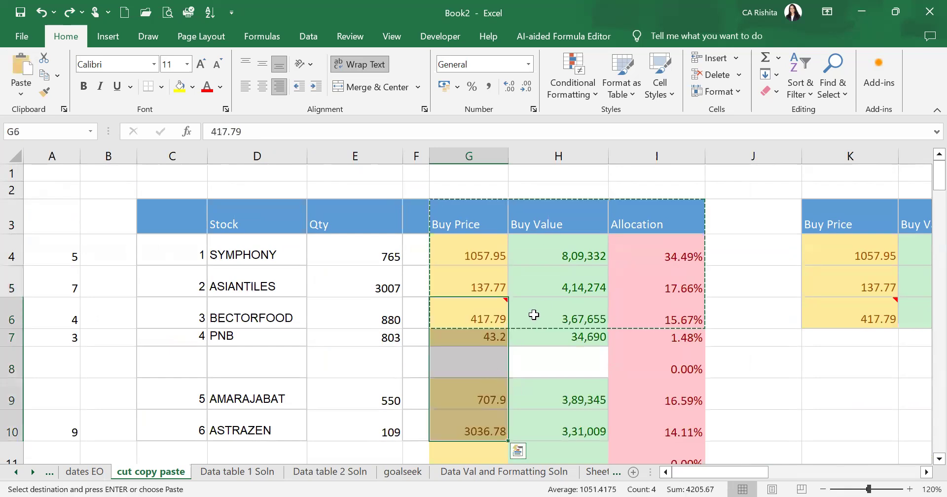
# - Clear the Buy Value formulas in H5:H9 and fill the H4 formula down to H5
pyautogui.click(567, 287)
pyautogui.moveTo(567, 287); pyautogui.dragTo(563, 397)
pyautogui.press('Delete')
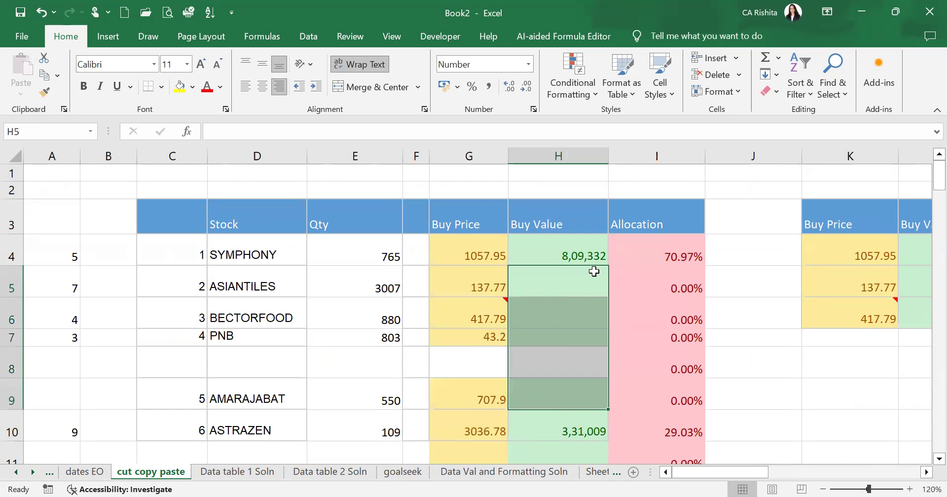
pyautogui.click(595, 252)
pyautogui.moveTo(608, 265); pyautogui.dragTo(606, 294)
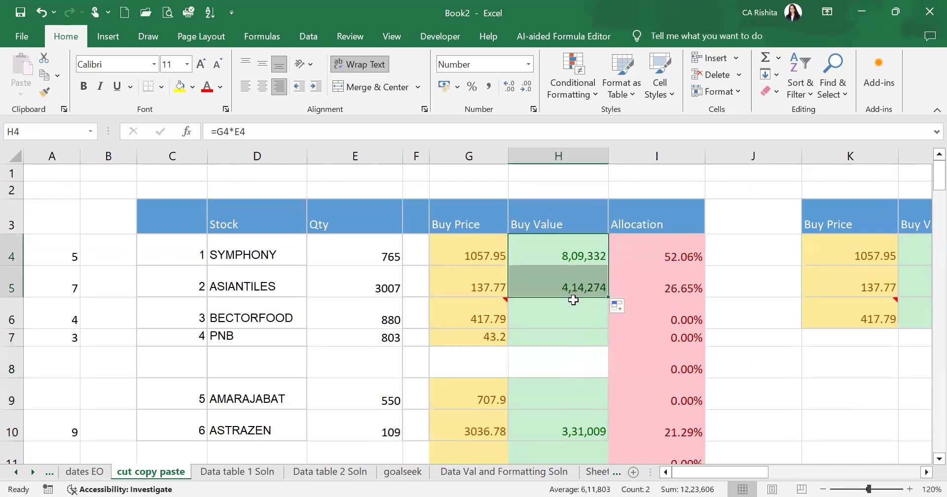
# - Copy the Buy Value formula in H5 and paste it into H6:H10
pyautogui.click(576, 281)
pyautogui.hotkey('ctrl', 'c')
pyautogui.moveTo(577, 312); pyautogui.dragTo(566, 410)
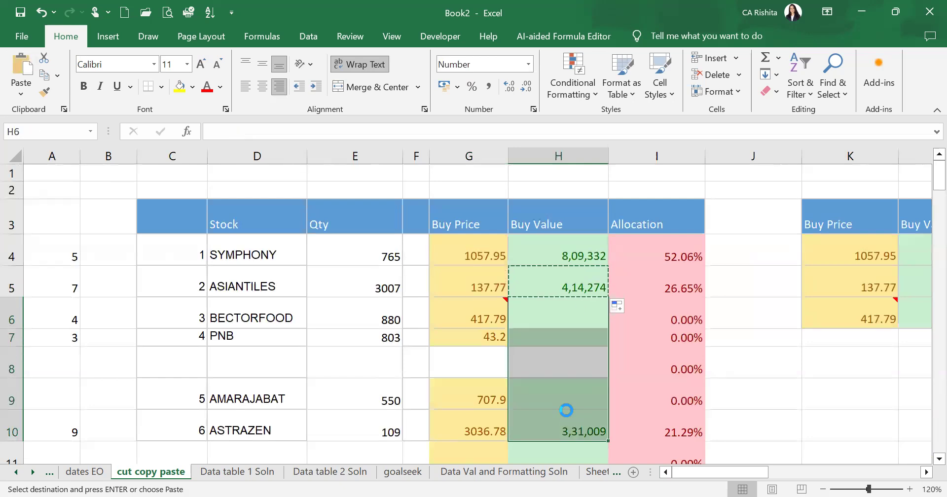
pyautogui.hotkey('ctrl', 'v')
# - Examine the cell references in the pasted Buy Value formulas from H6 down to H9
pyautogui.doubleClick(574, 319)
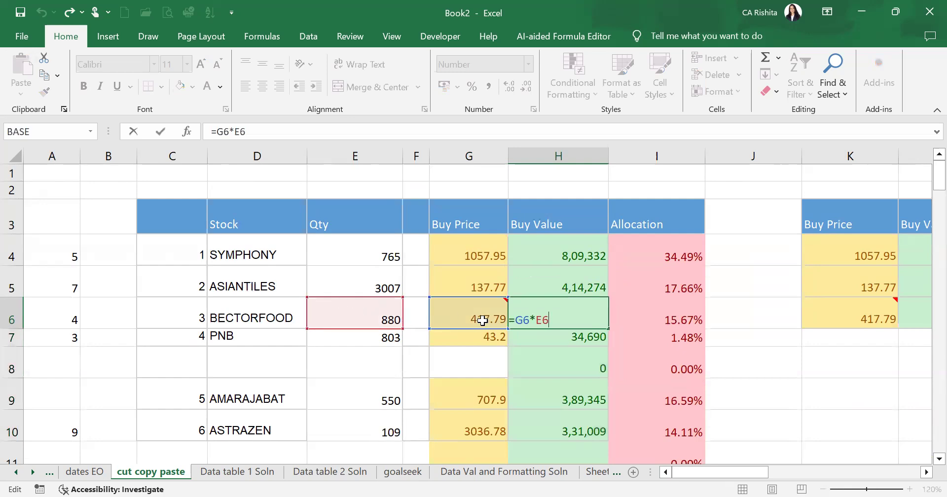
pyautogui.moveTo(485, 318)
pyautogui.press('Return')
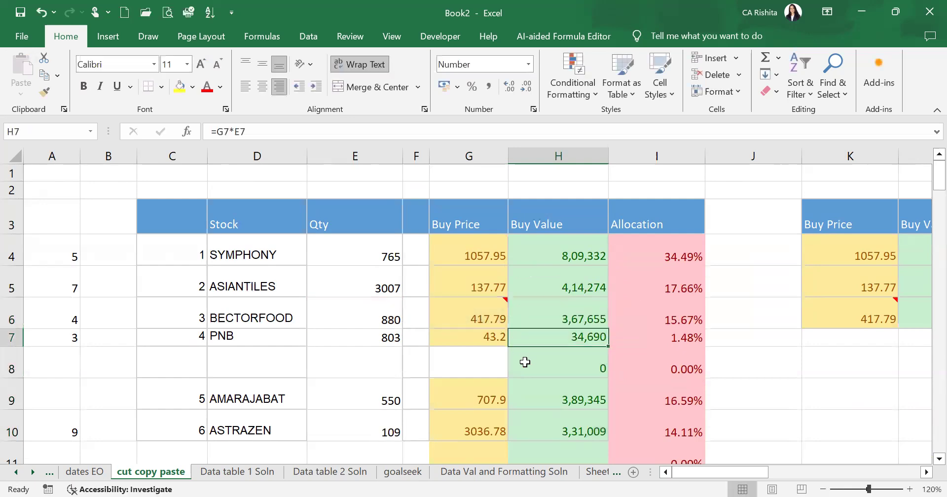
pyautogui.press('Return')
pyautogui.press('F2')
pyautogui.press('Return')
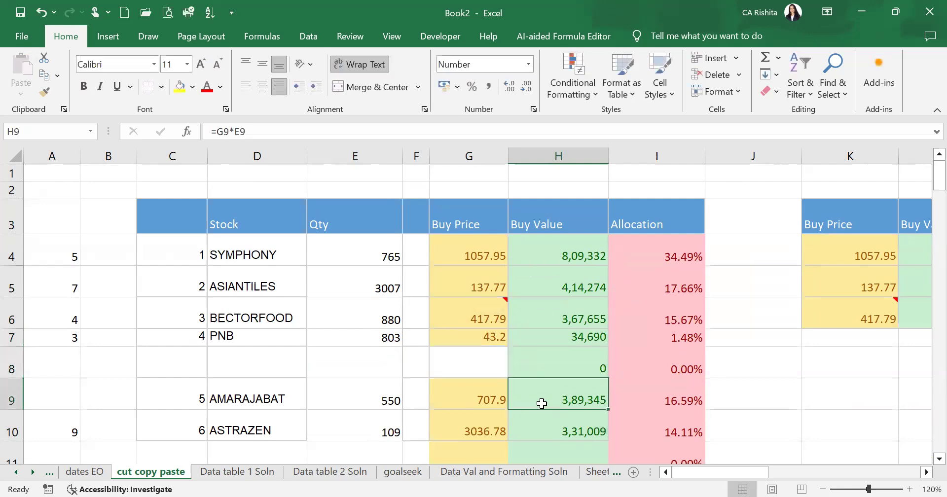
pyautogui.press('F2')
pyautogui.press('Return')
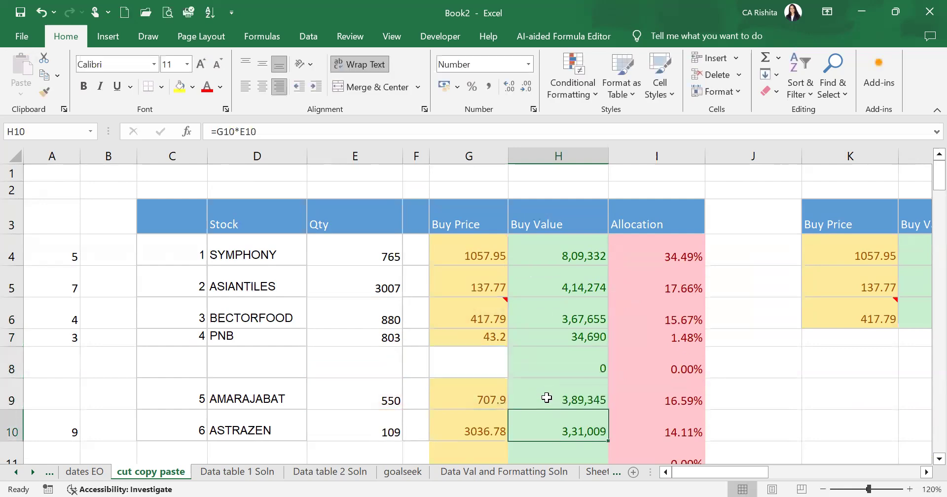
# - Examine the formulas in the pasted table at K3, checking the references in L4, M4 and L5
pyautogui.click(920, 472)
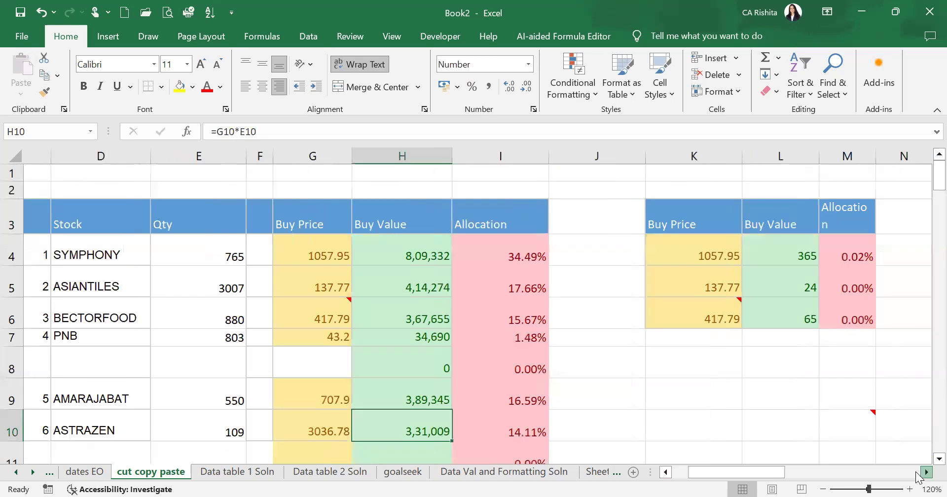
pyautogui.click(922, 472)
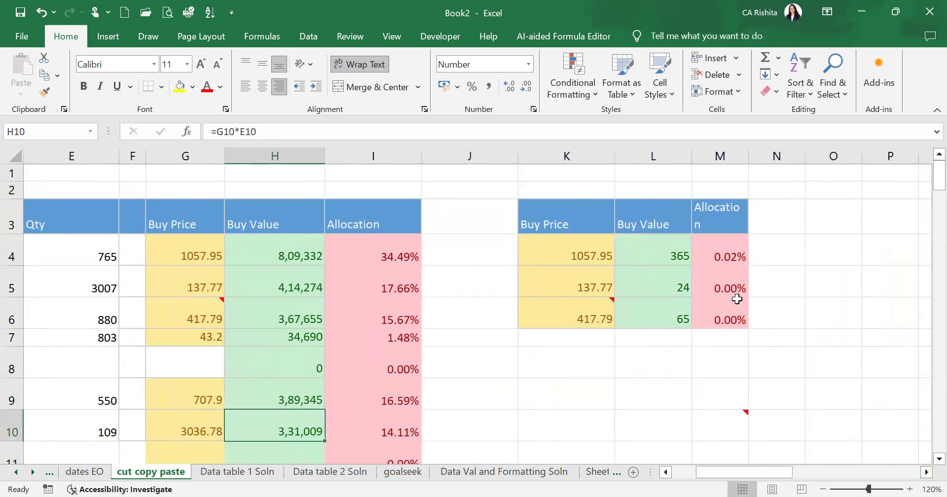
pyautogui.click(638, 248)
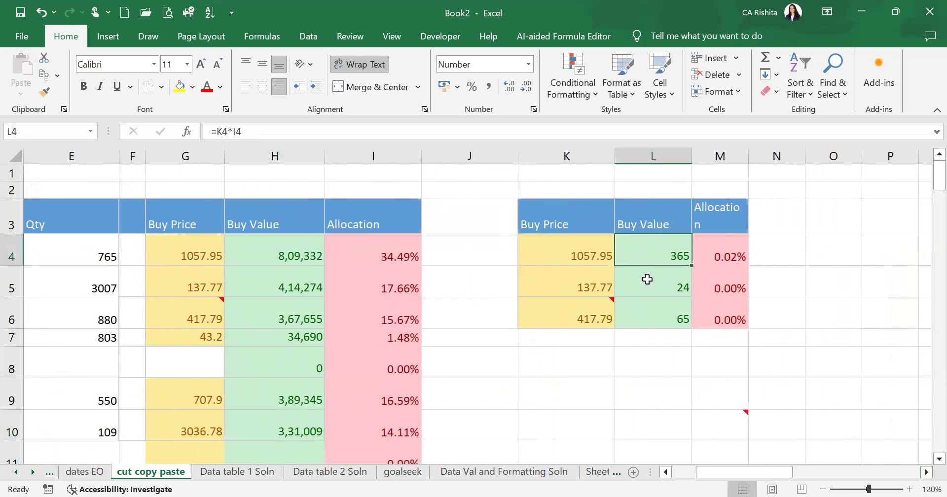
pyautogui.click(735, 254)
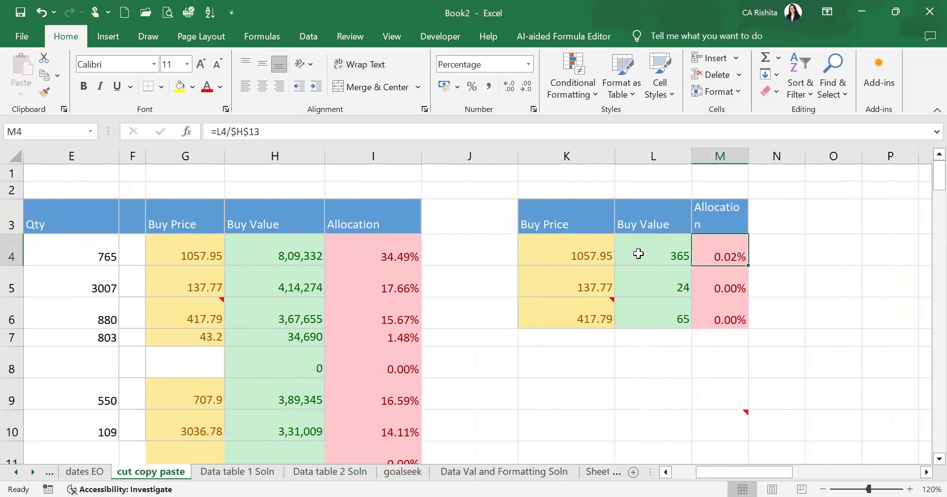
pyautogui.doubleClick(638, 253)
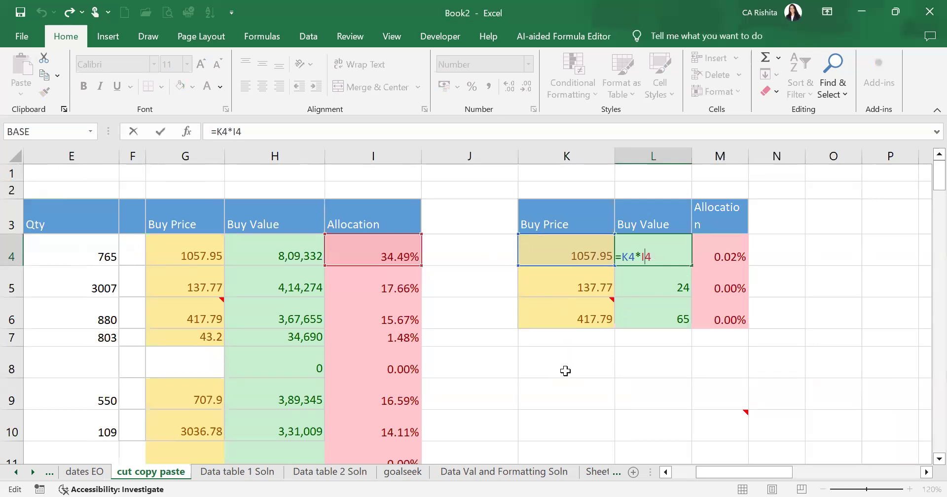
pyautogui.press('Return')
pyautogui.doubleClick(671, 286)
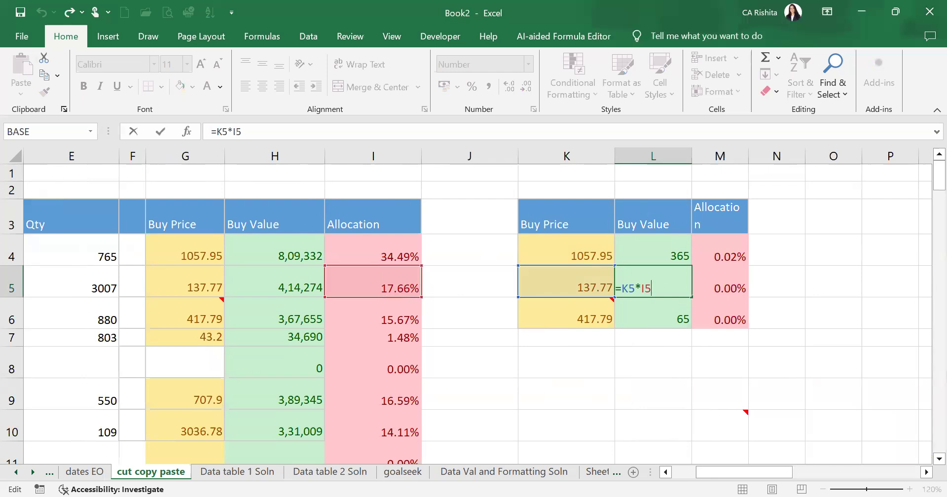
pyautogui.press('Return')
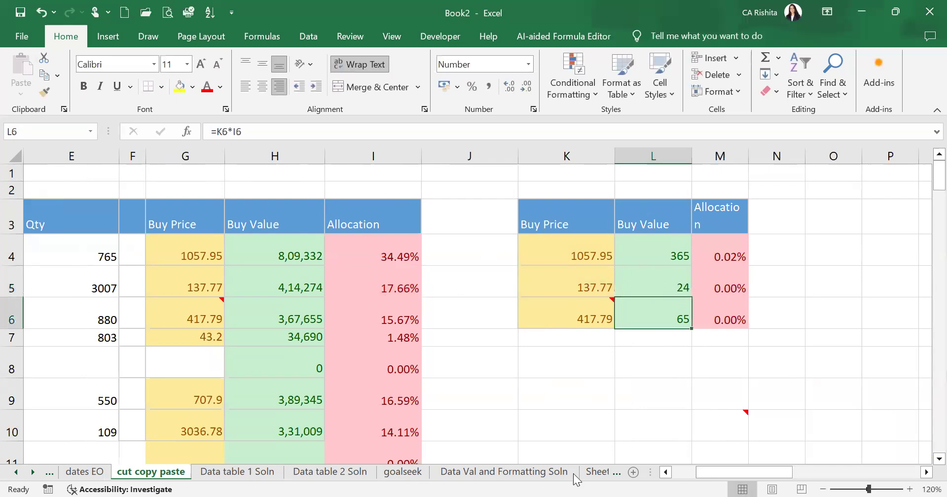
# - Check the M4 Allocation formula's absolute reference to the total in H13, and recheck the Buy Value formula in L4
pyautogui.doubleClick(716, 257)
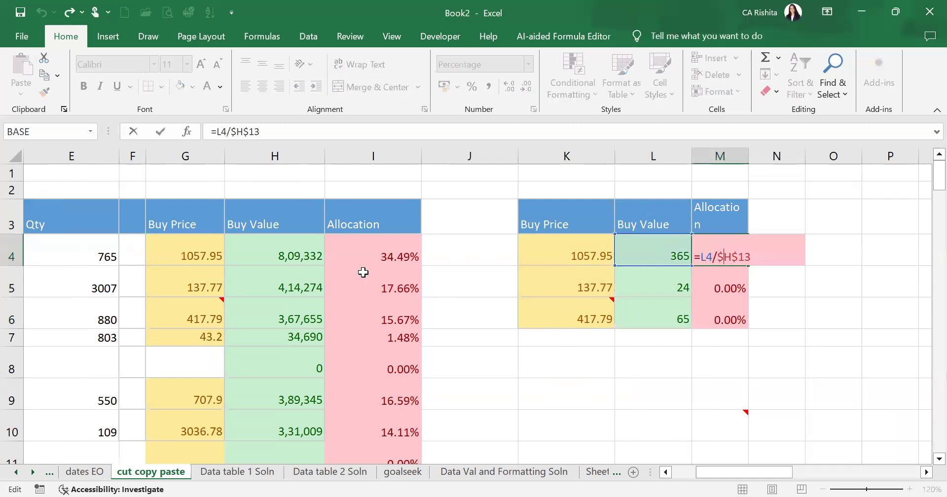
pyautogui.scroll(-3, 661, 321)
pyautogui.scroll(1, 661, 320)
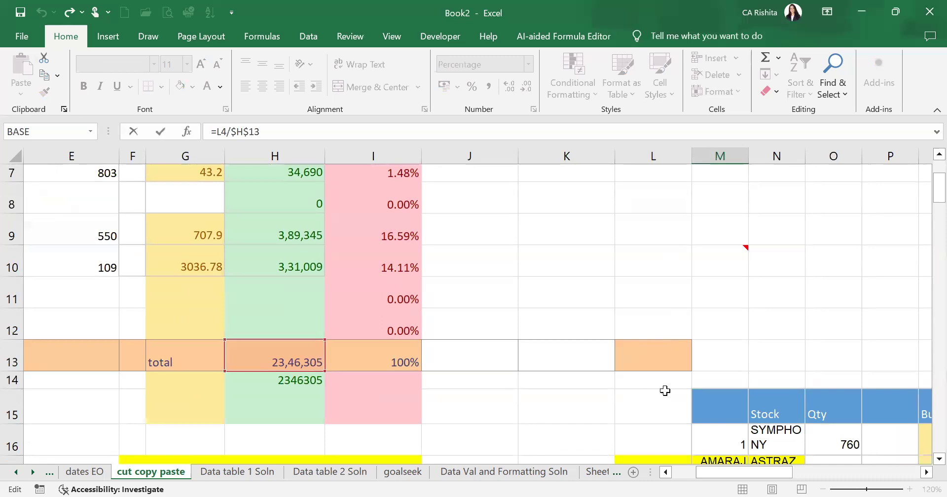
pyautogui.scroll(2, 664, 390)
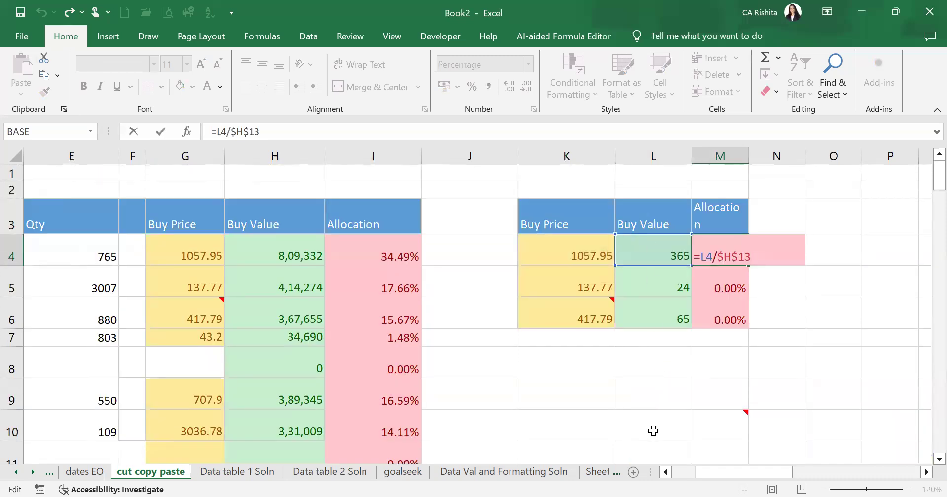
pyautogui.press('Return')
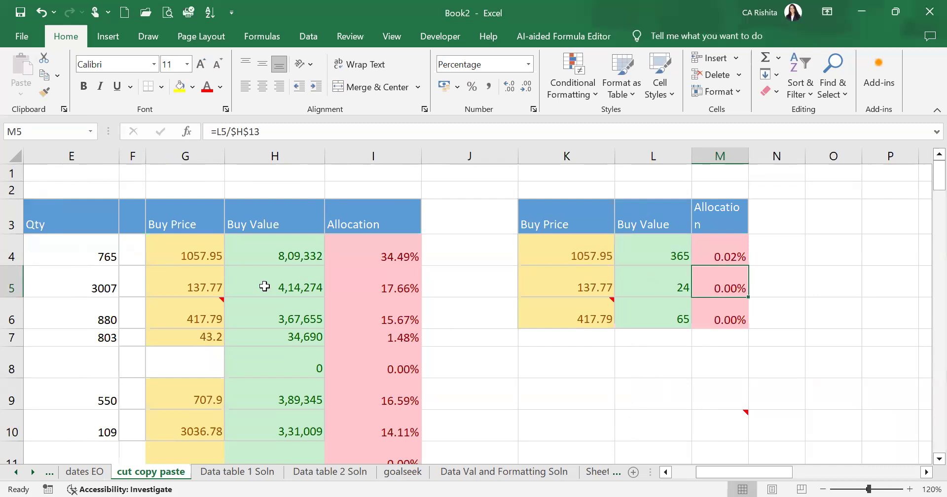
pyautogui.moveTo(218, 249); pyautogui.dragTo(422, 365)
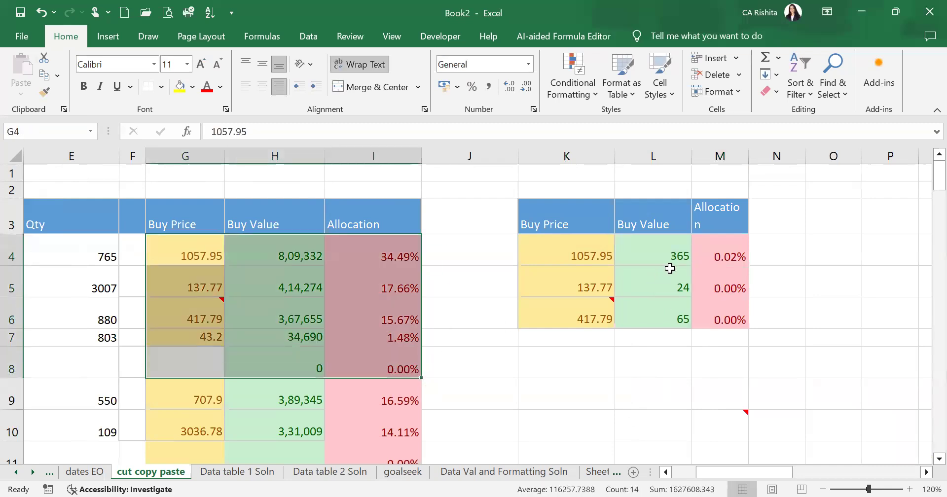
pyautogui.doubleClick(671, 251)
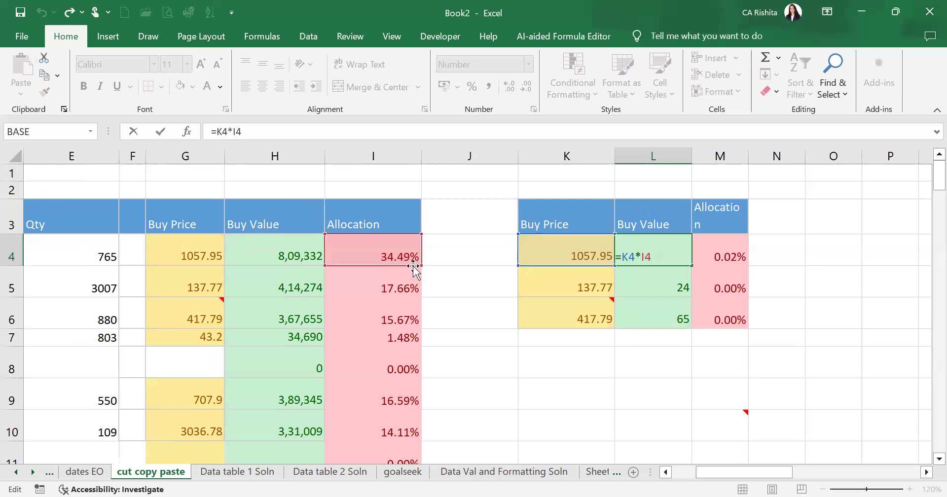
pyautogui.press('Return')
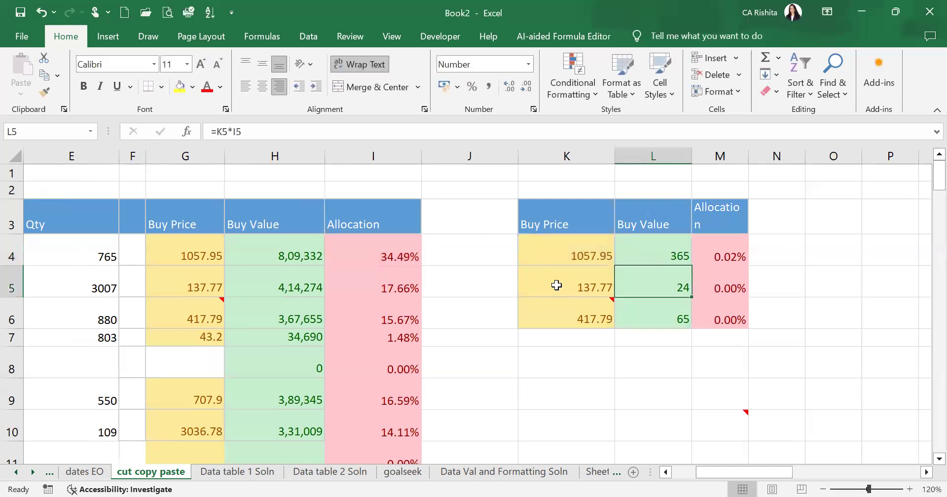
# - Clear the earlier copy from K2:M9, and cut G3:I6 with its headers and paste it at K3
pyautogui.moveTo(575, 190); pyautogui.dragTo(746, 397)
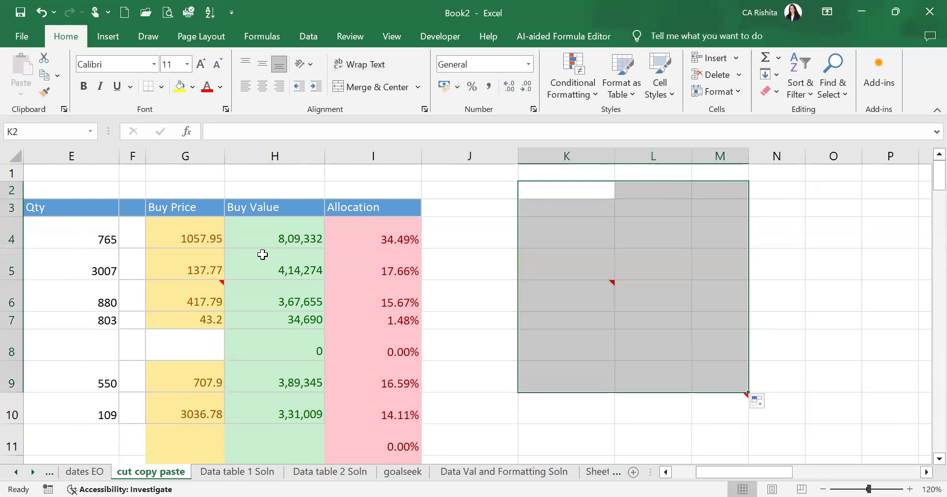
pyautogui.moveTo(207, 233); pyautogui.dragTo(271, 298)
pyautogui.moveTo(217, 206); pyautogui.dragTo(360, 290)
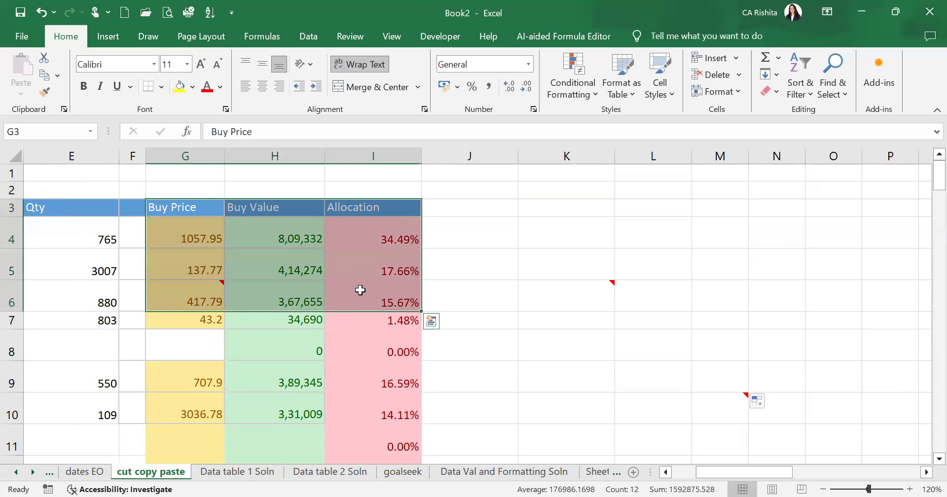
pyautogui.hotkey('ctrl', 'c')
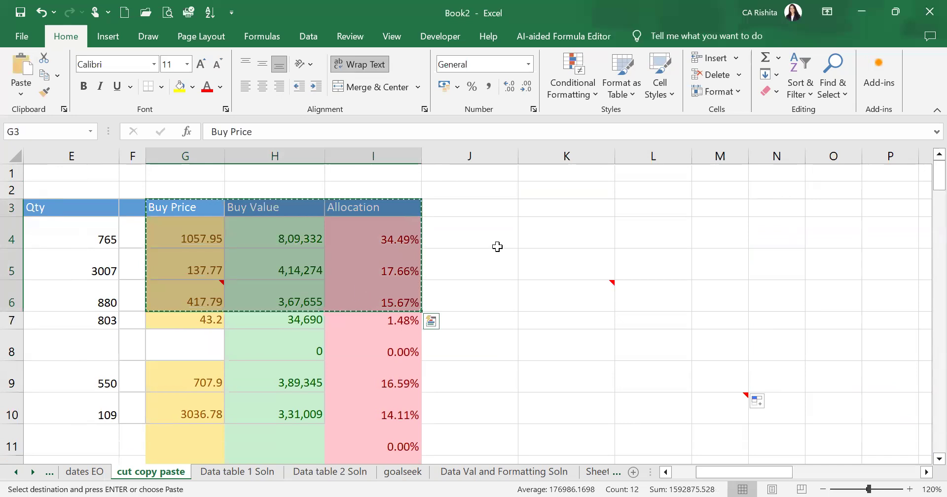
pyautogui.click(545, 214)
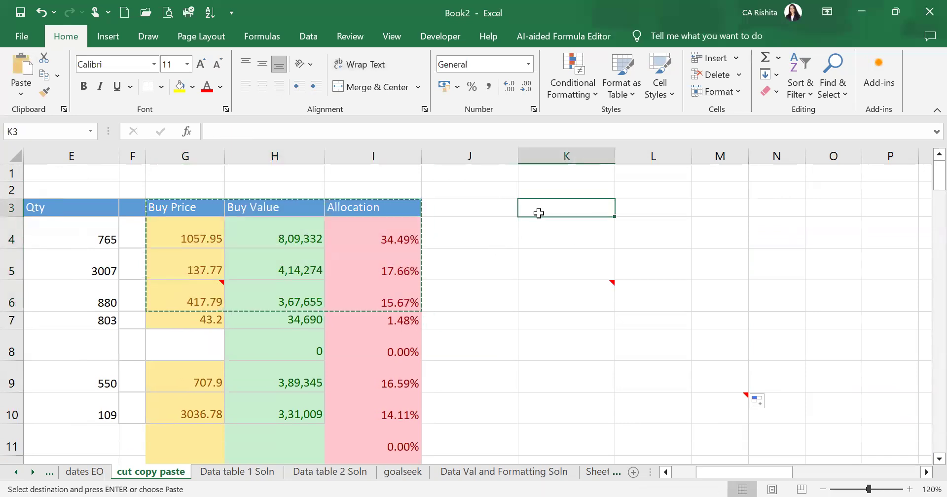
pyautogui.hotkey('ctrl', 'v')
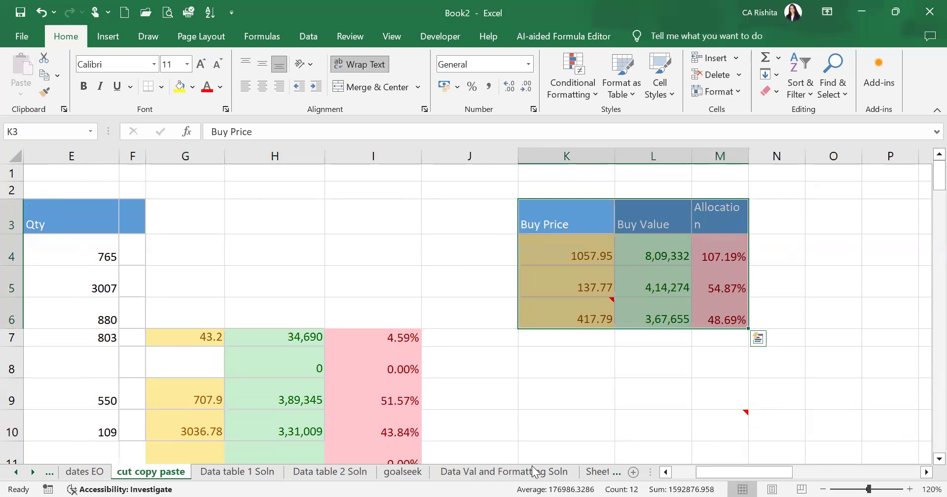
# - Inspect the Buy Value formula in L4 of the moved table against the Qty column
pyautogui.click(667, 473)
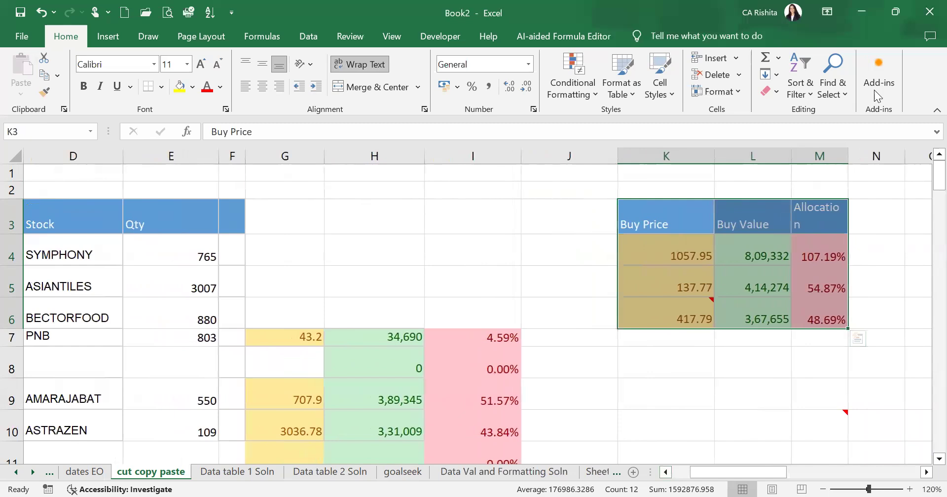
pyautogui.moveTo(770, 472); pyautogui.dragTo(761, 473)
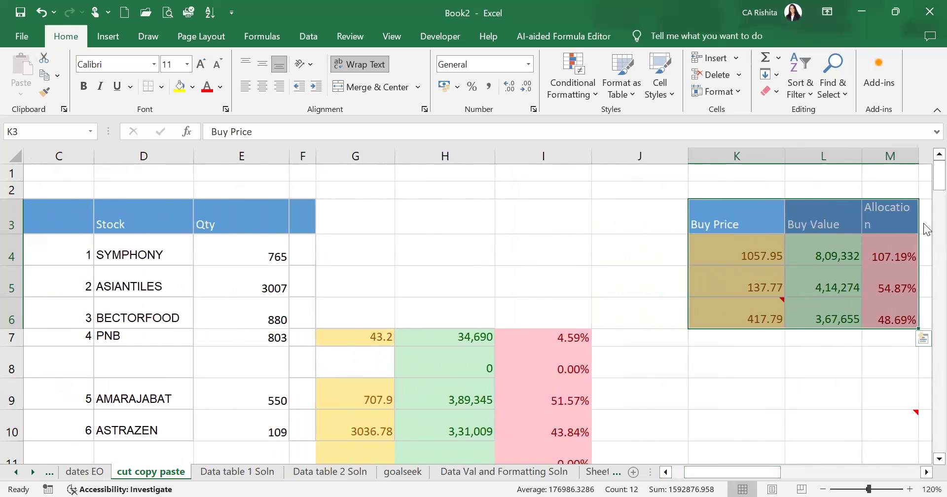
pyautogui.click(926, 473)
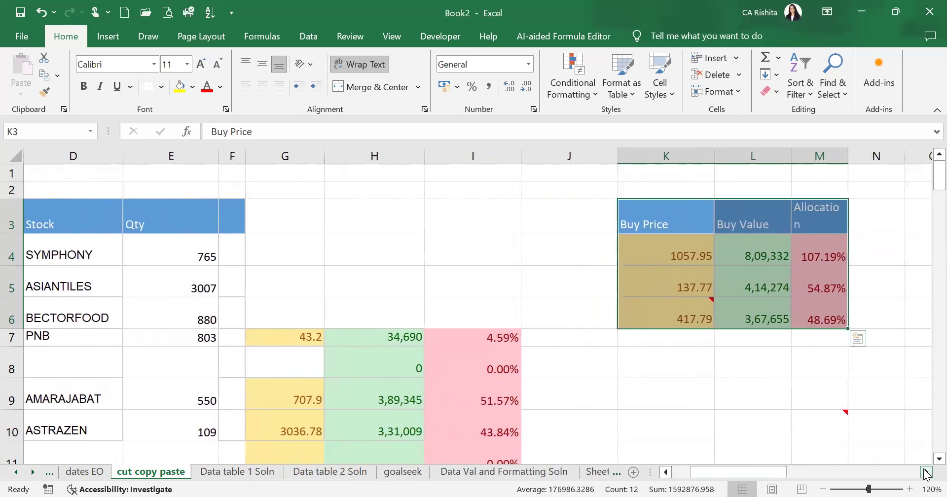
pyautogui.click(665, 472)
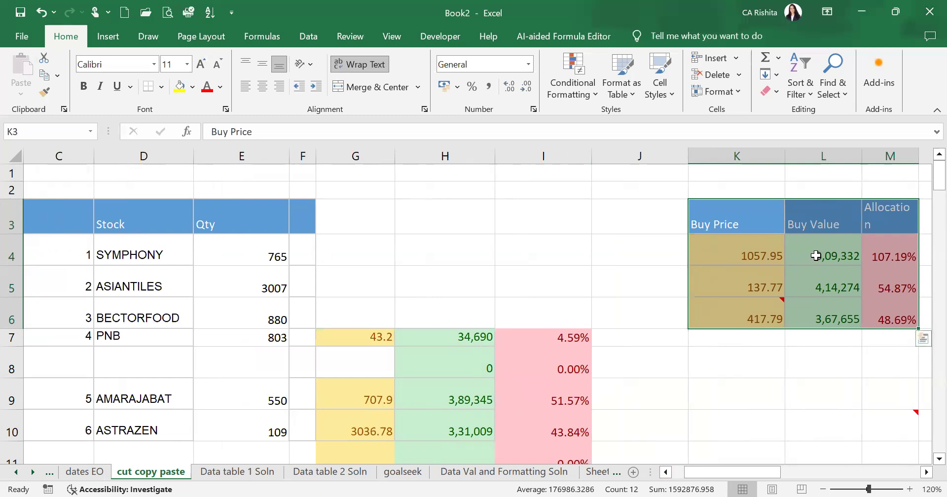
pyautogui.doubleClick(816, 255)
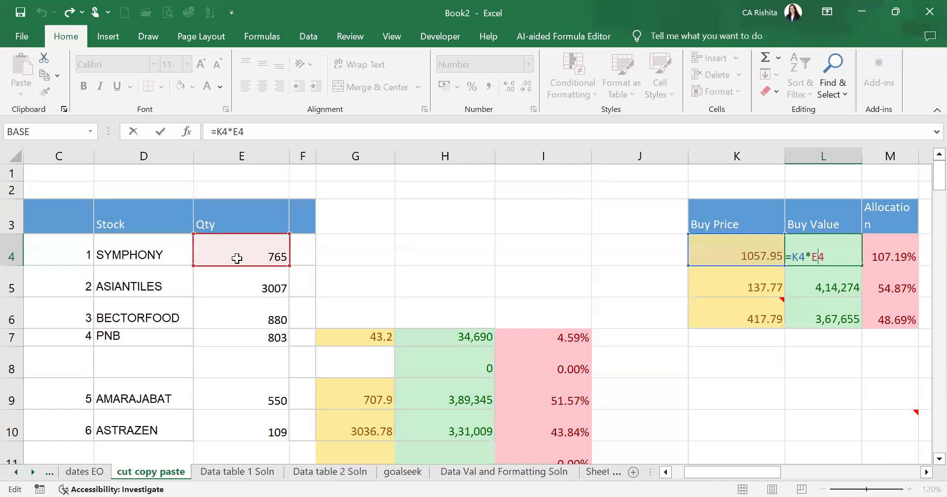
pyautogui.press('Return')
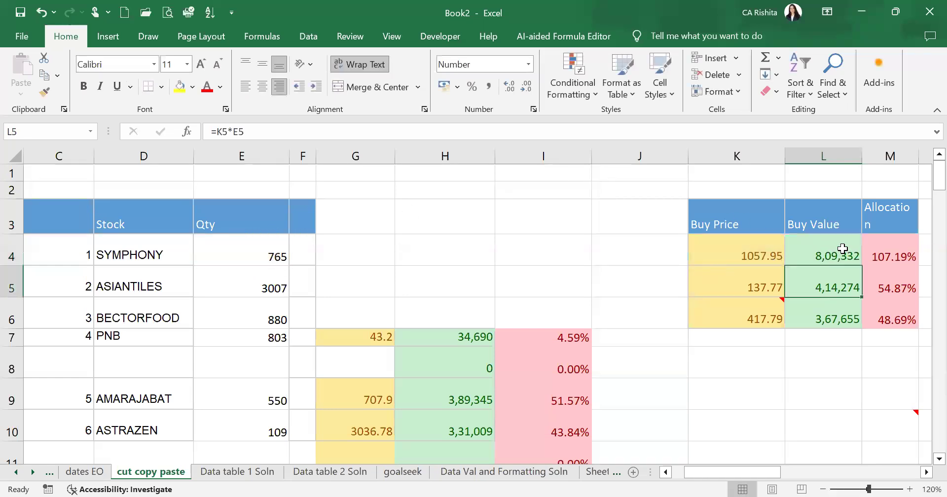
# - Move the table in K3:M6 down to start at K6, and move it up to start at K1
pyautogui.moveTo(727, 219); pyautogui.dragTo(890, 319)
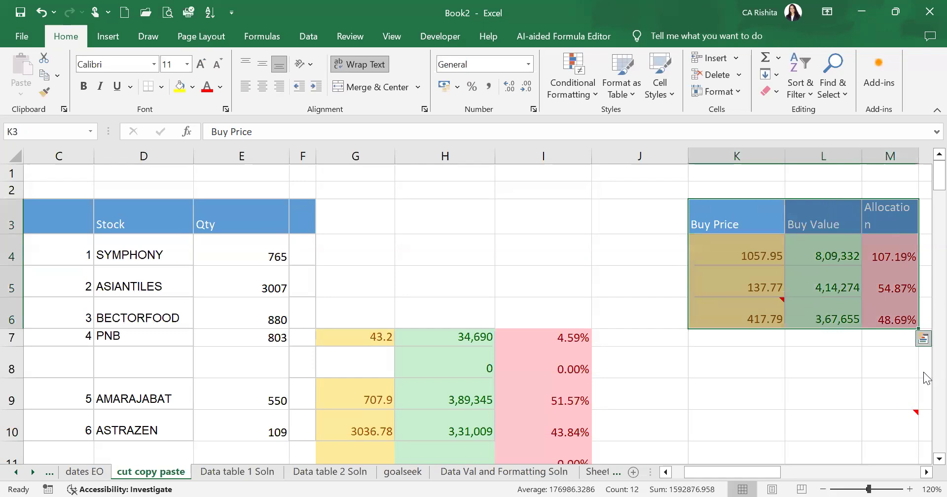
pyautogui.click(926, 471)
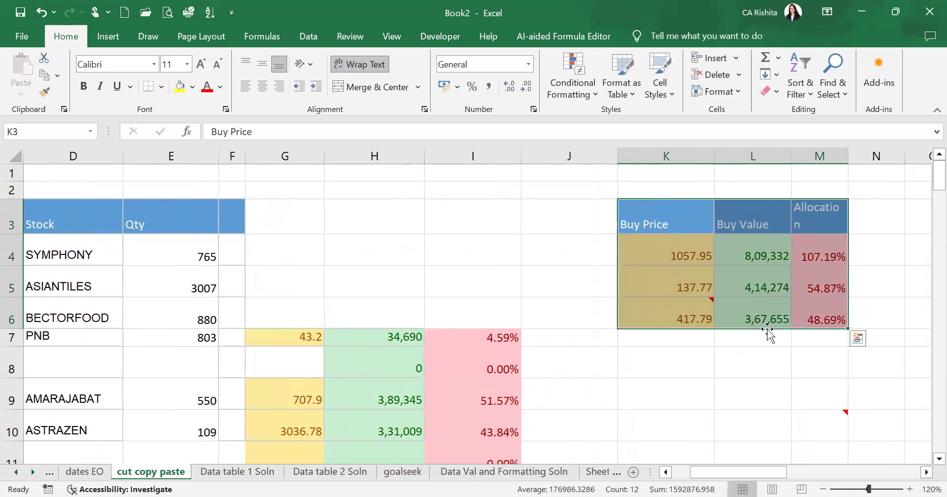
pyautogui.moveTo(767, 330); pyautogui.dragTo(770, 335)
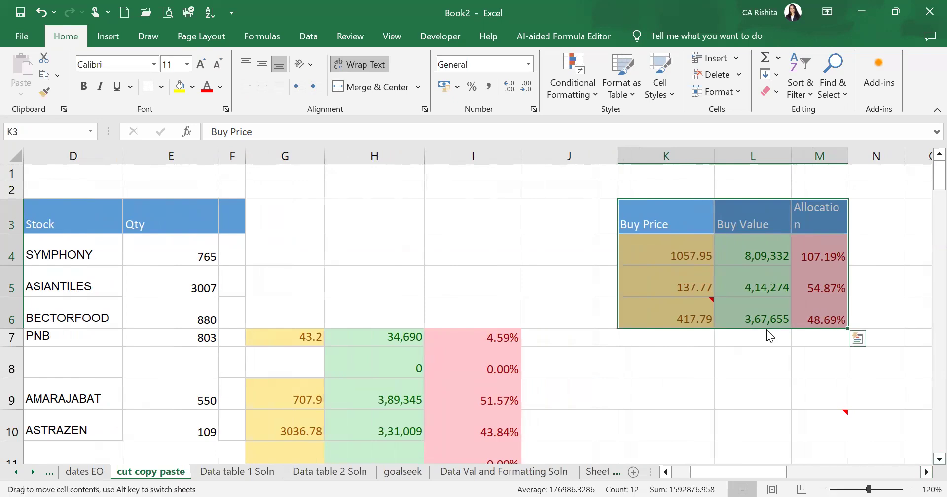
pyautogui.moveTo(767, 399); pyautogui.dragTo(767, 400)
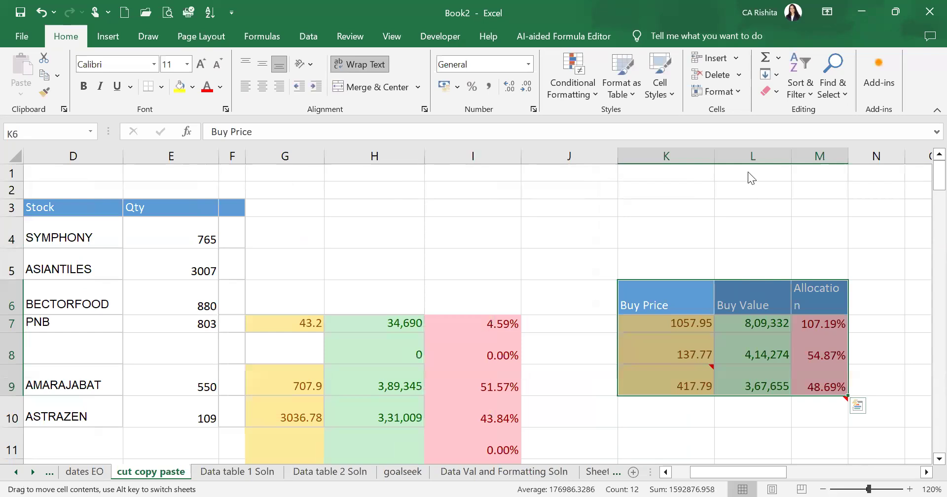
pyautogui.moveTo(748, 172); pyautogui.dragTo(747, 172)
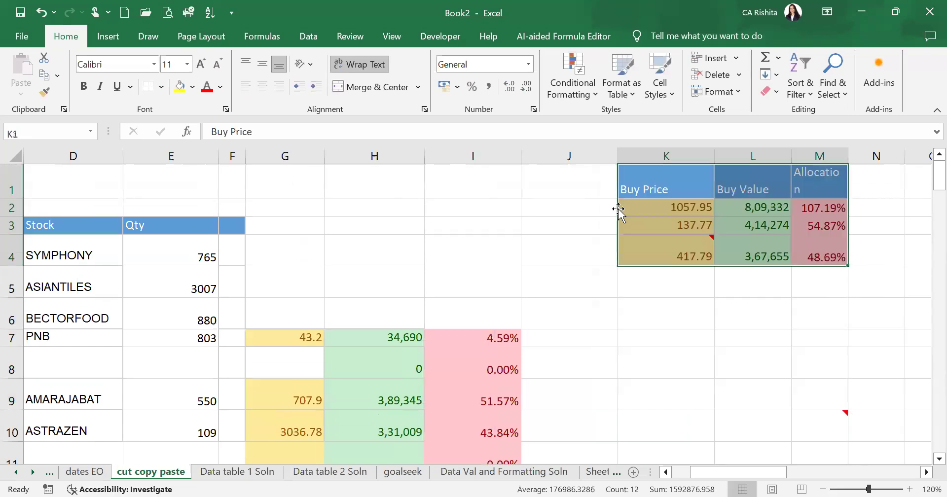
# - Move the table in K1:M4 with its headers so that it starts at I1
pyautogui.moveTo(618, 209); pyautogui.dragTo(615, 216)
pyautogui.moveTo(496, 216); pyautogui.dragTo(494, 212)
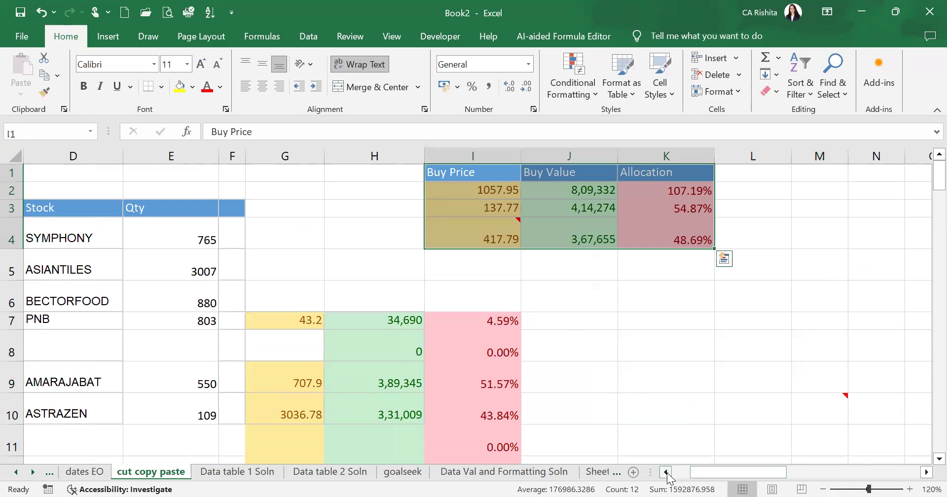
pyautogui.click(665, 472)
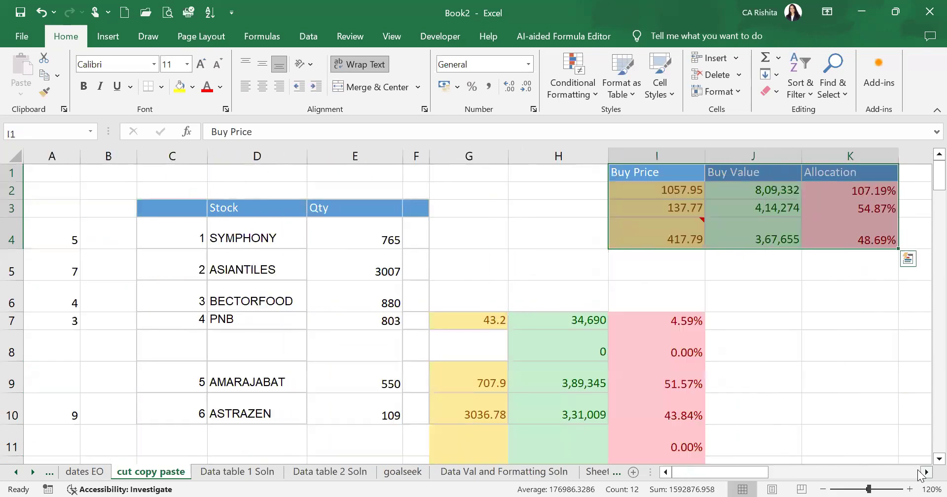
pyautogui.click(926, 472)
# - Inspect the Buy Value formulas in J2, J3 and J4 against the Buy Price and Qty cells they reference
pyautogui.doubleClick(719, 189)
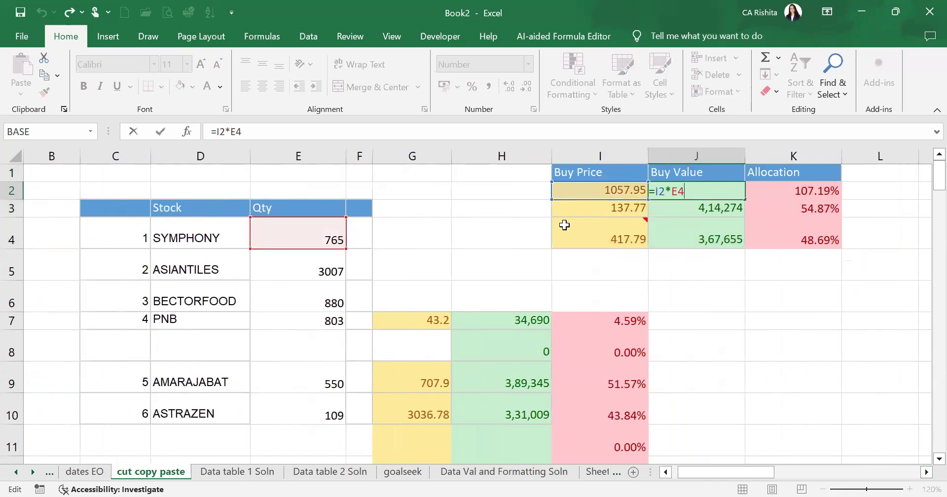
pyautogui.click(694, 209)
pyautogui.doubleClick(695, 208)
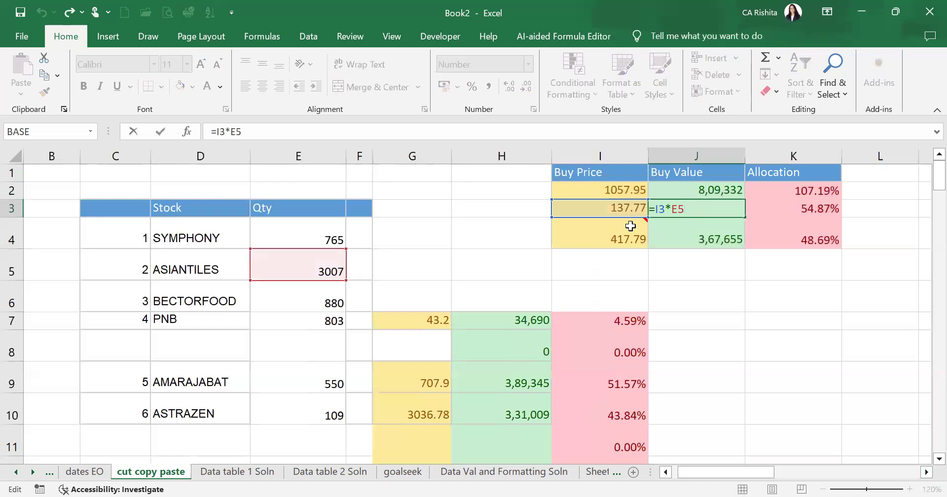
pyautogui.press('Return')
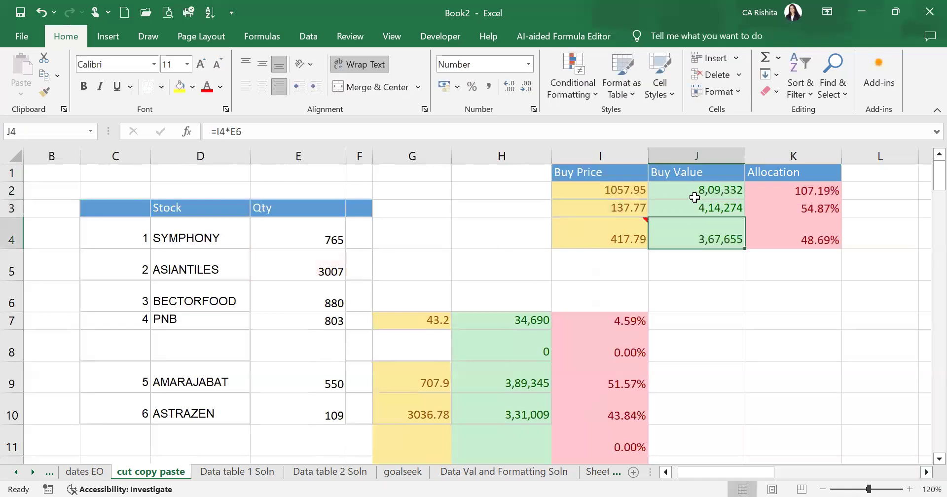
pyautogui.doubleClick(693, 232)
pyautogui.press('Return')
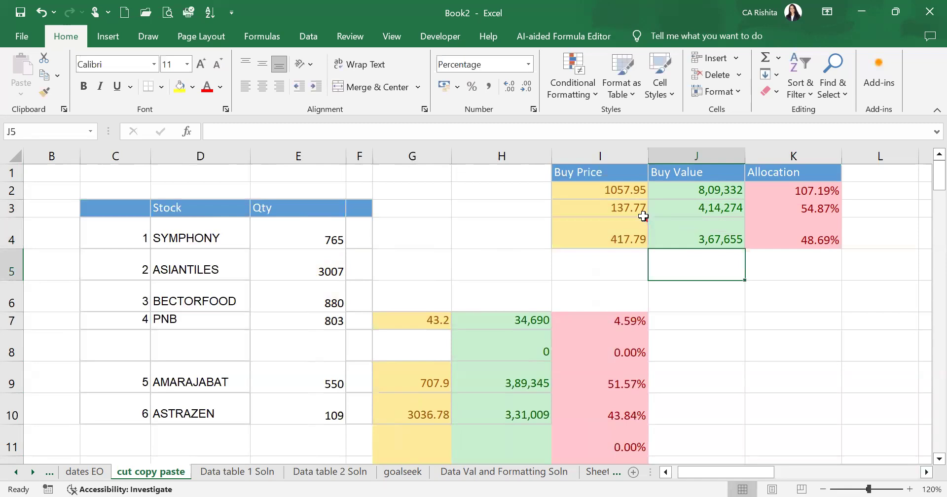
# - Inspect the Allocation formulas in K2 and K3 and trace their absolute reference to the total in H13
pyautogui.doubleClick(801, 191)
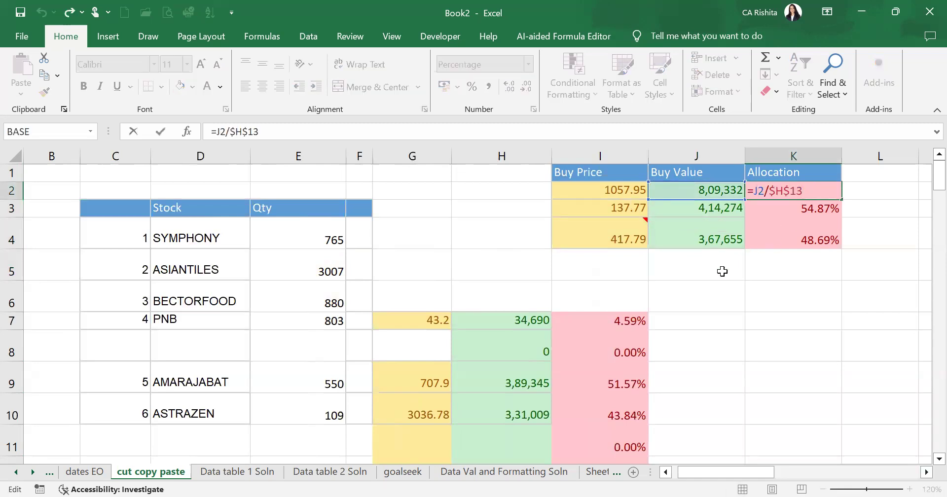
pyautogui.scroll(-3, 721, 271)
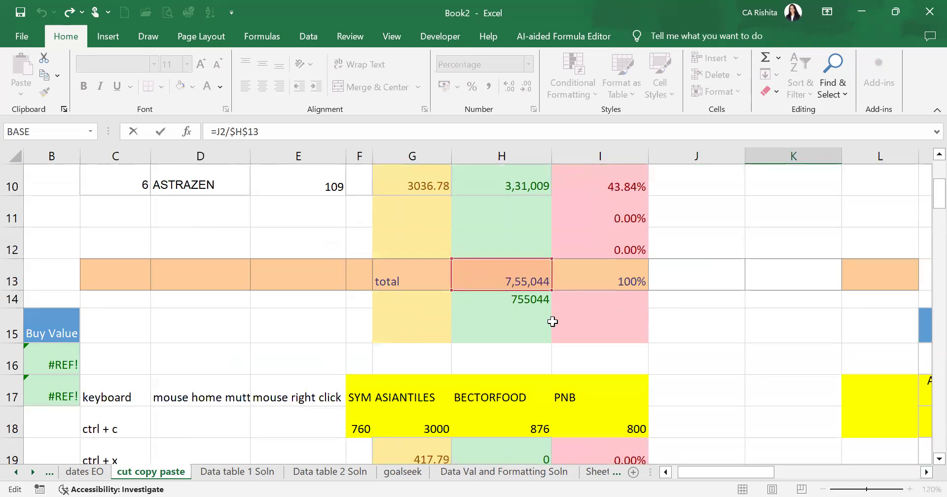
pyautogui.scroll(3, 552, 329)
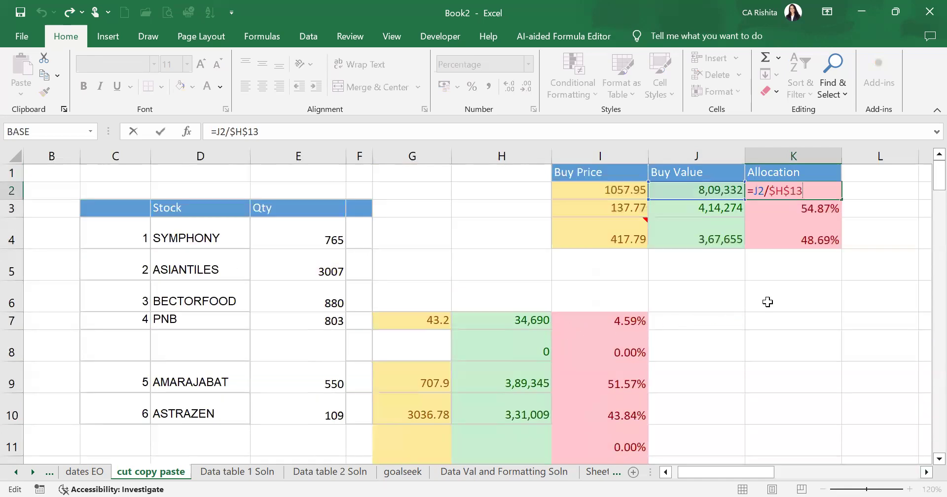
pyautogui.press('Return')
pyautogui.doubleClick(803, 208)
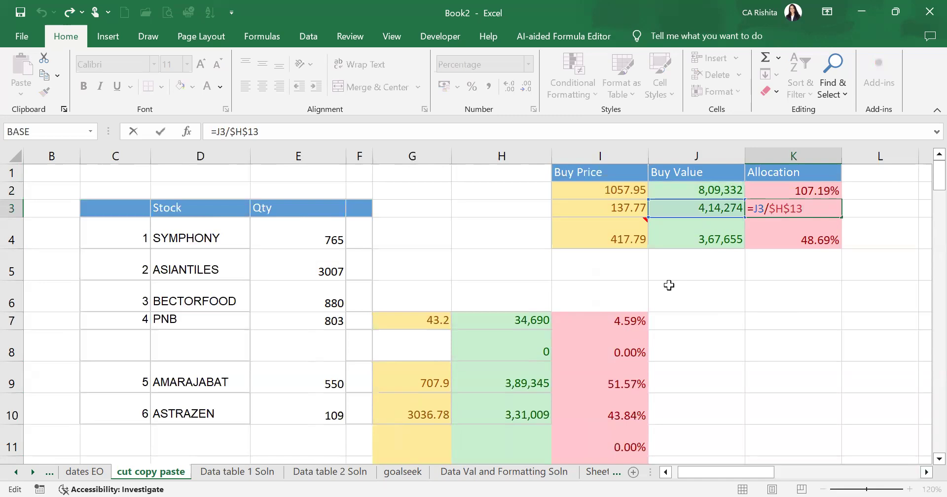
pyautogui.scroll(-3, 668, 285)
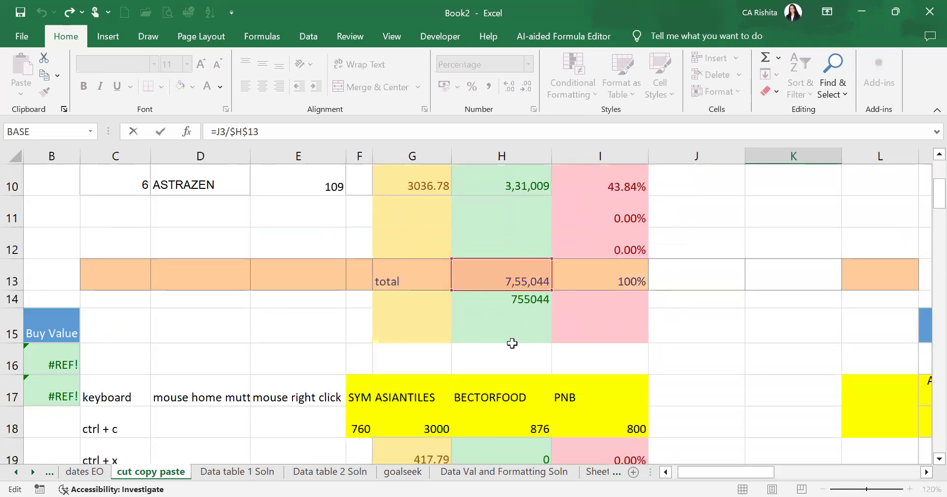
pyautogui.scroll(3, 512, 343)
pyautogui.press('Return')
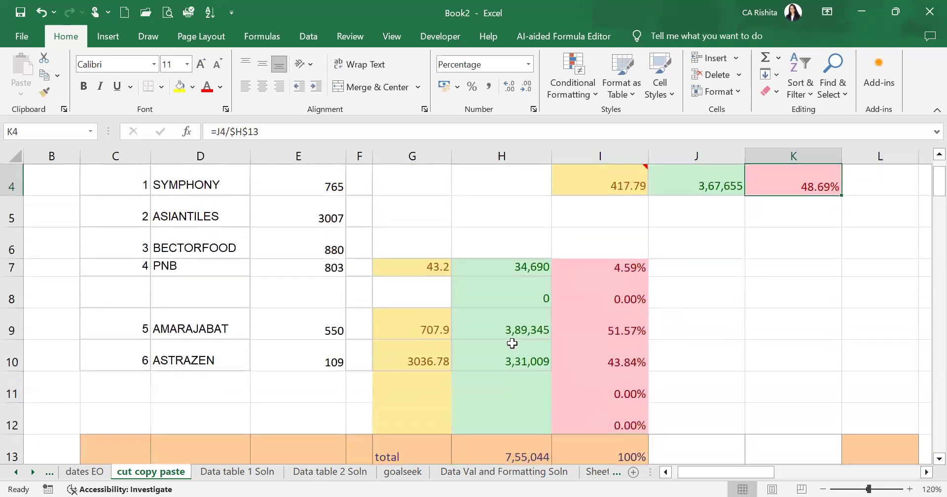
# - Examine the SUM formula of the total in H13 and the range it covers relative to the moved Buy Value cells
pyautogui.click(820, 191)
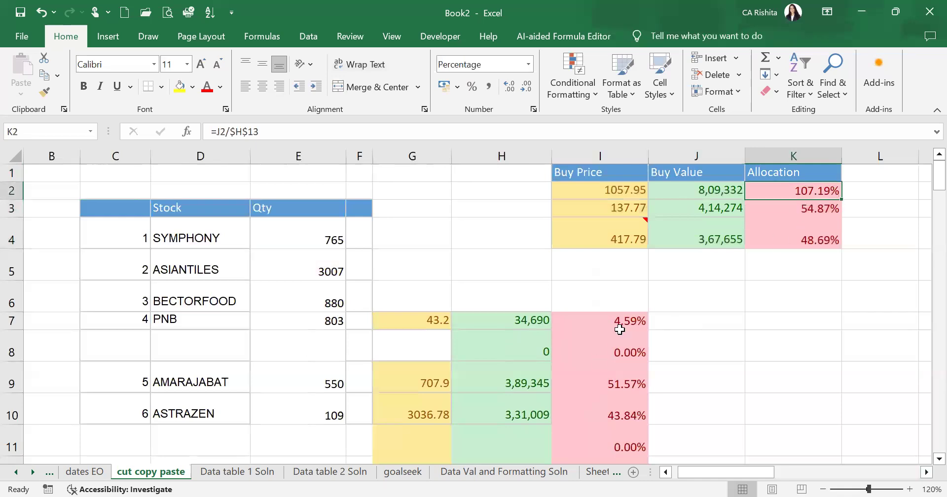
pyautogui.scroll(-1, 615, 395)
pyautogui.scroll(-2, 615, 394)
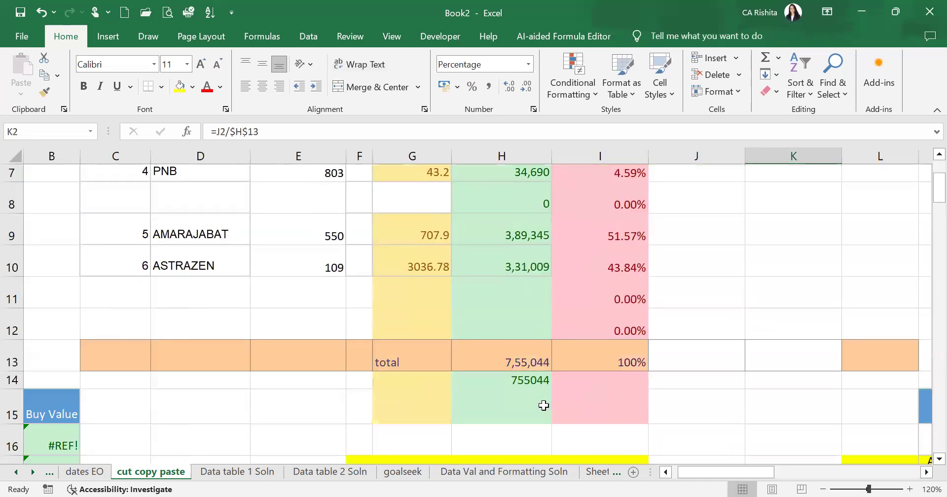
pyautogui.doubleClick(523, 363)
pyautogui.scroll(2, 523, 363)
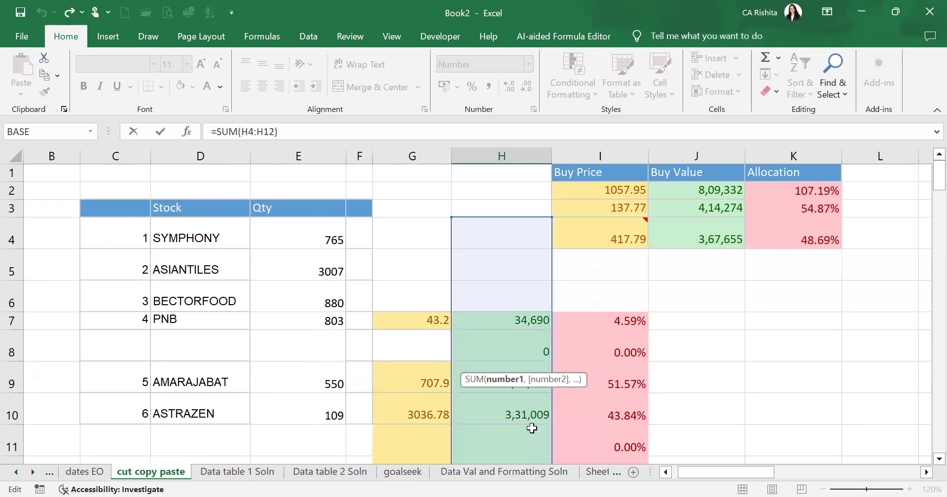
pyautogui.scroll(-3, 530, 427)
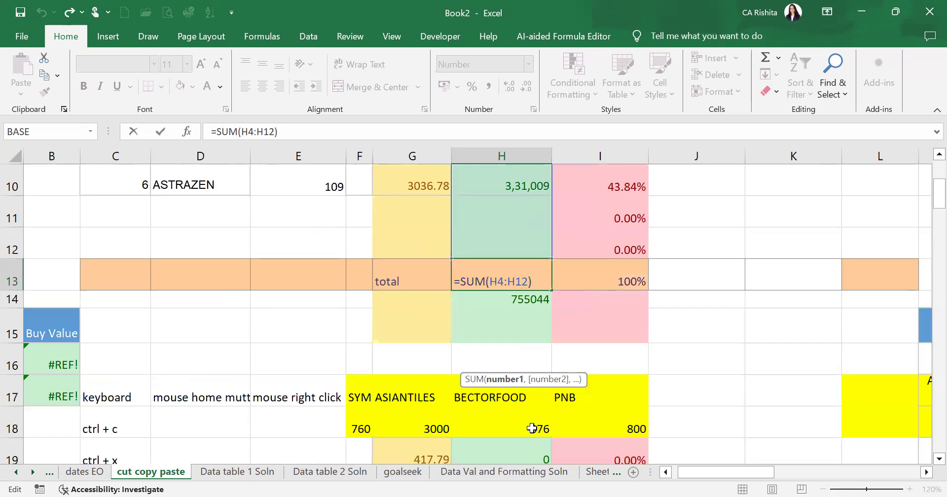
pyautogui.press('Return')
pyautogui.scroll(3, 532, 428)
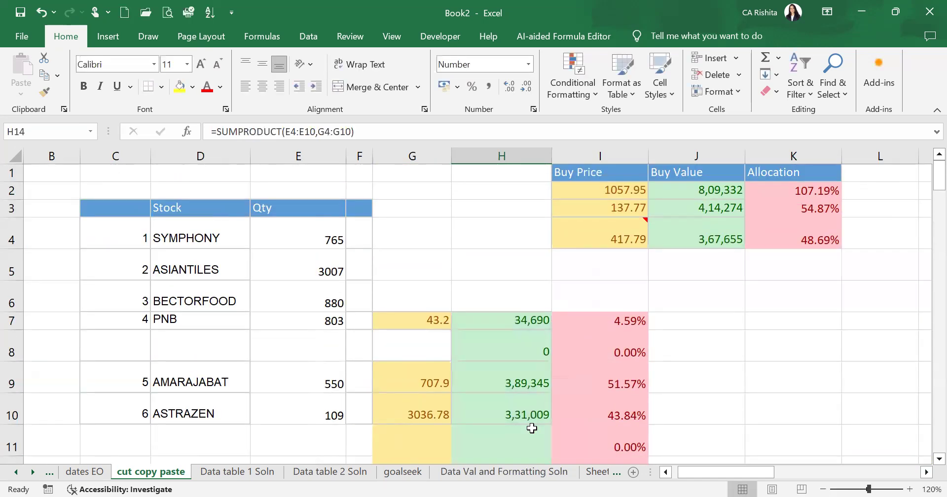
# - Undo the table moves and the cut-paste so that the Buy Price, Buy Value and Allocation columns return to G3:I6
pyautogui.hotkey('ctrl', 'z')
pyautogui.hotkey('ctrl', 'z')
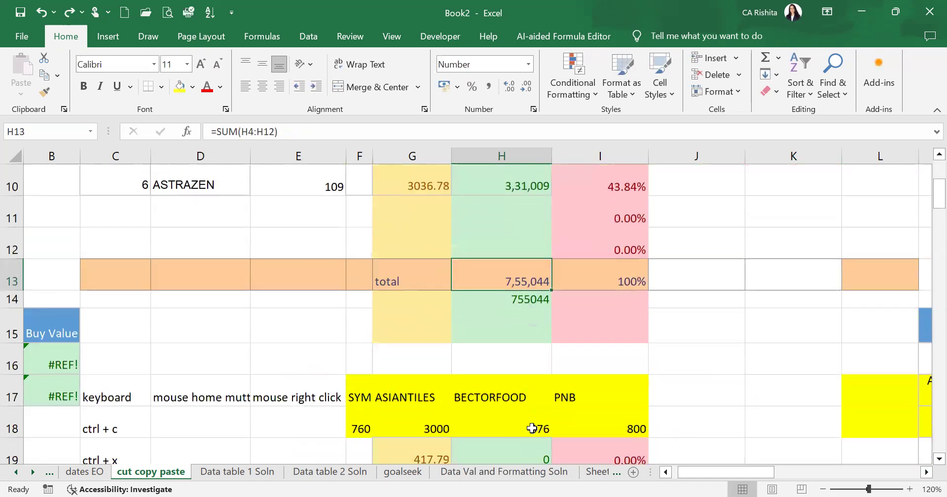
pyautogui.press('Up')
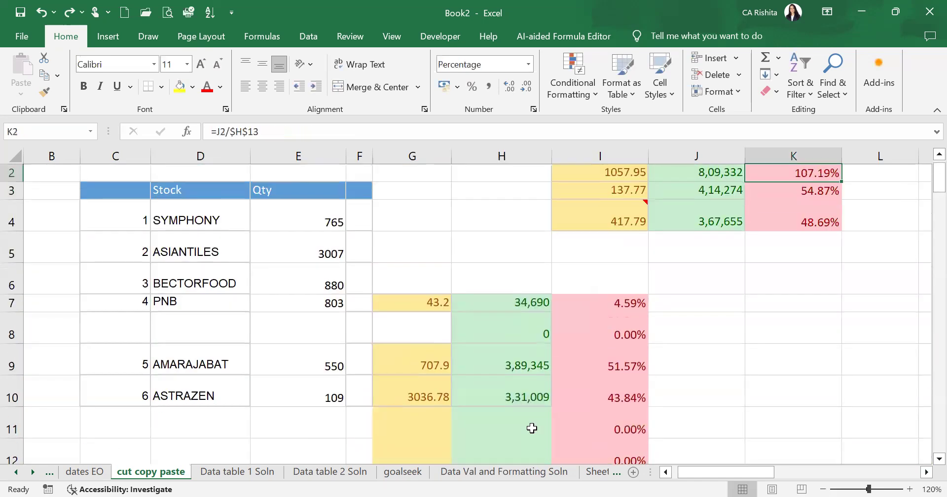
pyautogui.press('Left')
pyautogui.press('Down')
pyautogui.press('Up')
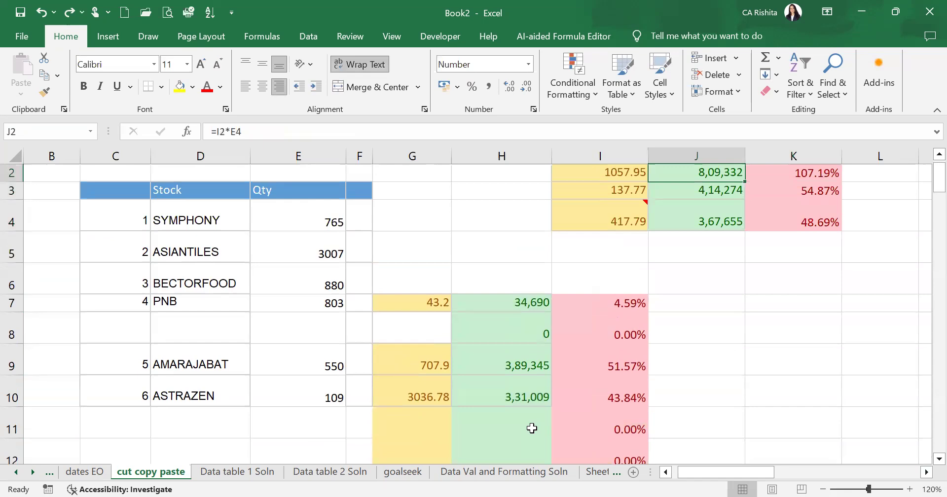
pyautogui.hotkey('ctrl', 'z')
pyautogui.hotkey('ctrl', 'z')
pyautogui.hotkey('ctrl', 'z')
pyautogui.hotkey('ctrl', 'z')
pyautogui.hotkey('ctrl', 'z')
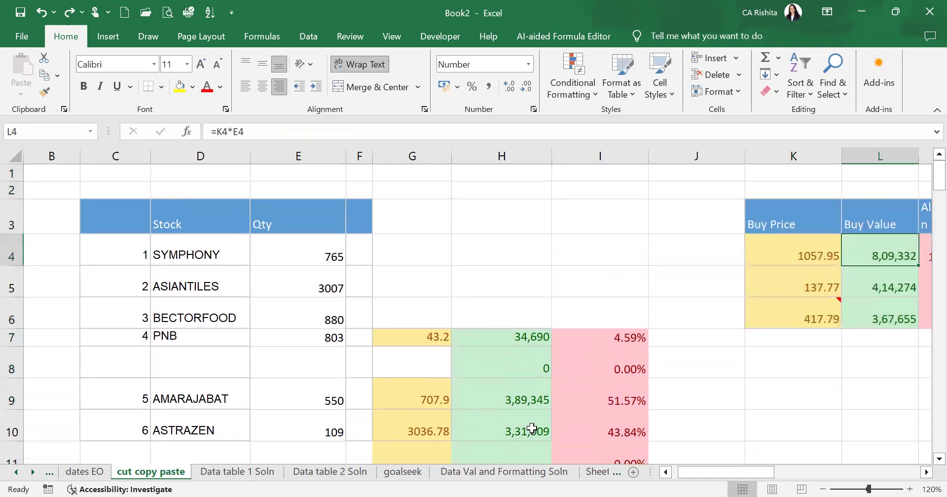
pyautogui.hotkey('ctrl', 'z')
# - Inspect the range of the SUM formula in H13 against the restored Buy Value column, leaving the formula as it is
pyautogui.scroll(-3, 531, 422)
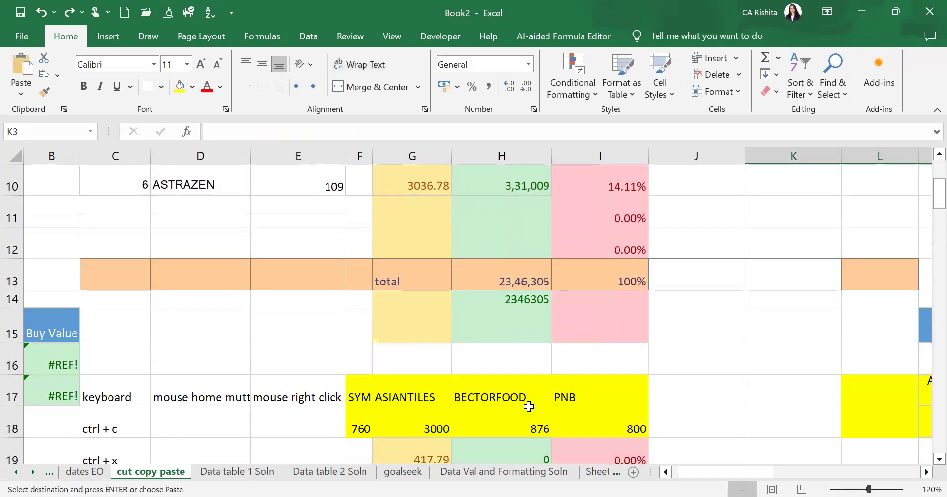
pyautogui.click(501, 273)
pyautogui.doubleClick(501, 274)
pyautogui.scroll(3, 500, 273)
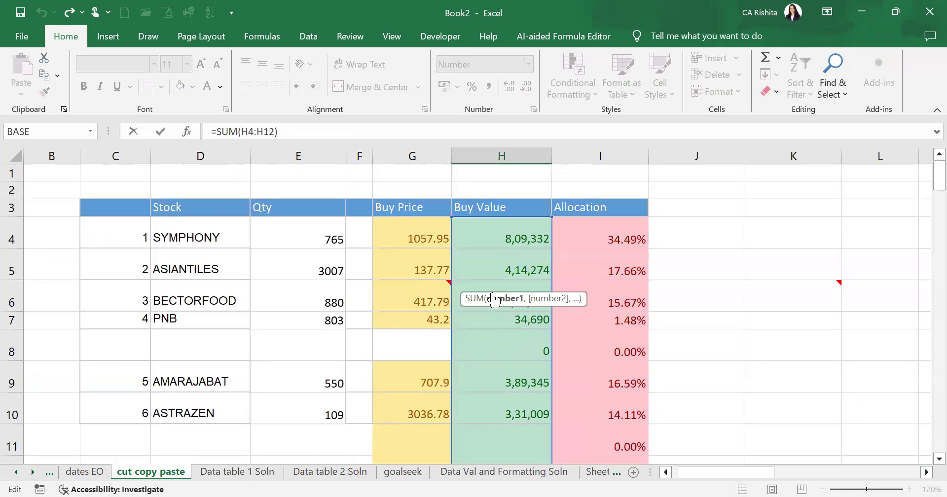
pyautogui.scroll(-3, 511, 392)
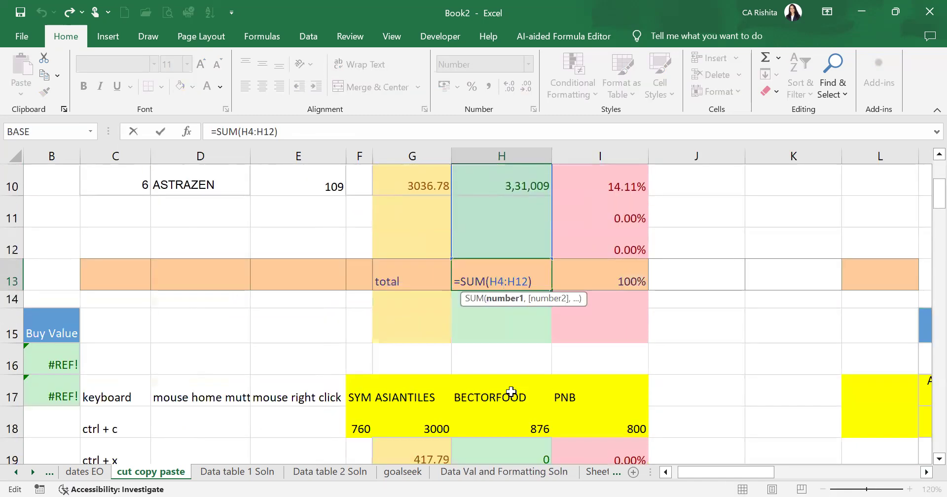
pyautogui.press('Escape')
# - Replace the total formula in H13 with individual cell references, =H10+H9+H7+H6+H5+H4
pyautogui.write('=')
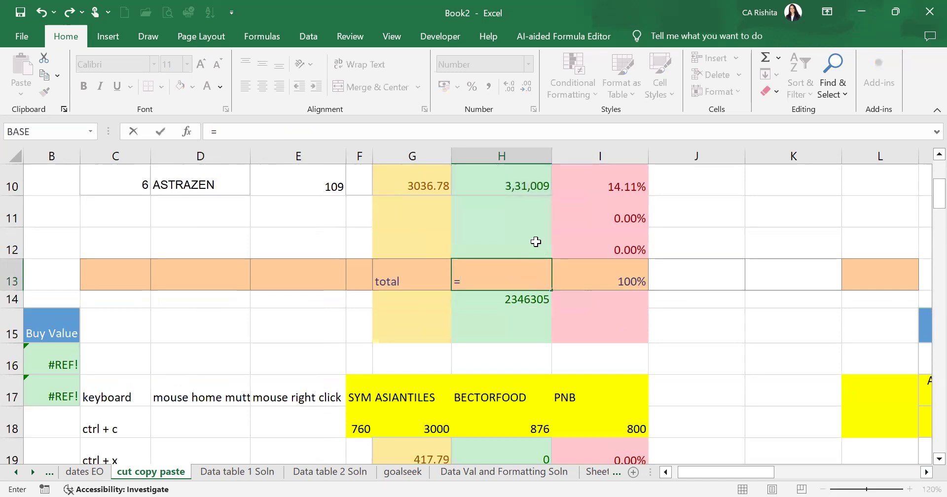
pyautogui.scroll(2, 528, 251)
pyautogui.scroll(1, 522, 365)
pyautogui.click(523, 413)
pyautogui.write('+')
pyautogui.click(524, 374)
pyautogui.write('+')
pyautogui.click(523, 318)
pyautogui.write('+')
pyautogui.click(522, 299)
pyautogui.write('+')
pyautogui.click(521, 270)
pyautogui.write('+')
pyautogui.click(526, 239)
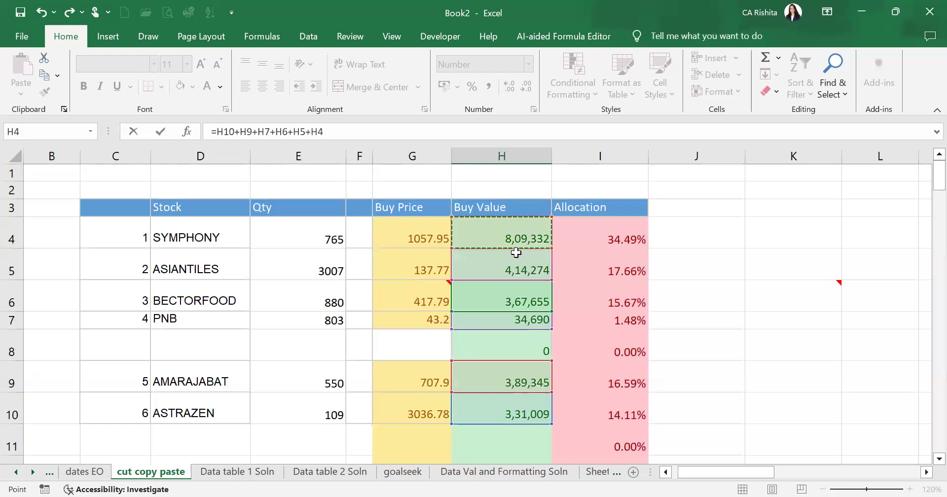
pyautogui.scroll(-2, 517, 263)
pyautogui.press('Return')
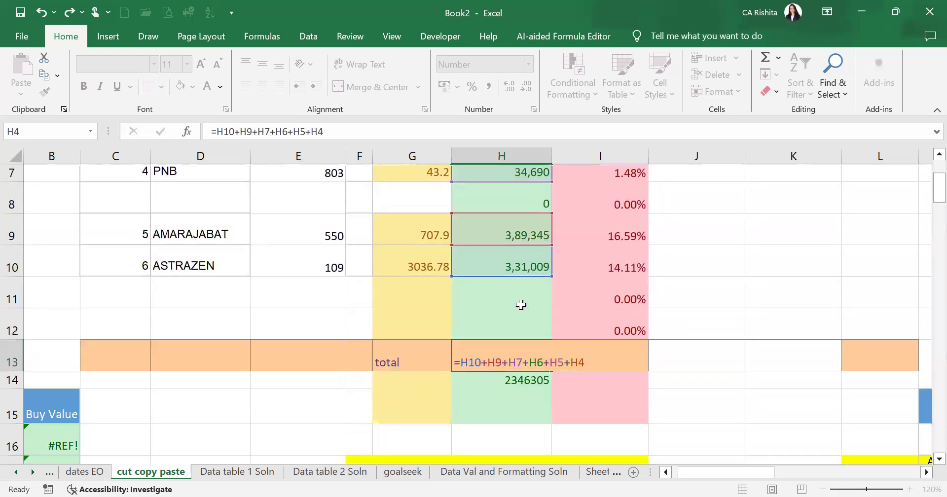
# - Review which Buy Value cells the new addition formula in H13 references
pyautogui.doubleClick(526, 360)
pyautogui.scroll(2, 528, 360)
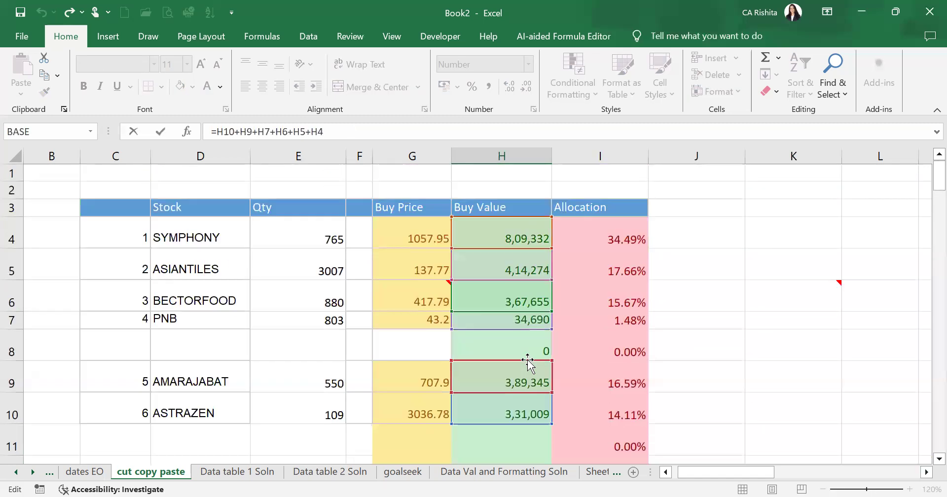
pyautogui.scroll(-3, 527, 362)
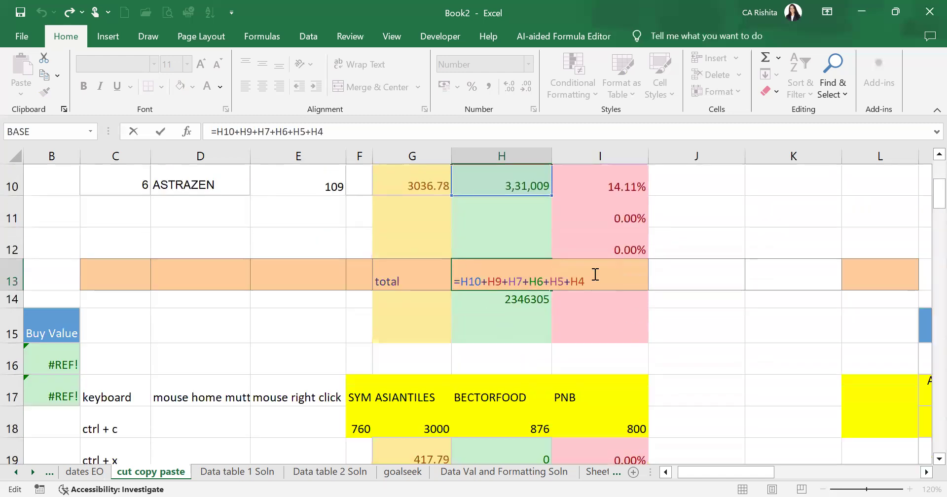
pyautogui.press('Return')
pyautogui.scroll(3, 522, 303)
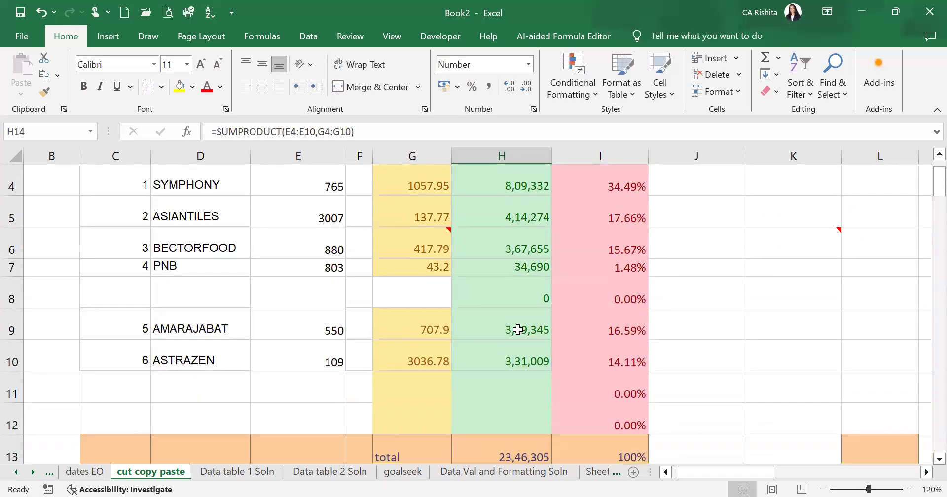
# - Move G3:I6 with its headers so that the block starts at I2
pyautogui.moveTo(439, 209); pyautogui.dragTo(571, 287)
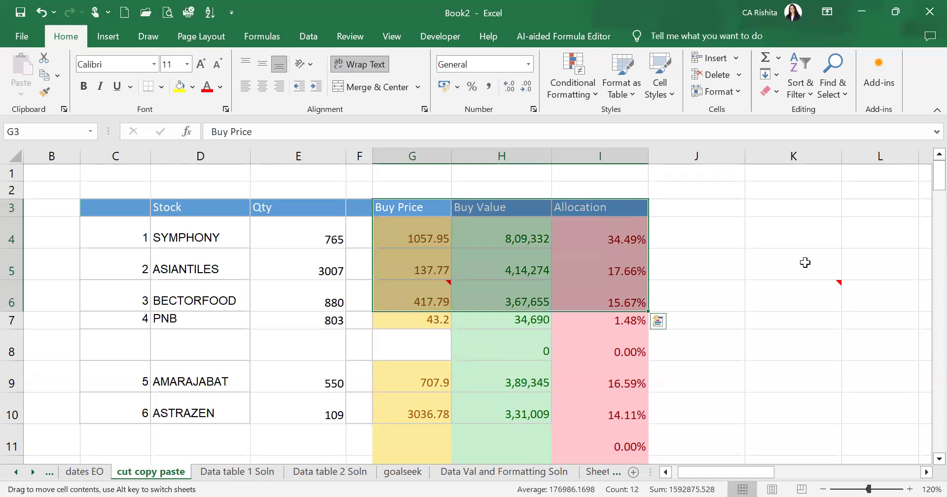
pyautogui.moveTo(805, 263); pyautogui.dragTo(848, 289)
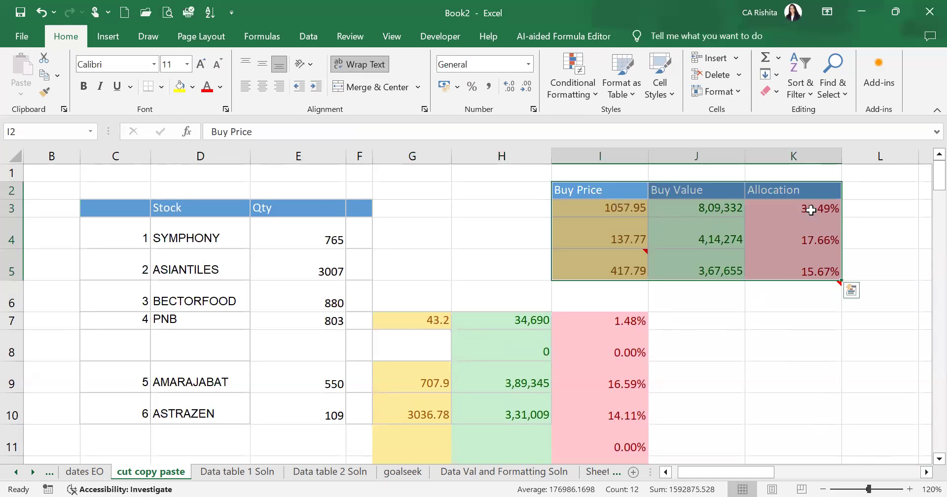
pyautogui.scroll(-2, 590, 331)
pyautogui.scroll(2, 589, 332)
# - Check the Allocation formula in K3 of the moved block and the totals in row 13
pyautogui.click(776, 207)
pyautogui.doubleClick(778, 207)
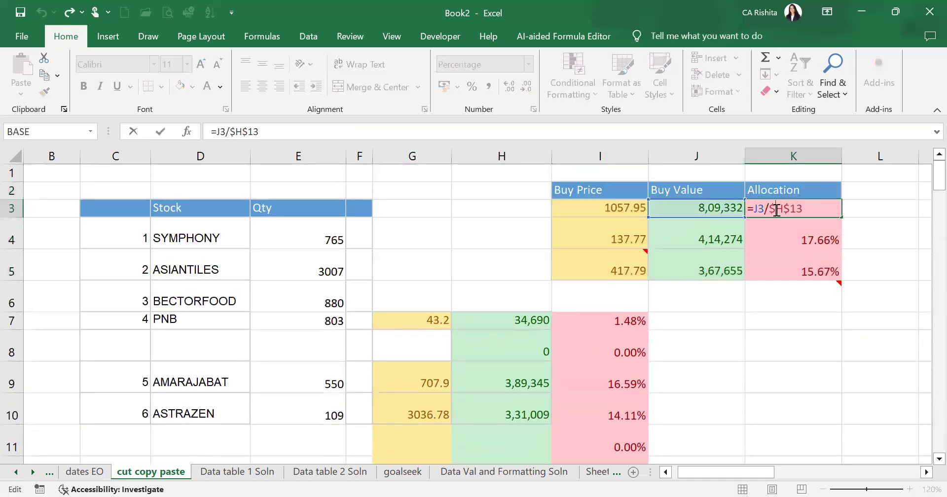
pyautogui.scroll(-3, 543, 374)
pyautogui.press('Return')
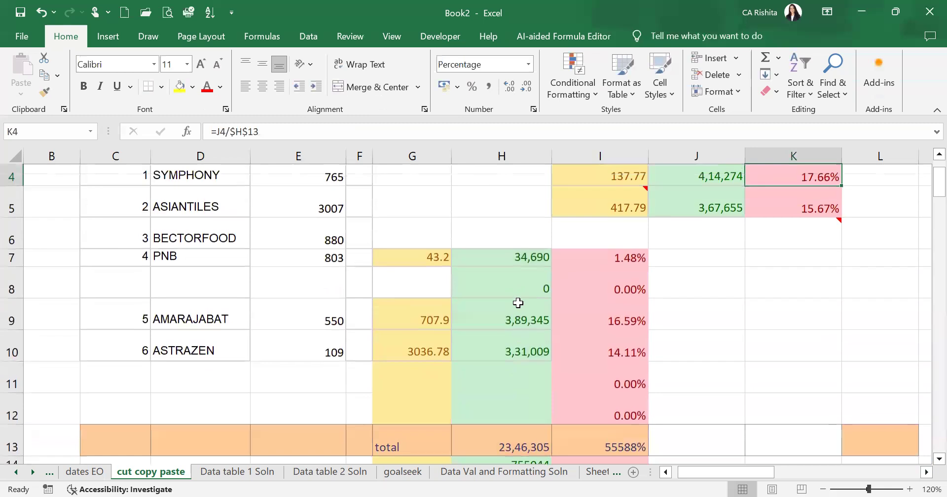
pyautogui.scroll(-3, 527, 365)
pyautogui.scroll(2, 513, 311)
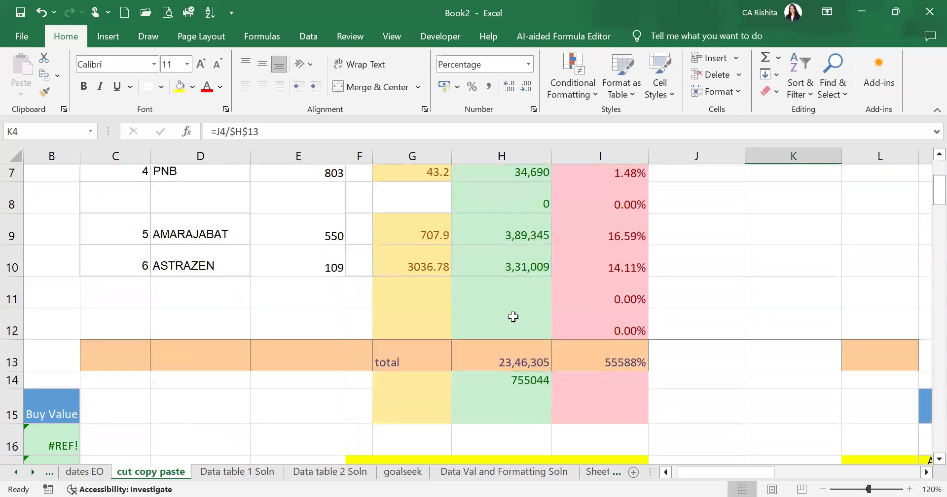
# - Inspect which Buy Value cells the total formula in H13 references after the block was moved
pyautogui.click(522, 363)
pyautogui.doubleClick(521, 363)
pyautogui.scroll(2, 517, 365)
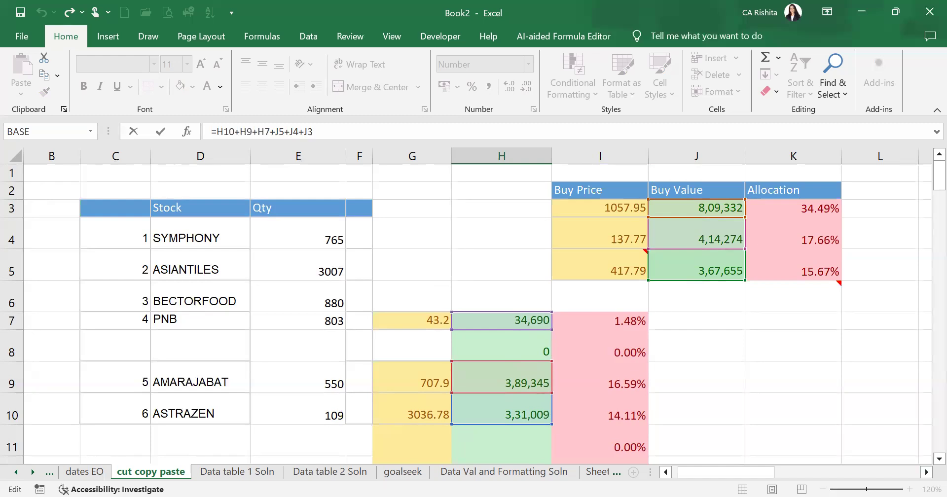
pyautogui.press('Return')
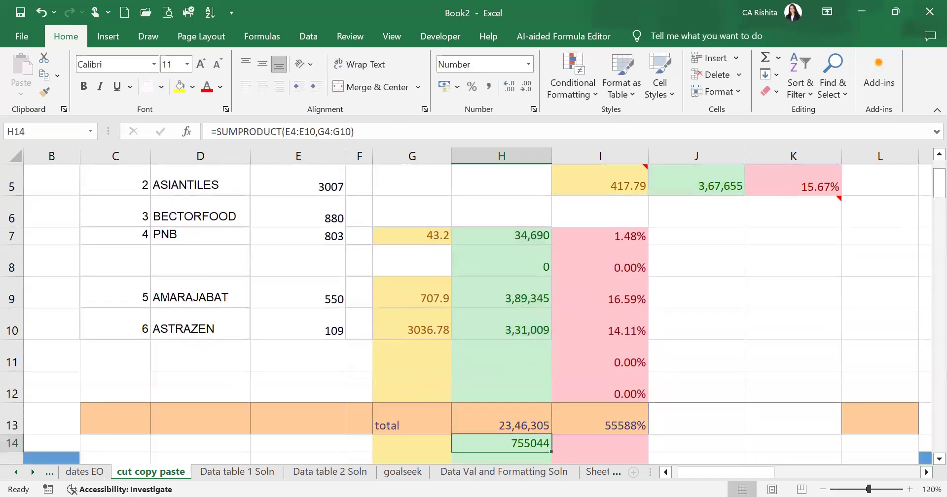
pyautogui.scroll(2, 670, 234)
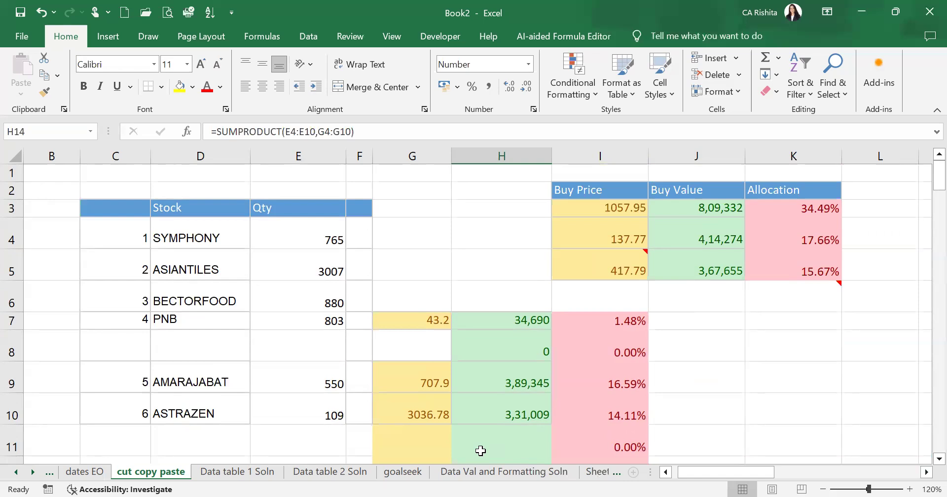
# - Copy the Buy Value and Allocation cells H9:I10 and paste them with their formulas at K9
pyautogui.scroll(-1, 511, 372)
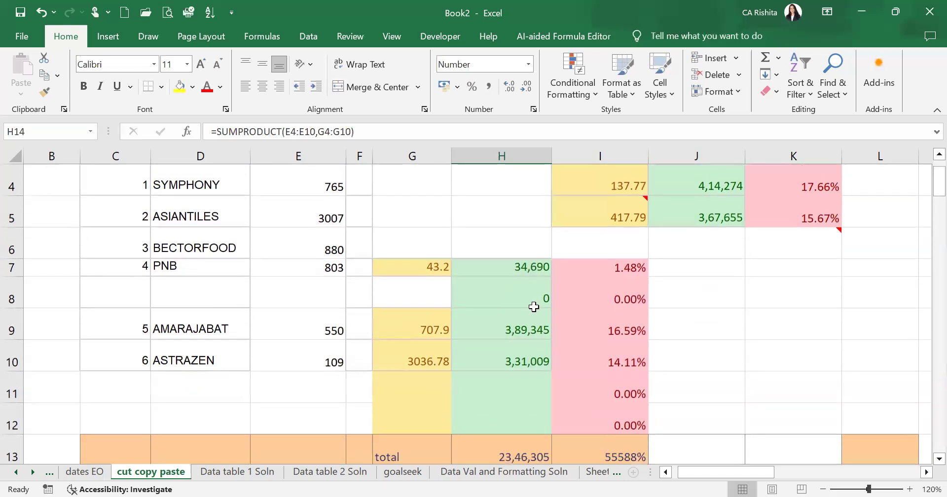
pyautogui.moveTo(534, 322); pyautogui.dragTo(614, 354)
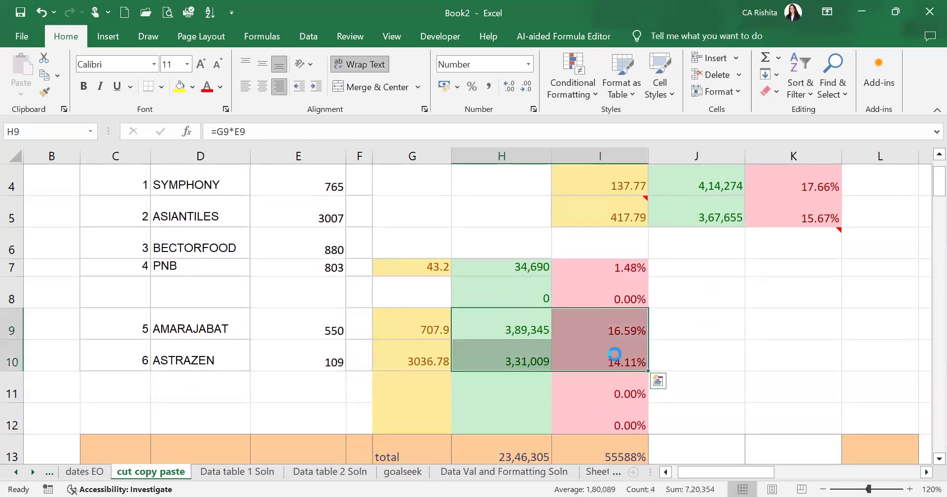
pyautogui.hotkey('ctrl', 'c')
pyautogui.click(925, 471)
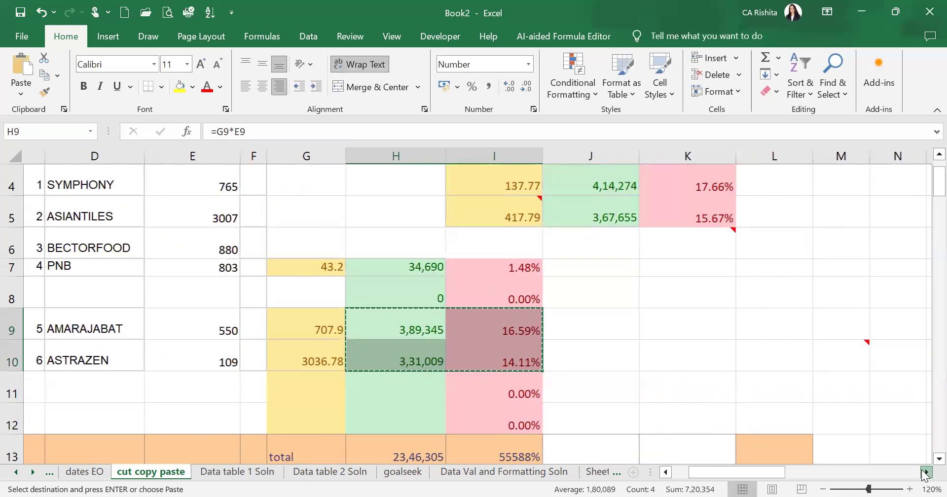
pyautogui.click(926, 472)
pyautogui.click(687, 326)
pyautogui.hotkey('ctrl', 'v')
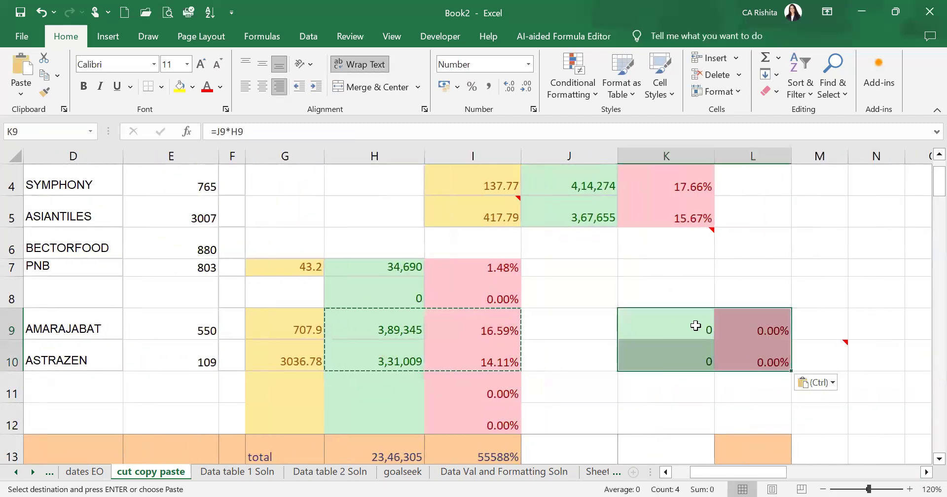
# - Inspect the cell references in the pasted formulas in K9 and L9
pyautogui.doubleClick(686, 328)
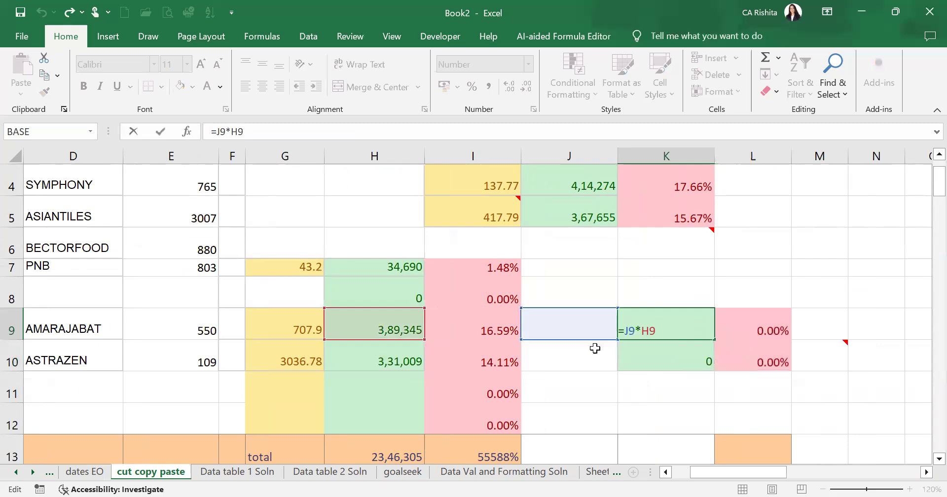
pyautogui.press('Return')
pyautogui.click(744, 321)
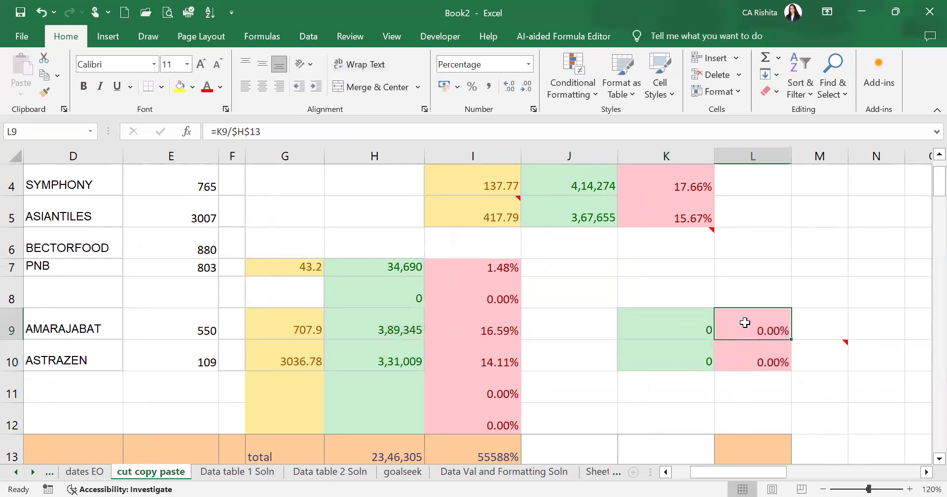
pyautogui.doubleClick(746, 323)
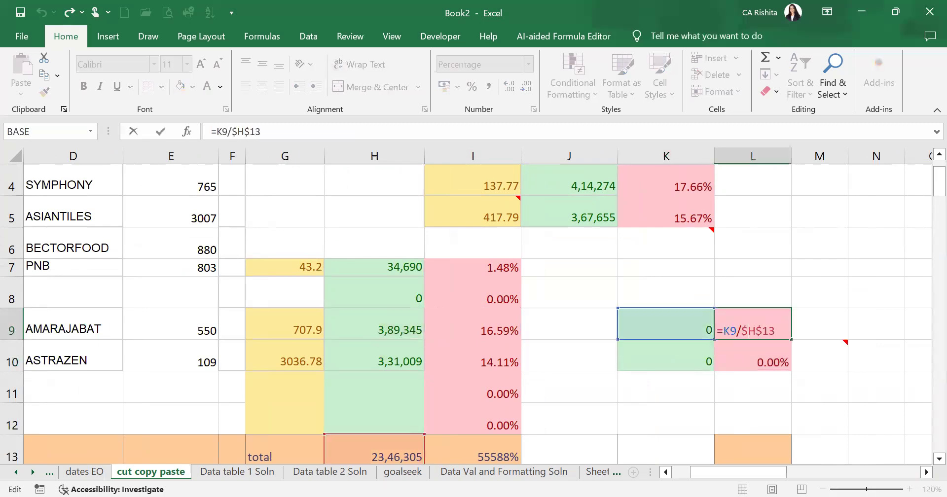
pyautogui.press('Return')
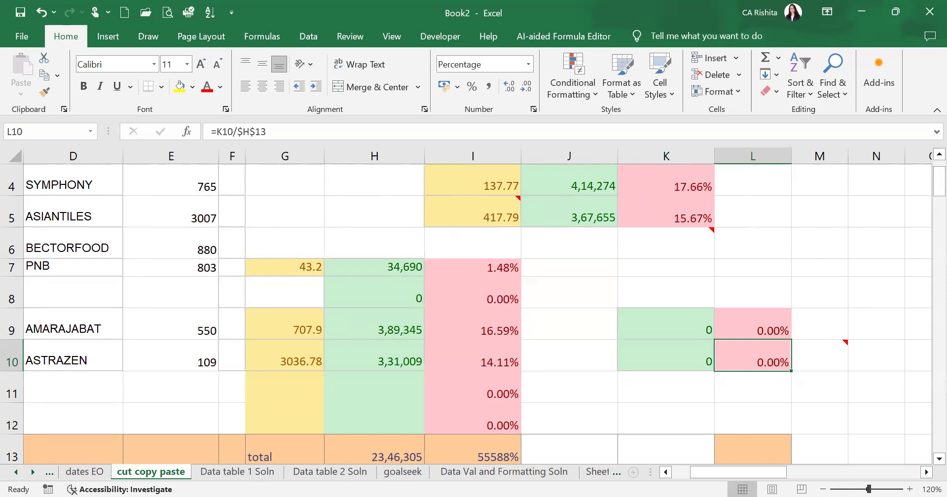
# - Inspect the cell references of the moved Buy Value formula in J4
pyautogui.scroll(1, 617, 288)
pyautogui.doubleClick(585, 237)
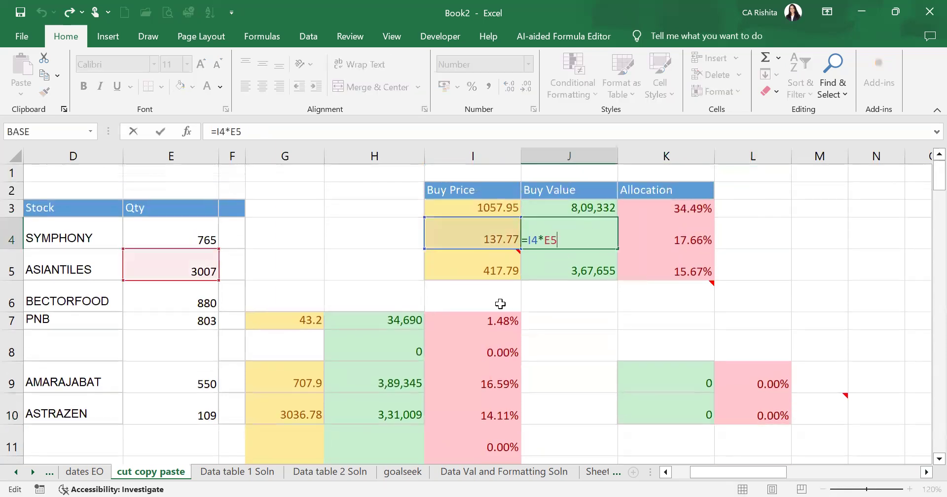
pyautogui.press('Return')
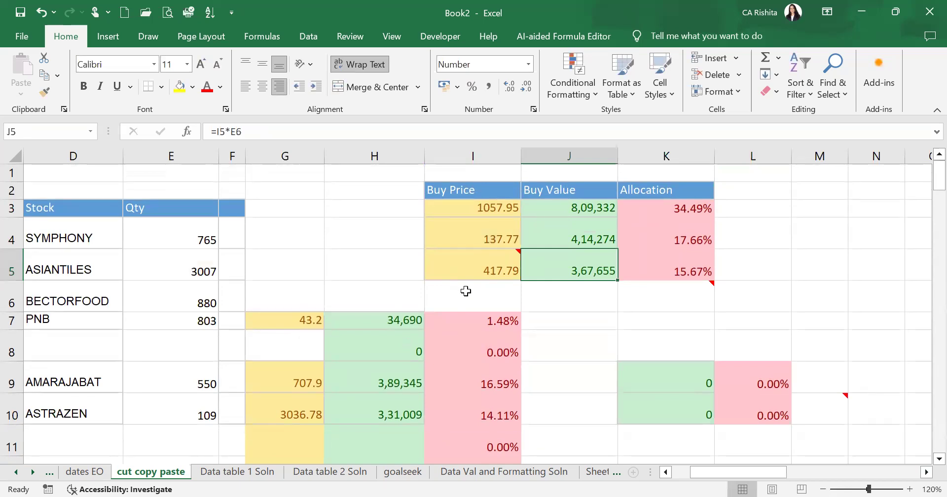
# - Link cell N6 to the first Buy Value with the formula =J3
pyautogui.scroll(-1, 816, 321)
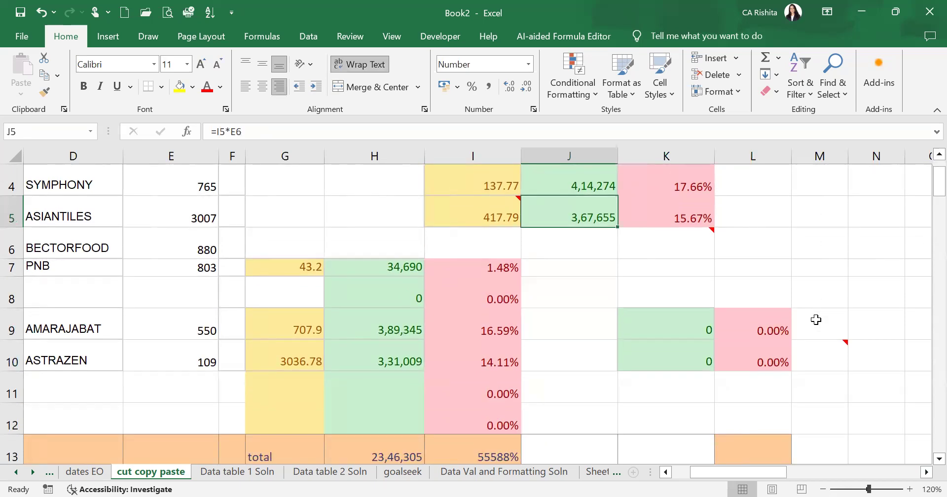
pyautogui.click(860, 247)
pyautogui.write('=')
pyautogui.scroll(1, 833, 266)
pyautogui.click(591, 211)
pyautogui.press('Return')
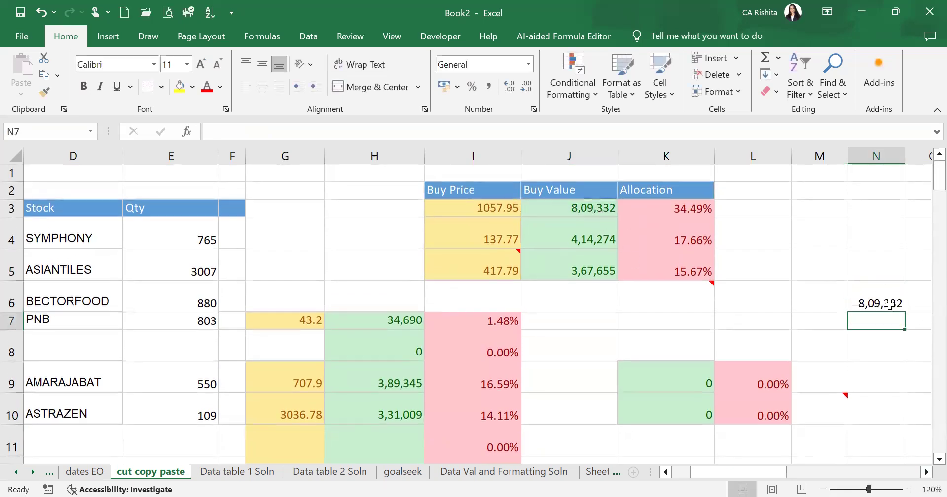
# - Overwrite the Buy Value in J3 with 8 to test the linked cell N6, and restore the formula in J3
pyautogui.click(596, 209)
pyautogui.write('8')
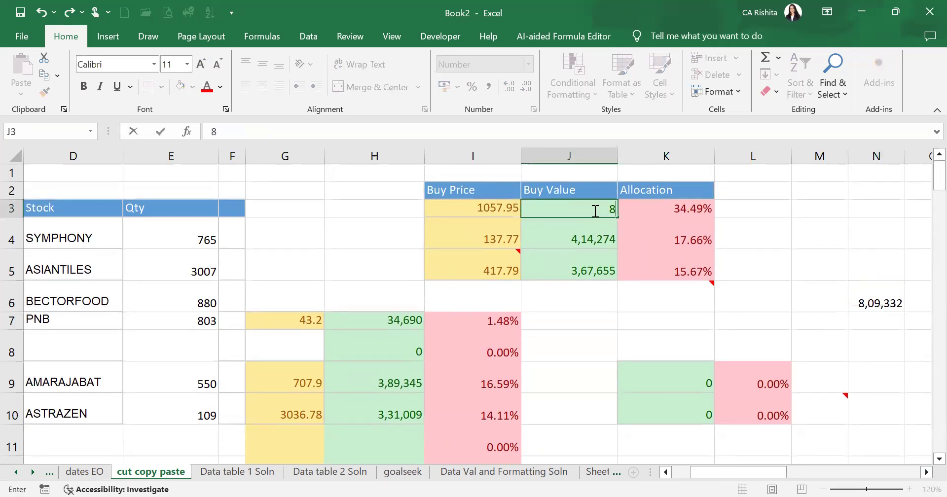
pyautogui.press('Return')
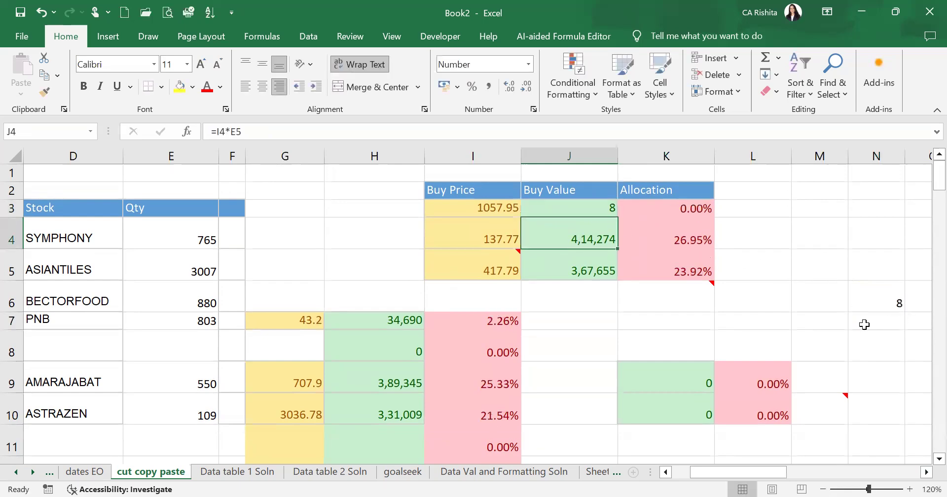
pyautogui.press('Up')
pyautogui.hotkey('ctrl', 'v')
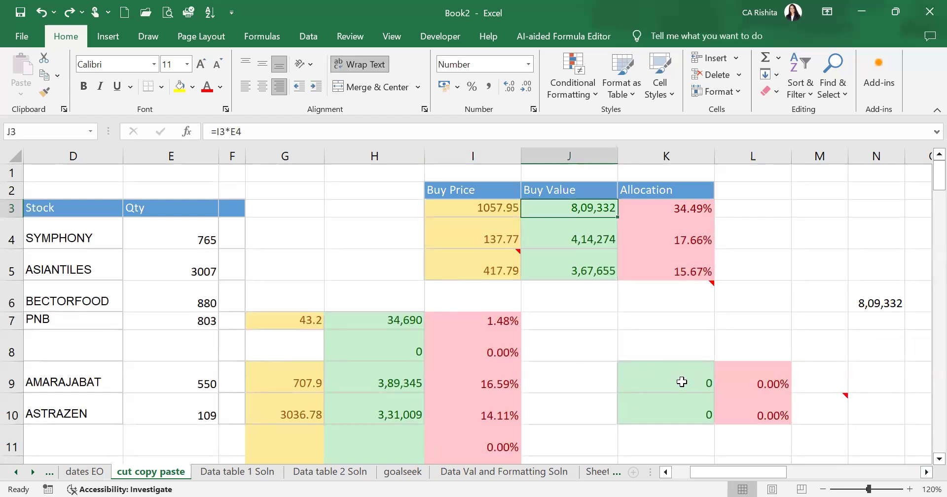
# - Undo the link in N6 and the formula paste in K9:L10
pyautogui.hotkey('ctrl', 'z')
pyautogui.hotkey('ctrl', 'z')
pyautogui.hotkey('ctrl', 'z')
pyautogui.hotkey('ctrl', 'z')
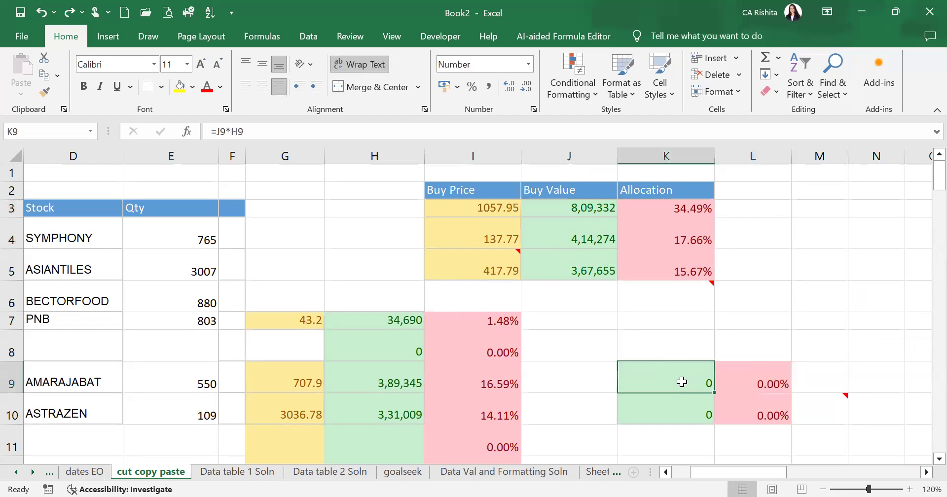
pyautogui.hotkey('ctrl', 'z')
# - Copy H9:I10 again and paste only the values at K9
pyautogui.moveTo(393, 376); pyautogui.dragTo(478, 422)
pyautogui.moveTo(422, 385); pyautogui.dragTo(450, 411)
pyautogui.click(654, 384)
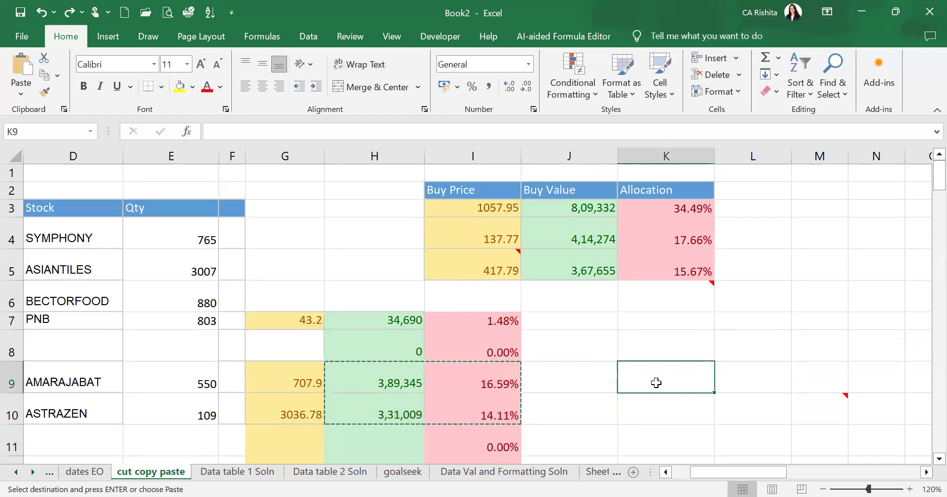
pyautogui.rightClick(660, 394)
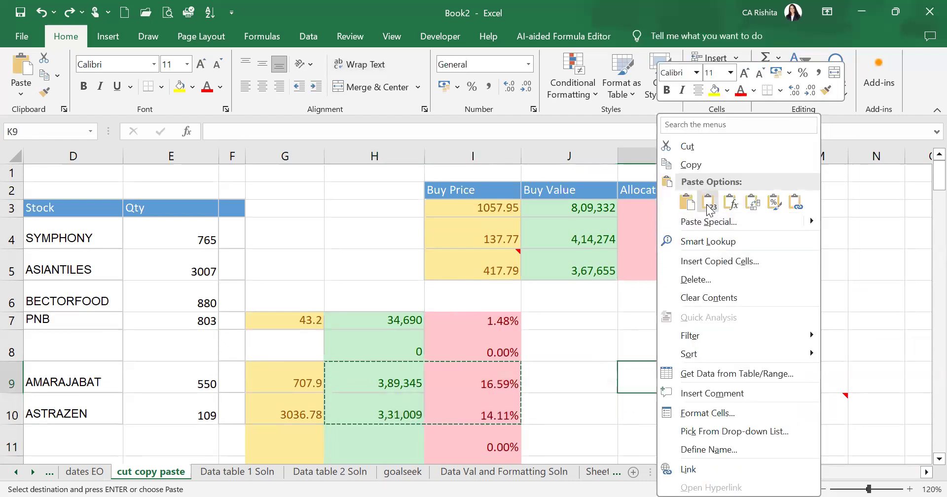
pyautogui.click(707, 203)
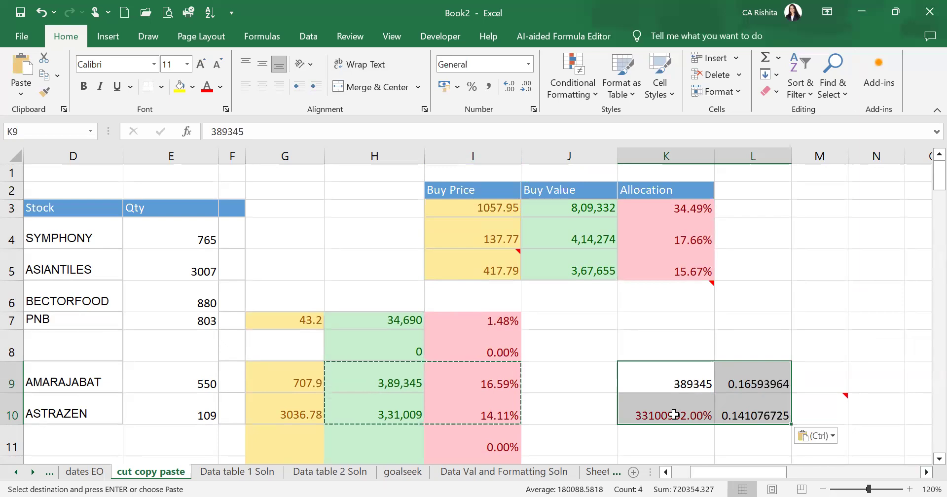
# - Check the number display of the pasted values in K10 and L9:L10
pyautogui.click(703, 419)
pyautogui.click(758, 386)
pyautogui.moveTo(761, 395); pyautogui.dragTo(762, 406)
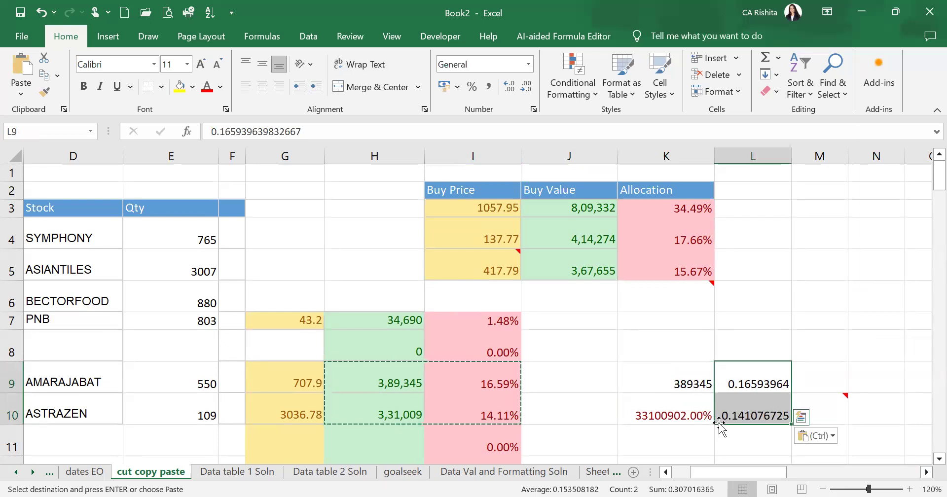
# - Paste the copied cells over K9:L10 with Paste Special, using Values and number formats
pyautogui.moveTo(678, 384); pyautogui.dragTo(727, 400)
pyautogui.rightClick(726, 399)
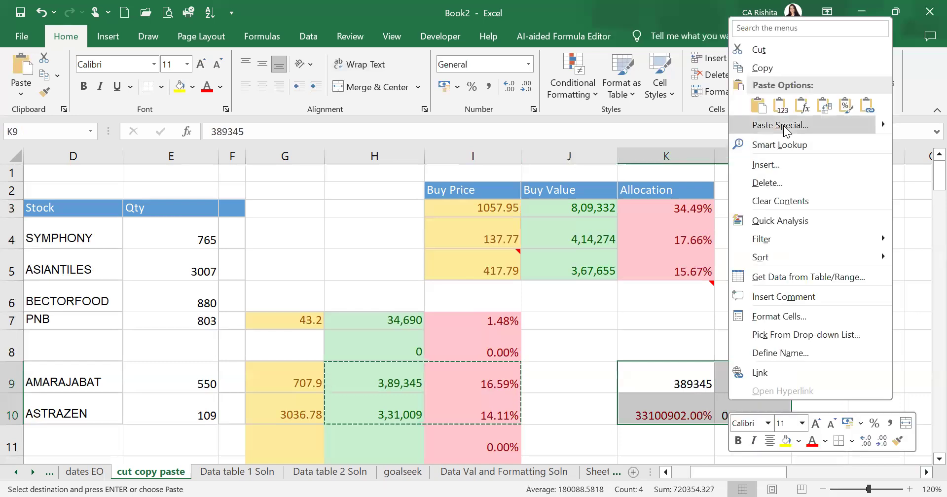
pyautogui.click(782, 126)
pyautogui.click(652, 96)
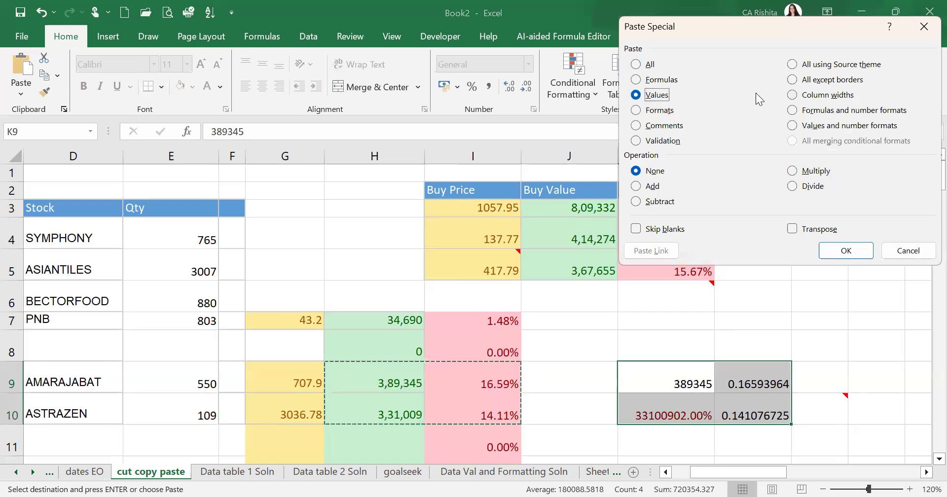
pyautogui.click(814, 128)
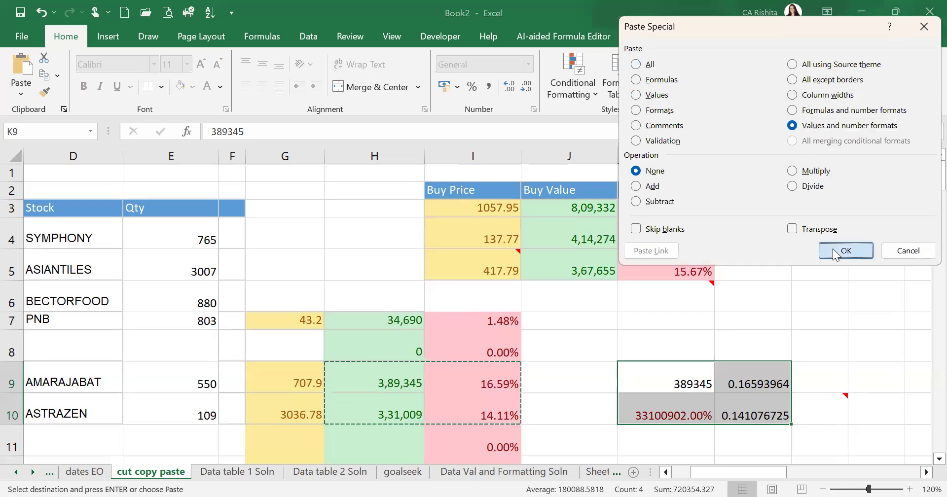
pyautogui.press('Return')
# - Compare the source cells H9:I10 with the pasted block and inspect the content of K9
pyautogui.moveTo(406, 387); pyautogui.dragTo(409, 413)
pyautogui.moveTo(474, 384); pyautogui.dragTo(474, 414)
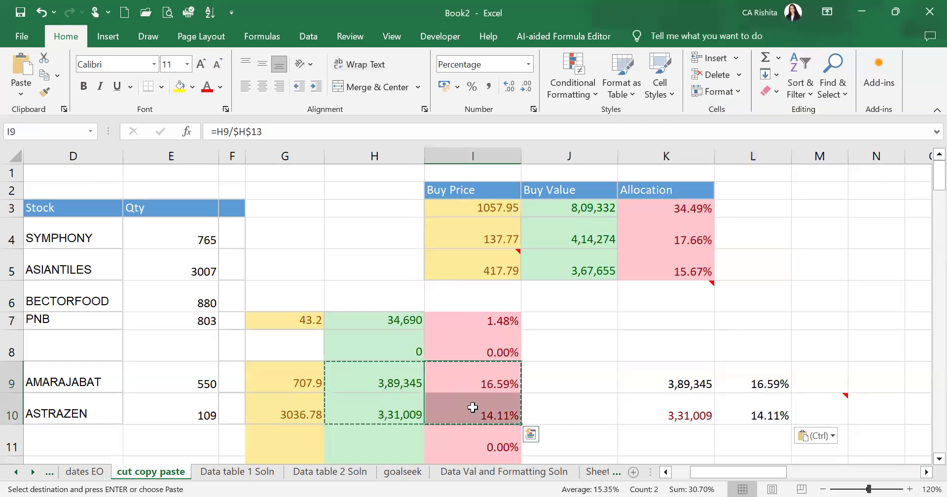
pyautogui.click(686, 380)
pyautogui.press('F2')
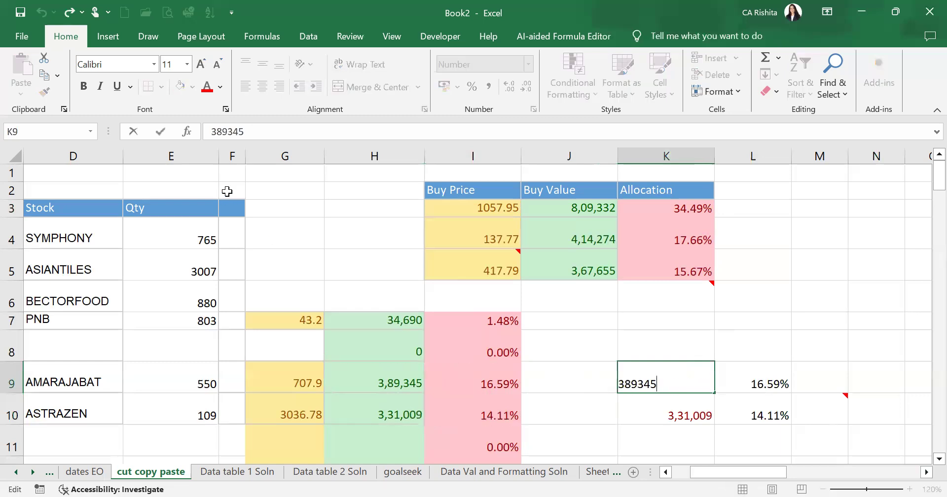
pyautogui.press('Return')
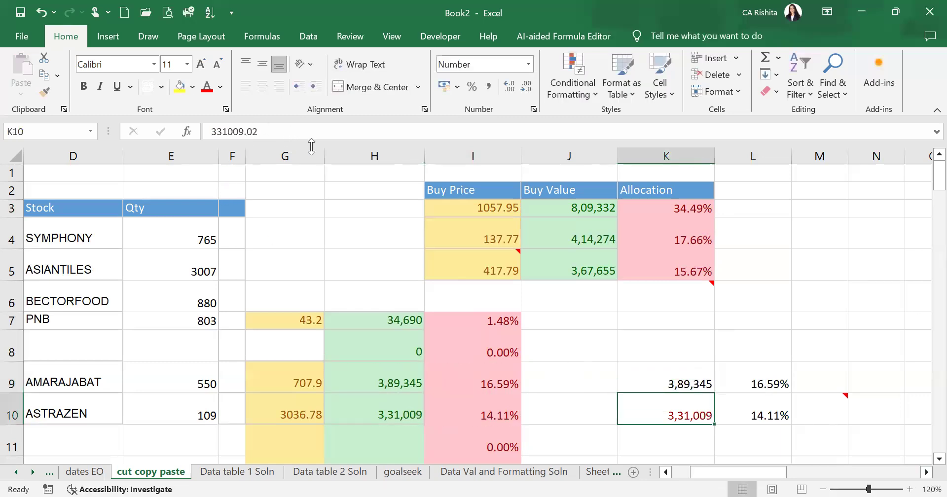
# - Overwrite the AMARAJABAT Buy Value in H9 with 1 and check whether the pasted K9 responds
pyautogui.click(362, 384)
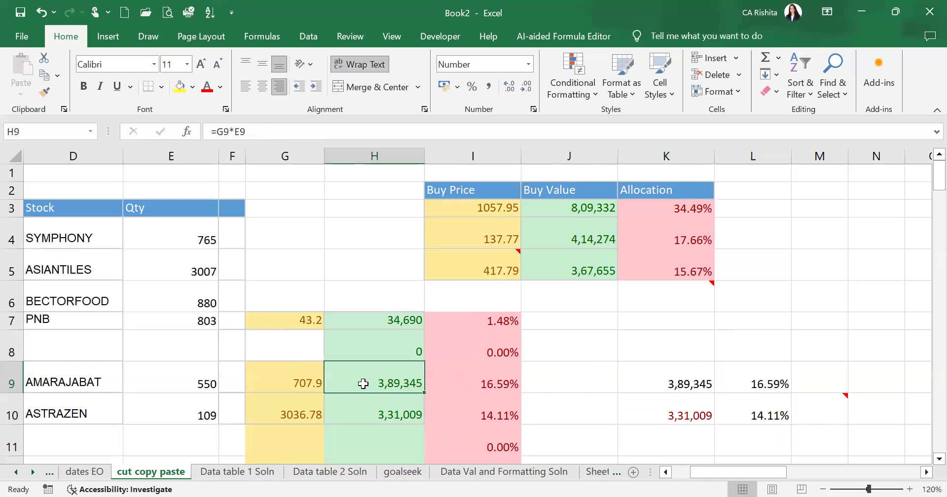
pyautogui.write('1')
pyautogui.press('Return')
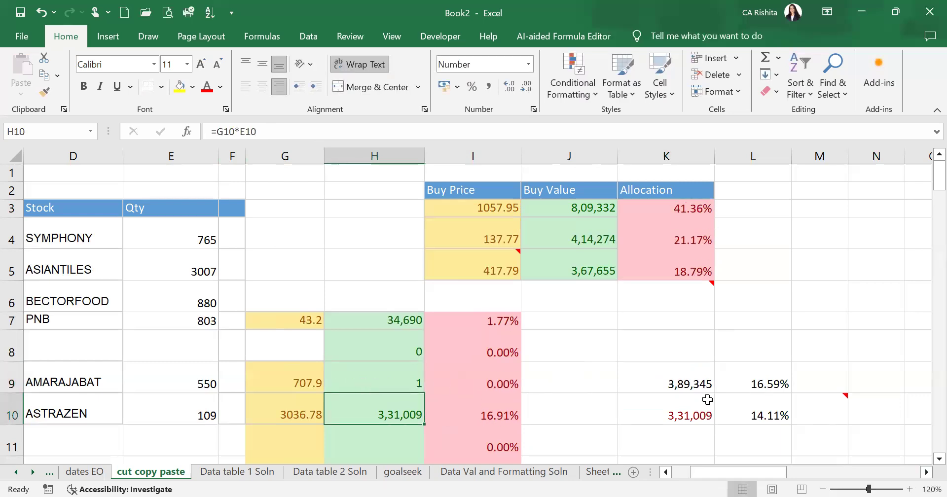
pyautogui.click(695, 387)
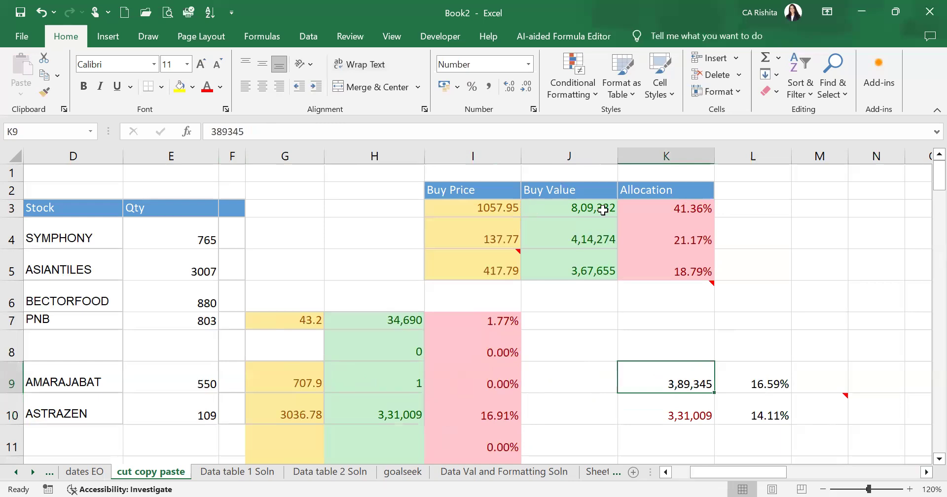
# - Undo the overwrite of H9, try clearing the cell instead, and undo that as well
pyautogui.hotkey('ctrl', 'z')
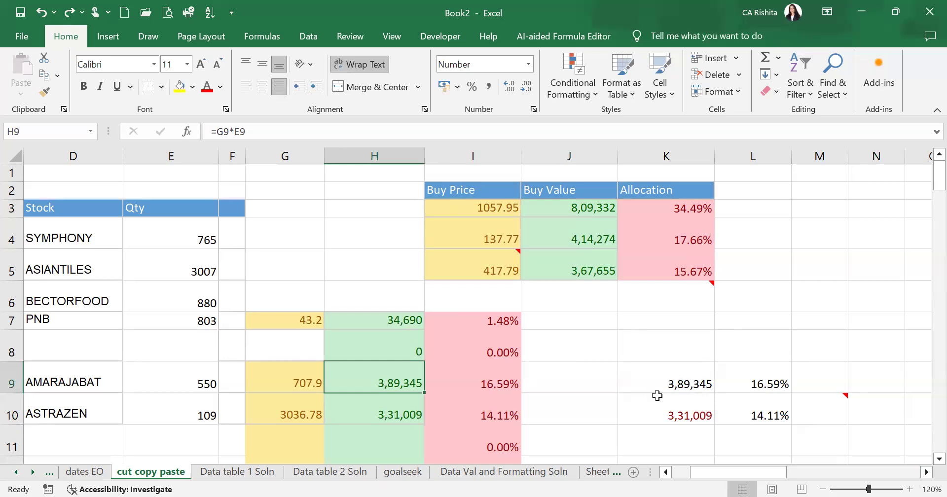
pyautogui.hotkey('ctrl', 'y')
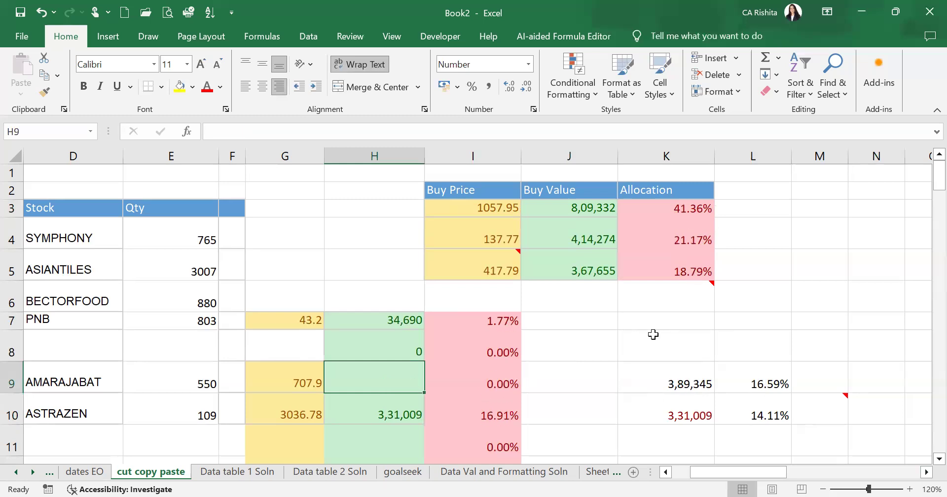
pyautogui.hotkey('ctrl', 'z')
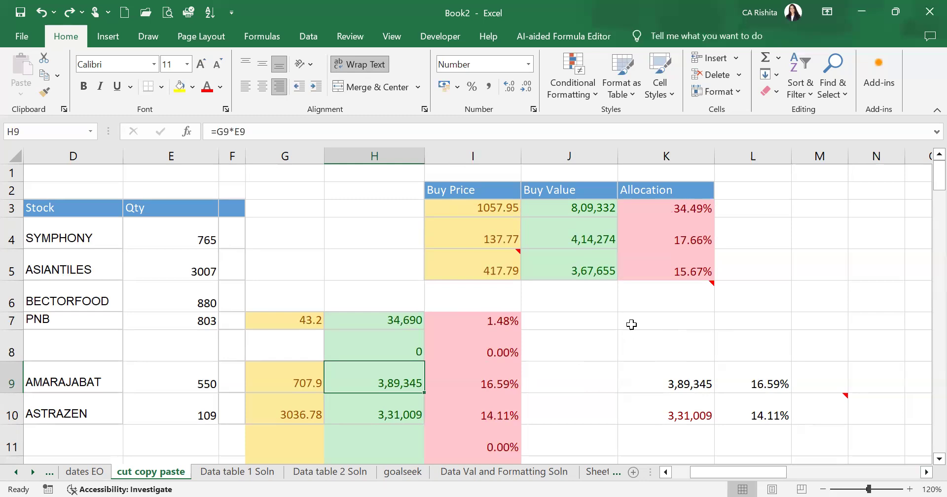
# - Inspect the Buy Value formula in J4 of the moved block and the cells it references
pyautogui.doubleClick(607, 239)
pyautogui.scroll(-1, 592, 276)
pyautogui.scroll(-2, 592, 276)
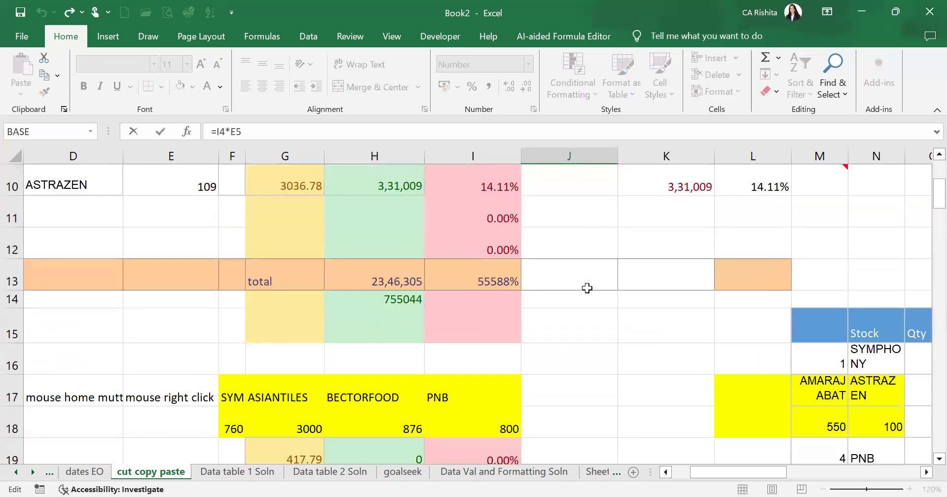
pyautogui.scroll(3, 585, 285)
pyautogui.press('Return')
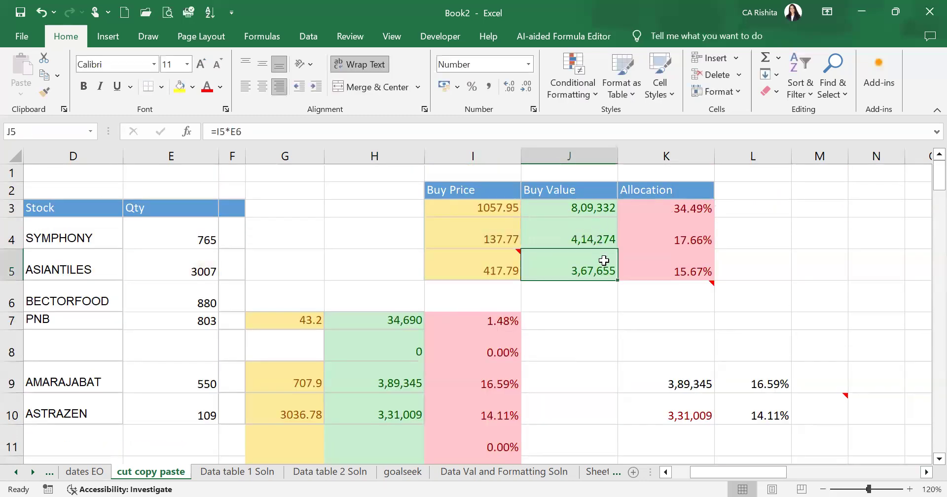
# - Examine the pasted cells K10, L10 and K9 to see whether they hold formulas or static values
pyautogui.scroll(-2, 606, 256)
pyautogui.click(703, 269)
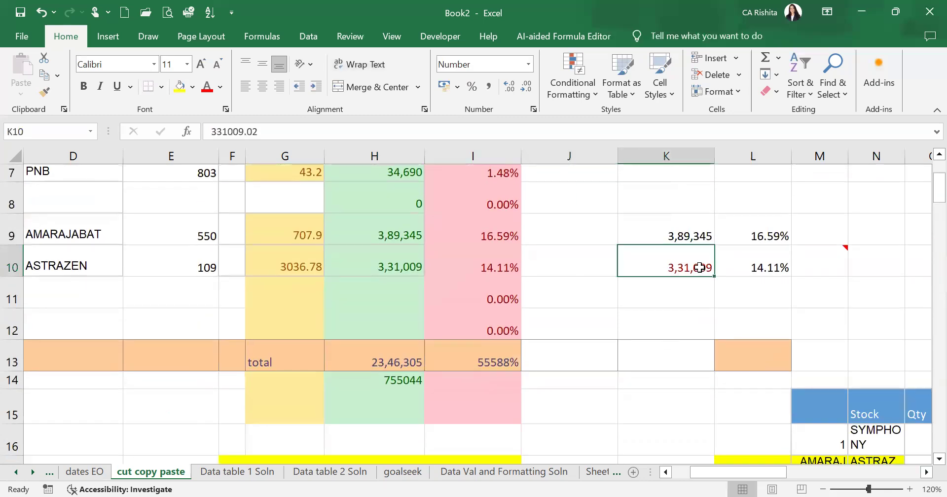
pyautogui.doubleClick(697, 267)
pyautogui.press('Return')
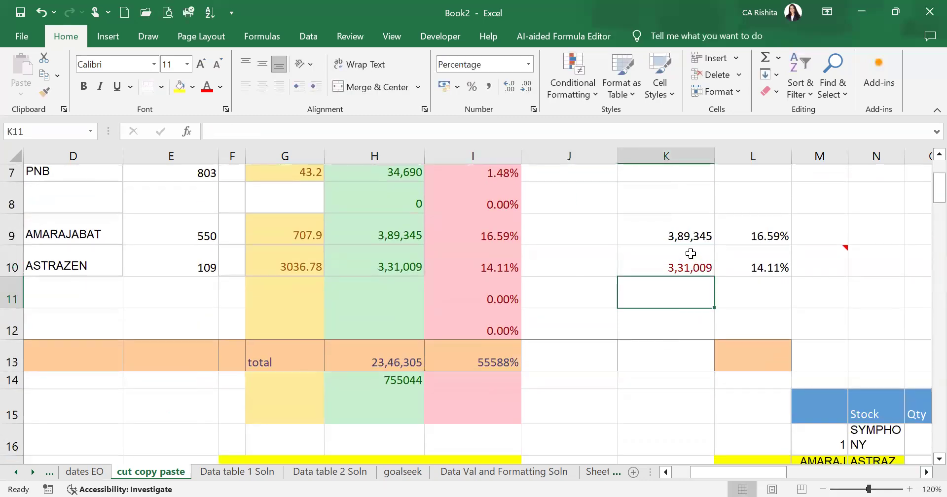
pyautogui.doubleClick(673, 266)
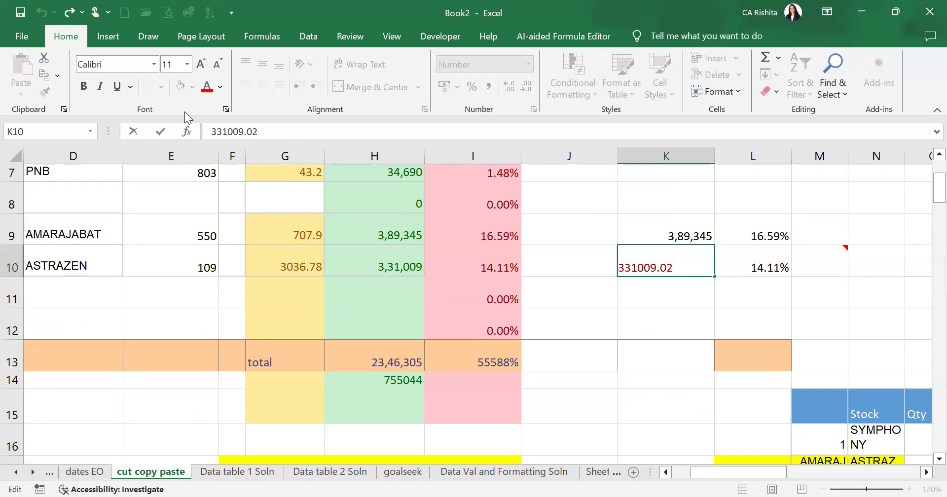
pyautogui.press('Return')
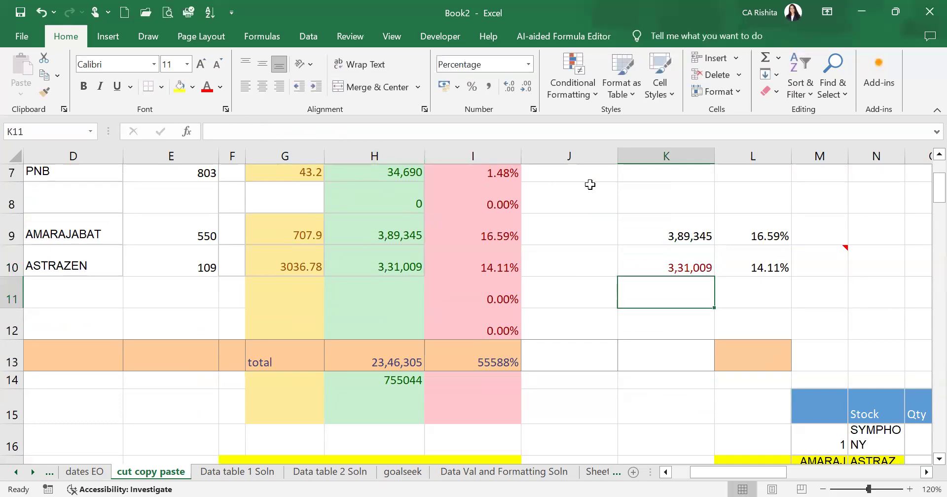
pyautogui.click(783, 262)
pyautogui.doubleClick(750, 260)
pyautogui.press('Return')
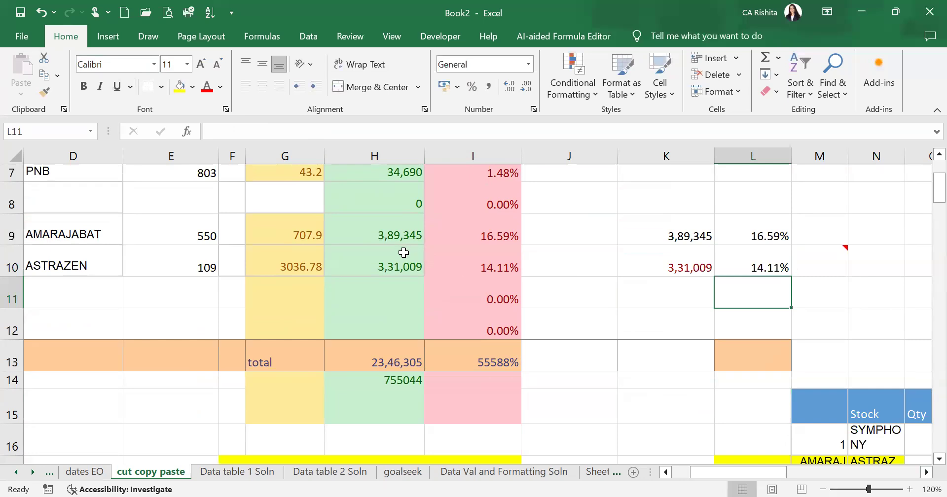
pyautogui.click(650, 233)
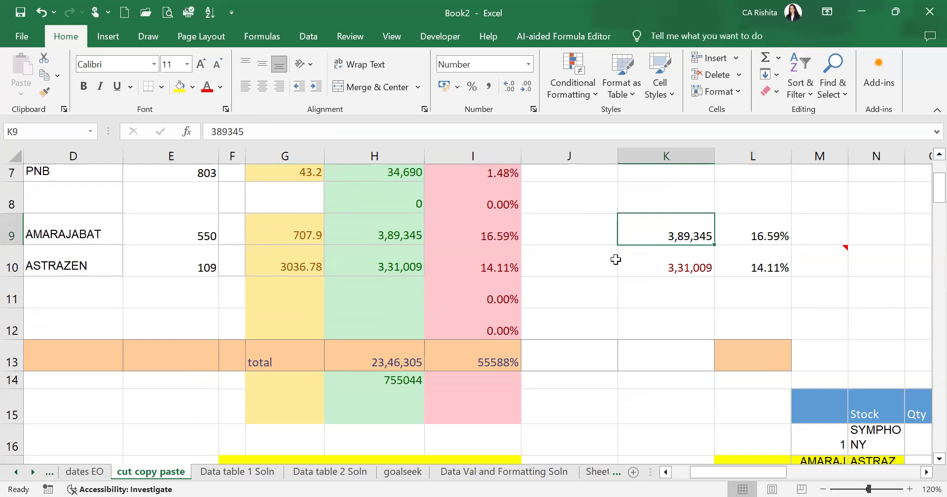
# - Move the Buy Price, Buy Value and Allocation block from I2:K5 back to G3:I6 beside the stock quantities
pyautogui.scroll(2, 616, 260)
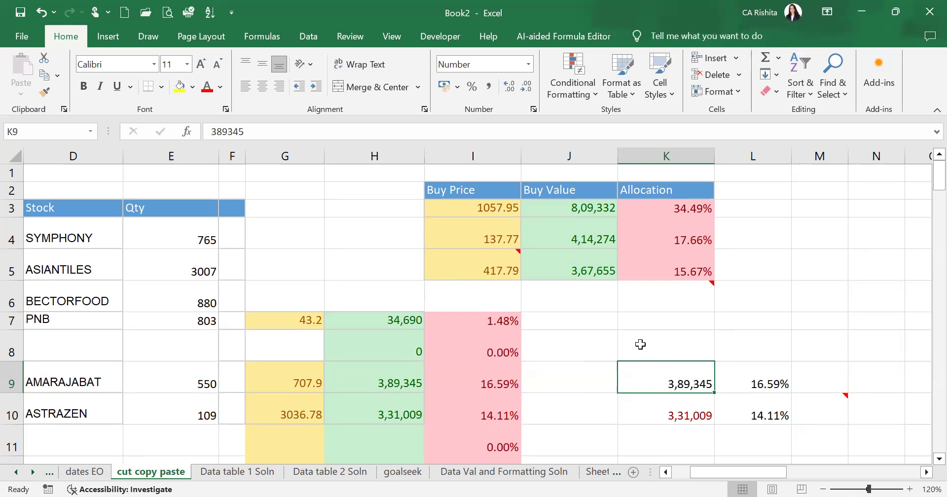
pyautogui.moveTo(484, 187); pyautogui.dragTo(638, 265)
pyautogui.moveTo(314, 228); pyautogui.dragTo(313, 228)
pyautogui.scroll(-1, 572, 347)
pyautogui.scroll(1, 573, 347)
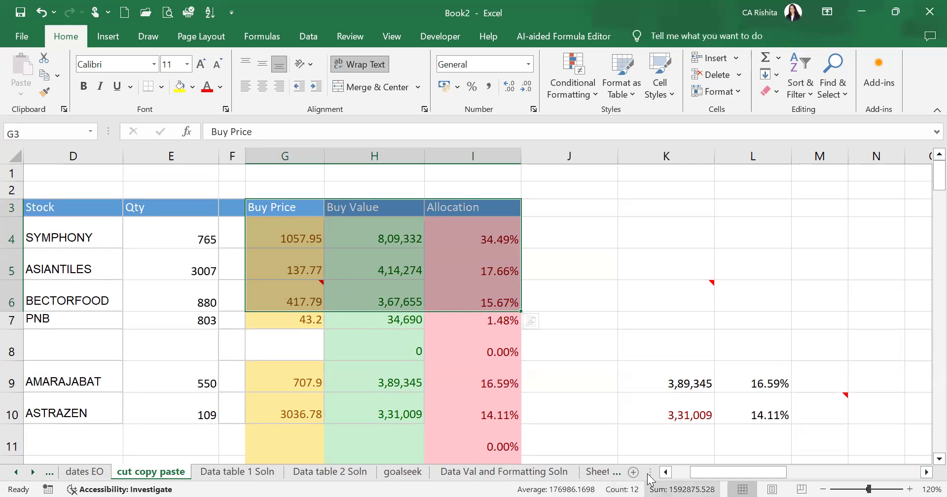
# - Copy G3:I6 and paste it at K3 with Paste Special, using Formulas
pyautogui.click(665, 472)
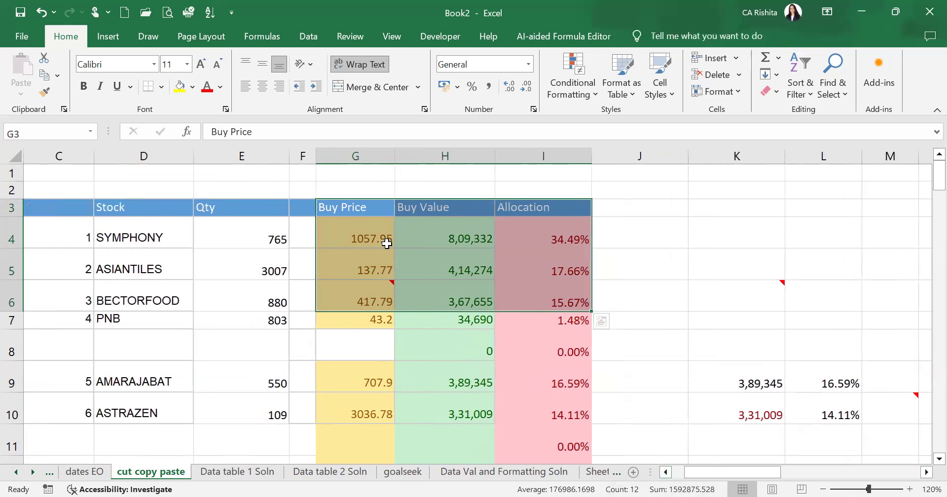
pyautogui.hotkey('ctrl', 'c')
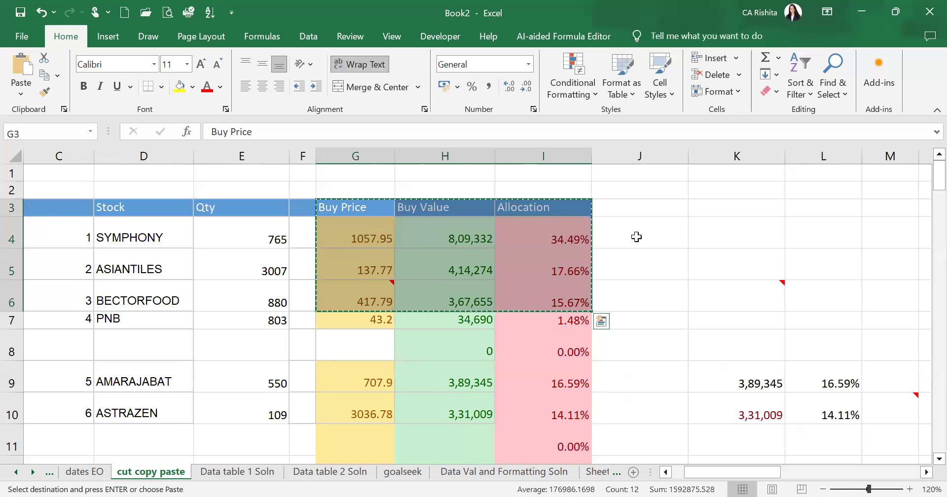
pyautogui.click(691, 208)
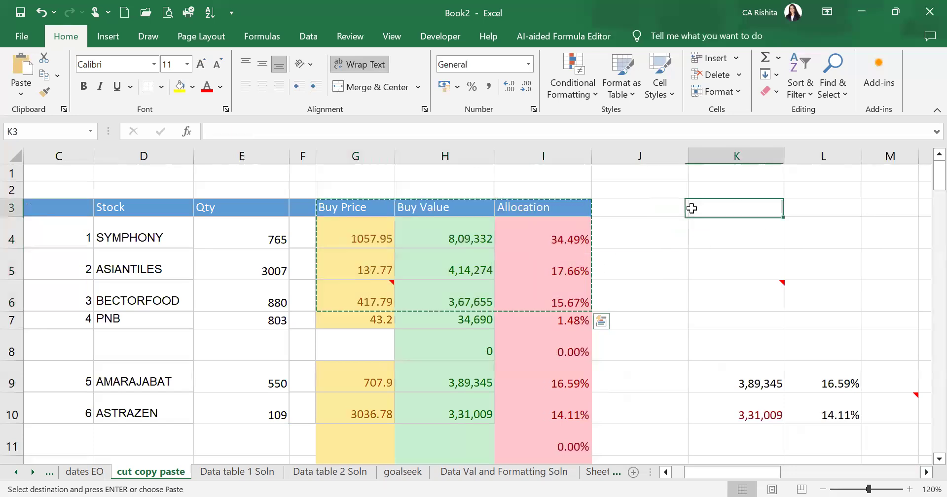
pyautogui.rightClick(694, 214)
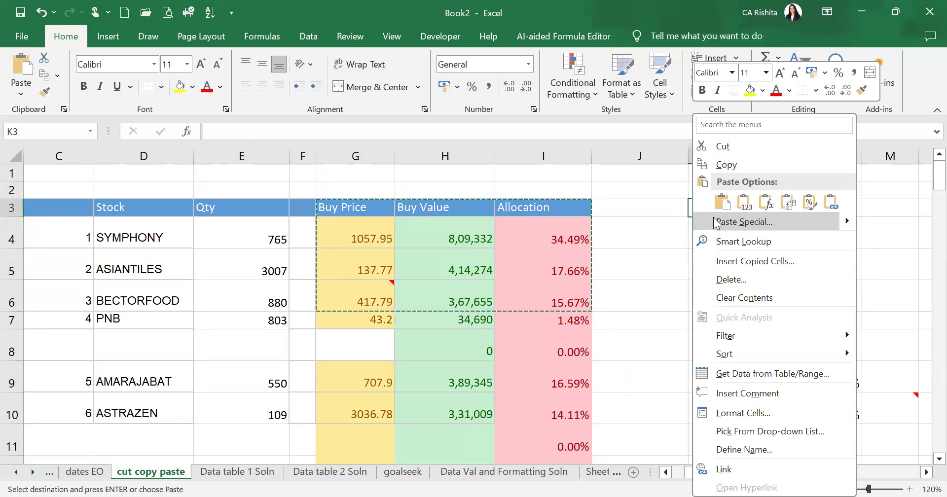
pyautogui.click(22, 95)
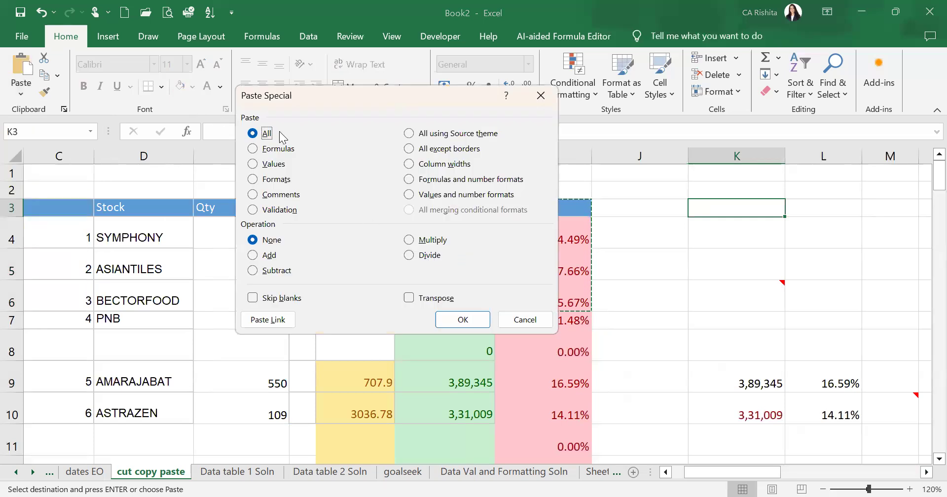
pyautogui.click(270, 149)
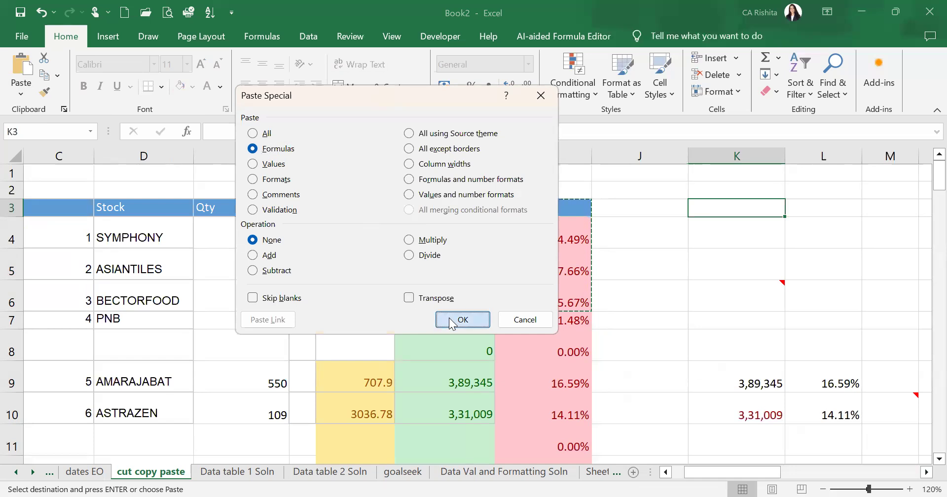
pyautogui.click(462, 320)
# - Compare the pasted Buy Value formula in L4 with the source formula in H4, and review the pasted block K4:M6
pyautogui.doubleClick(850, 238)
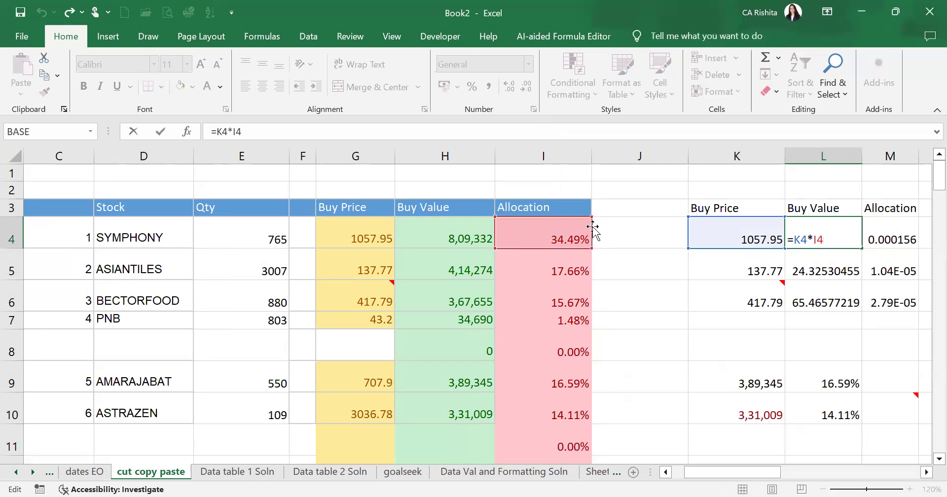
pyautogui.click(518, 239)
pyautogui.click(469, 238)
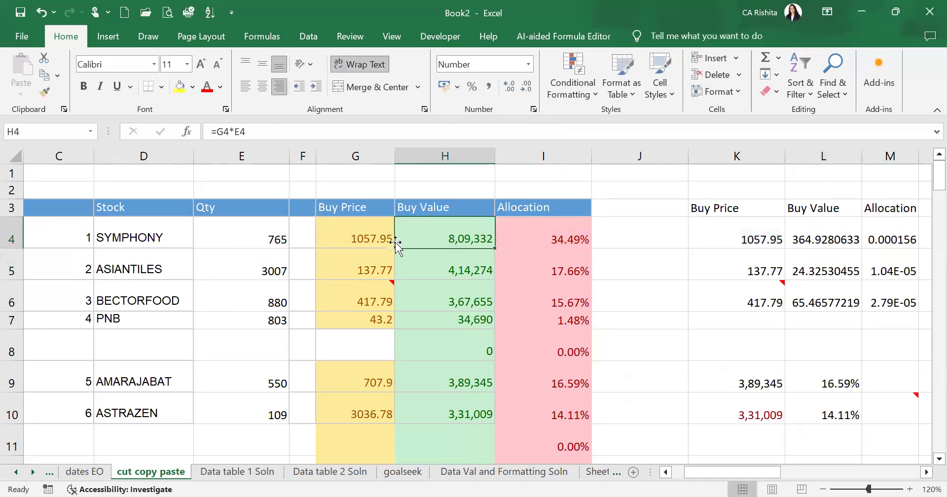
pyautogui.doubleClick(443, 239)
pyautogui.press('Return')
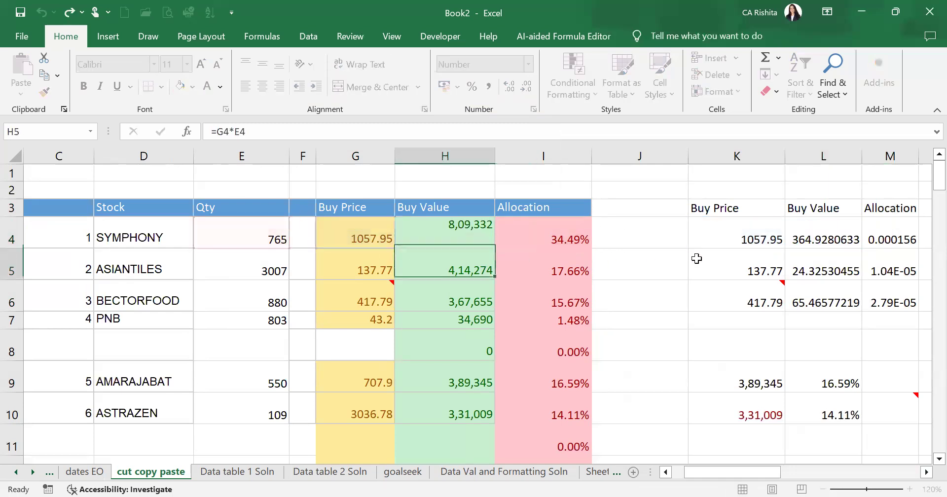
pyautogui.doubleClick(822, 236)
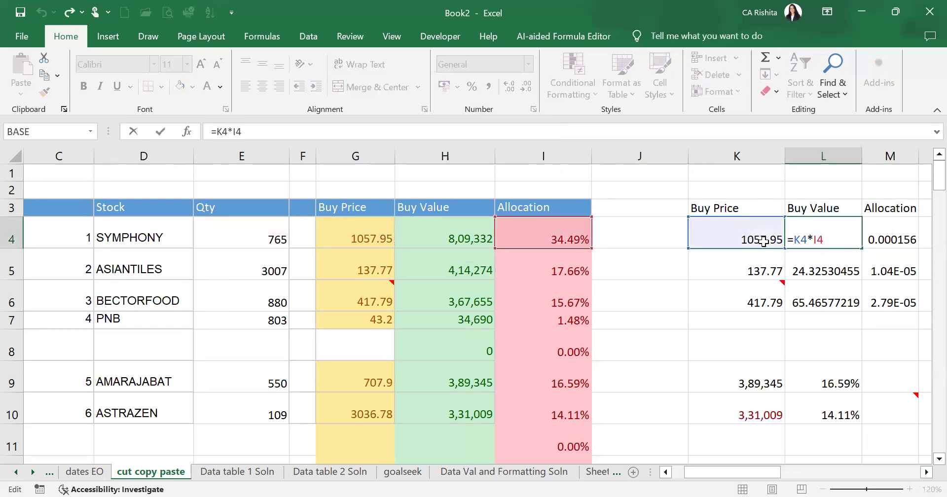
pyautogui.press('Return')
pyautogui.moveTo(845, 235); pyautogui.dragTo(902, 294)
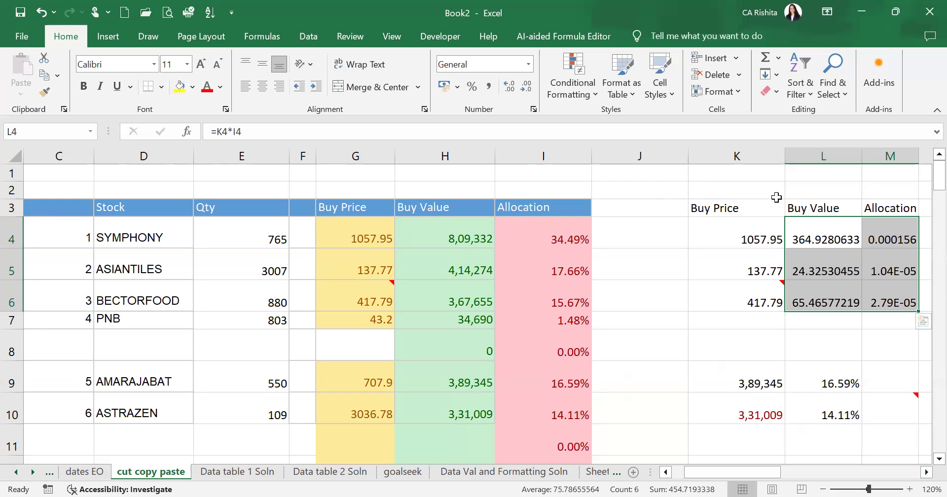
pyautogui.moveTo(760, 241); pyautogui.dragTo(866, 302)
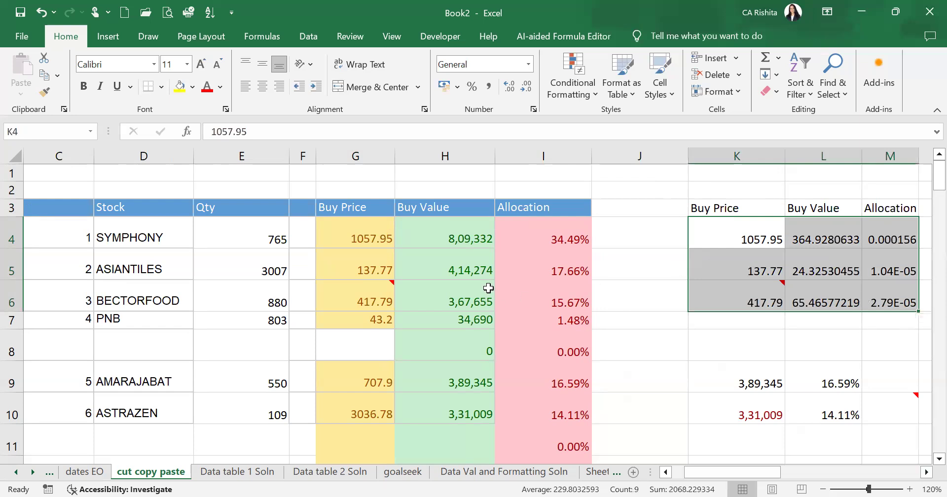
# - Fill the Buy Value formula from H5 down to H9 and check the formulas in H6 and H7
pyautogui.click(482, 270)
pyautogui.moveTo(494, 280); pyautogui.dragTo(493, 383)
pyautogui.doubleClick(473, 305)
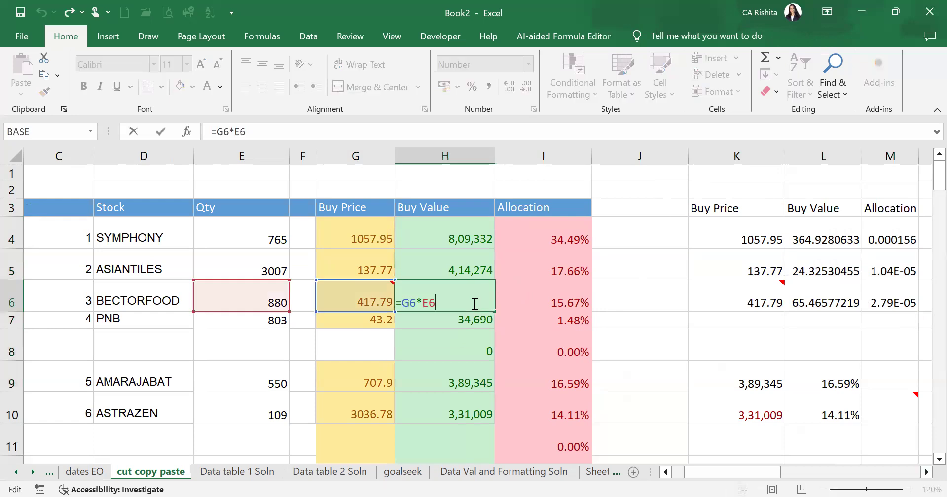
pyautogui.press('Return')
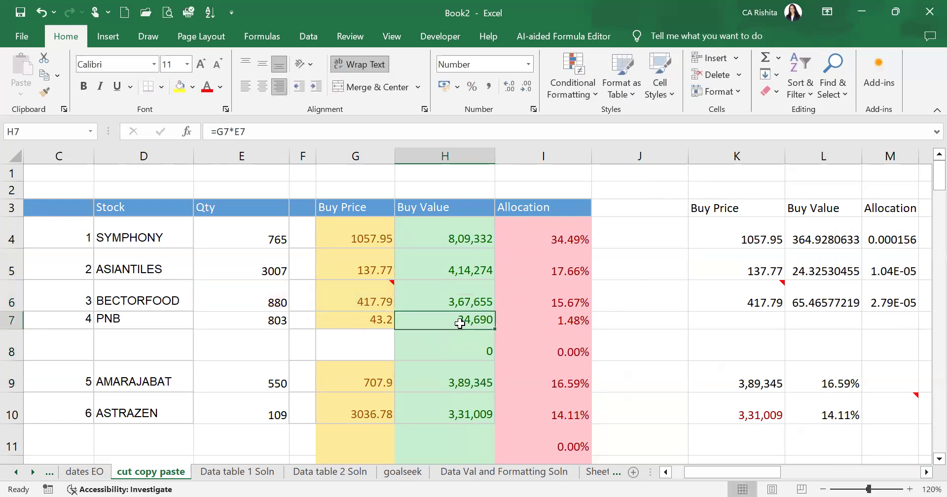
pyautogui.doubleClick(458, 321)
pyautogui.press('Return')
# - Check the source Buy Price in G5 and re-examine the cell references of the pasted formula in L4
pyautogui.moveTo(319, 257); pyautogui.dragTo(340, 271)
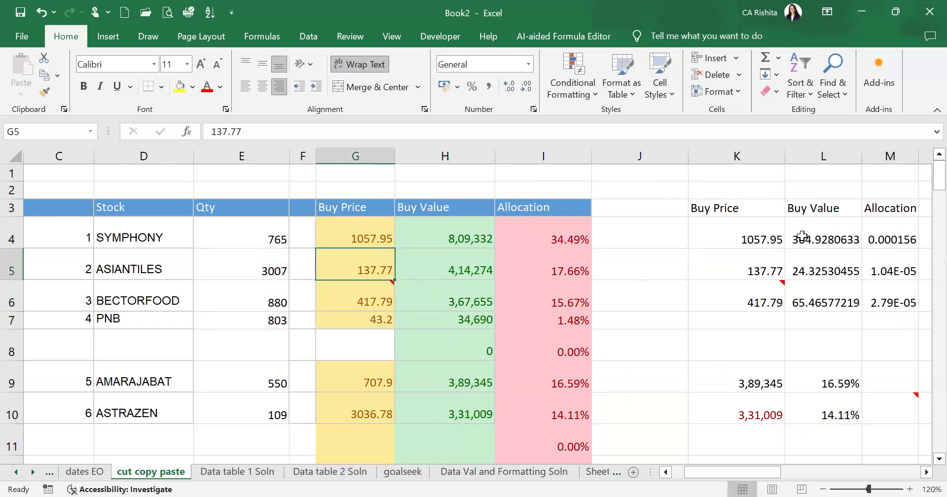
pyautogui.doubleClick(801, 237)
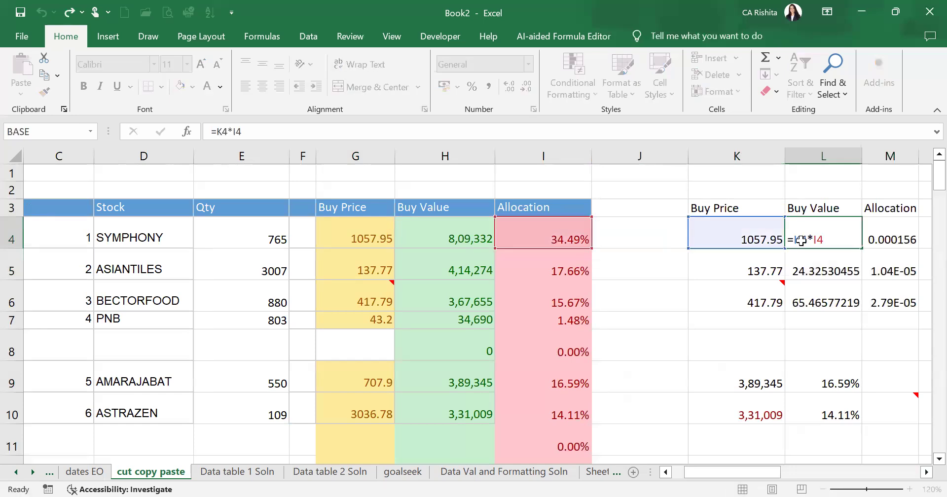
pyautogui.press('Return')
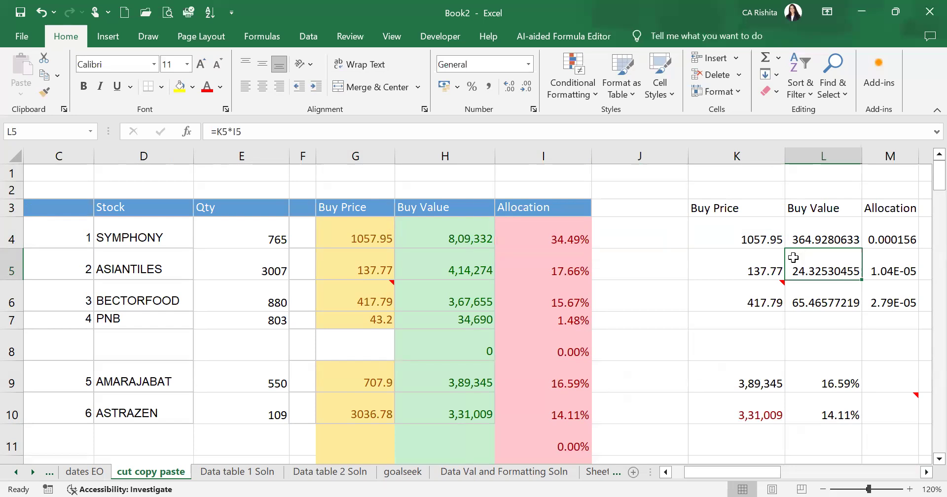
# - Copy G4:I6 and paste it over K4:M6 with Paste Special, using Formulas and number formats
pyautogui.moveTo(793, 258); pyautogui.dragTo(748, 237)
pyautogui.rightClick(749, 238)
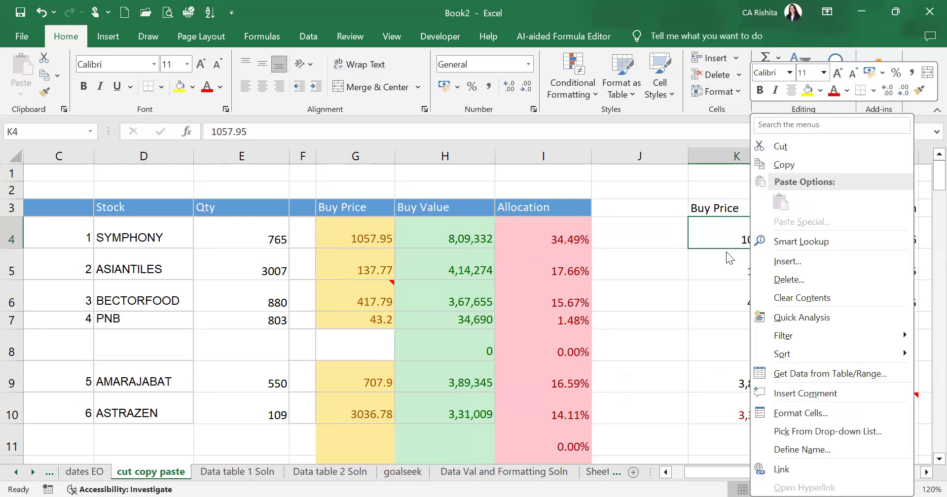
pyautogui.moveTo(363, 239); pyautogui.dragTo(558, 282)
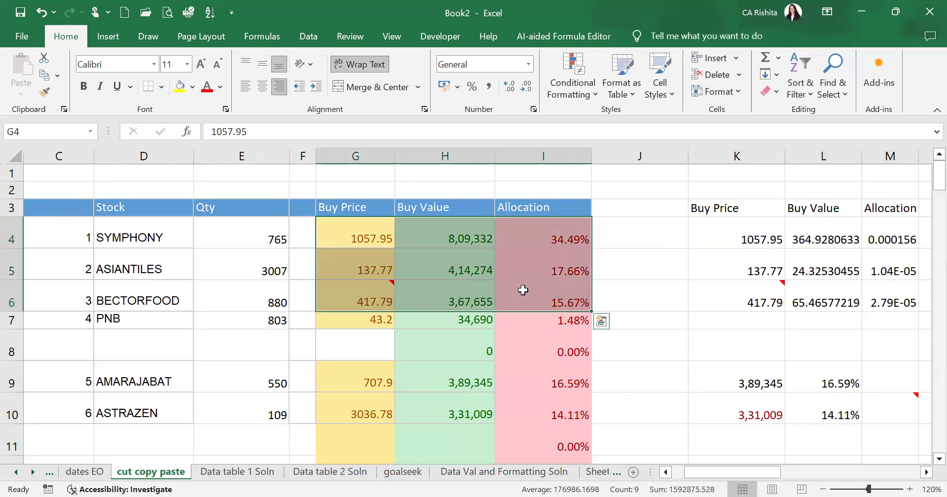
pyautogui.hotkey('ctrl', 'c')
pyautogui.click(716, 233)
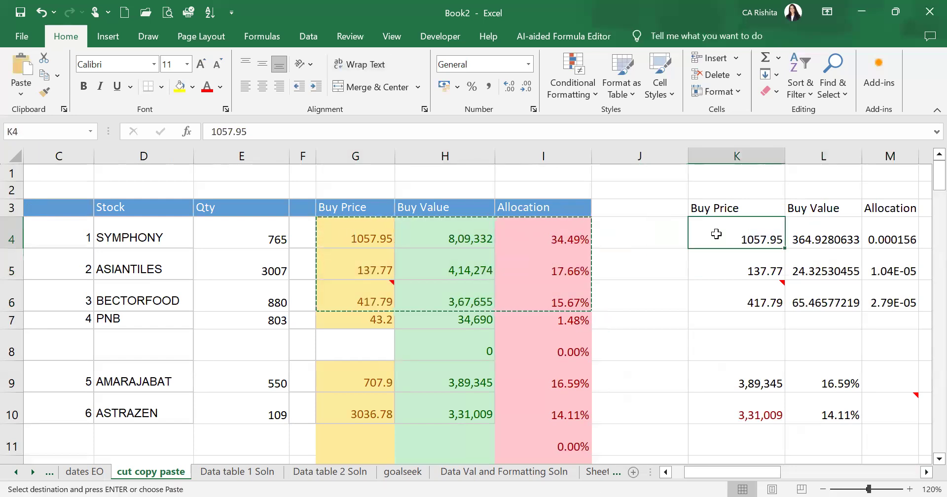
pyautogui.rightClick(744, 236)
pyautogui.click(748, 229)
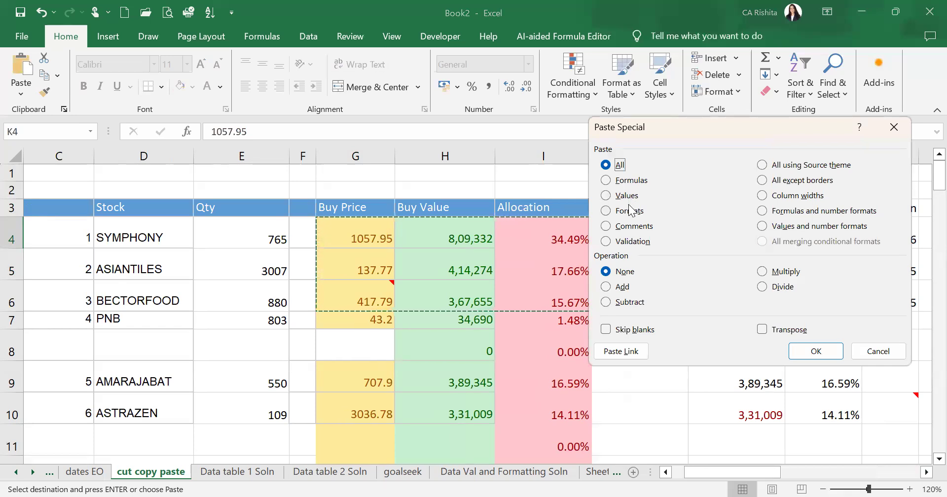
pyautogui.click(794, 211)
pyautogui.click(816, 351)
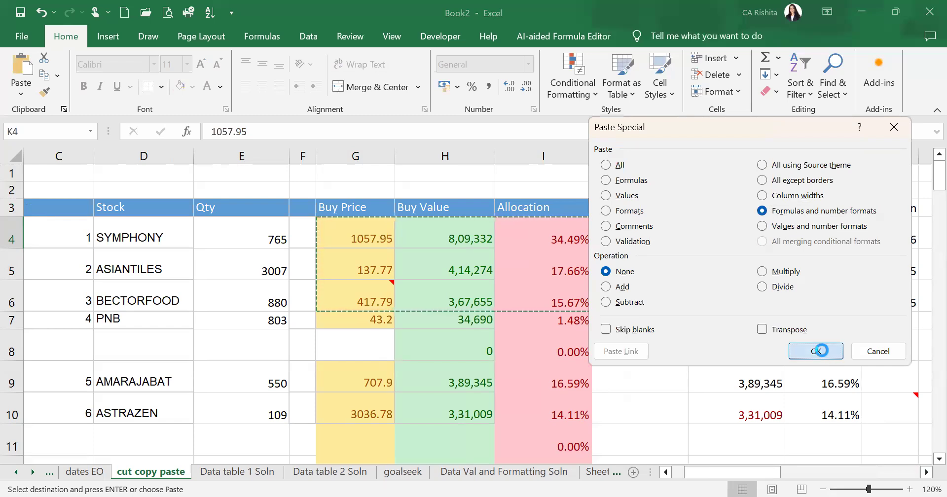
# - Inspect the pasted formulas in L4 and M4, and review the pasted Buy Value, Allocation and whole K4:M6 ranges
pyautogui.doubleClick(833, 235)
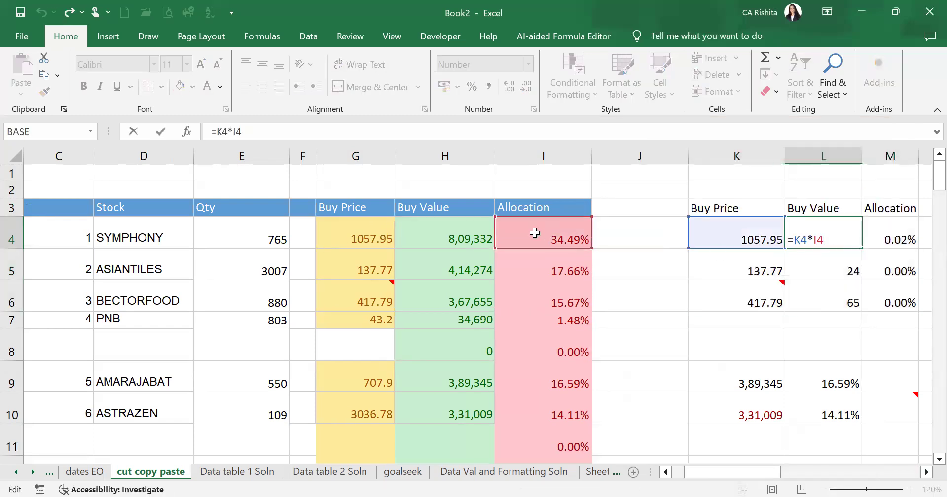
pyautogui.press('Return')
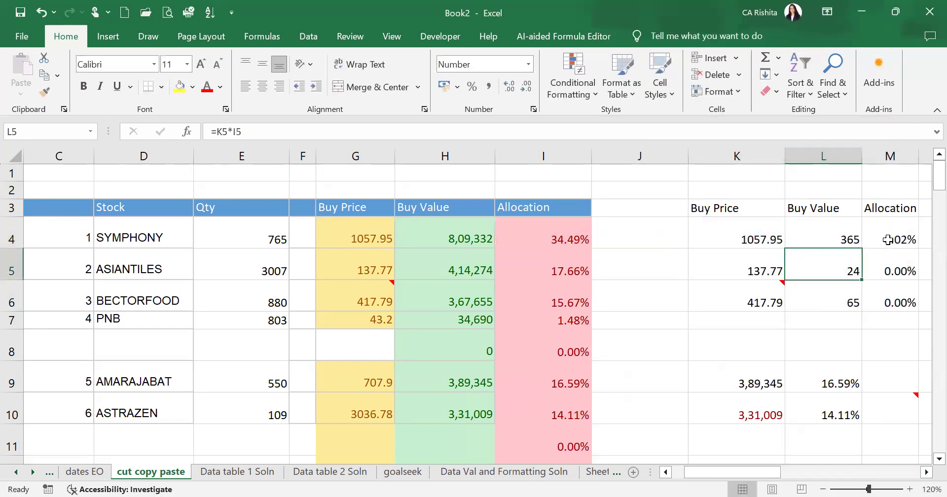
pyautogui.press('Up')
pyautogui.press('Right')
pyautogui.press('F2')
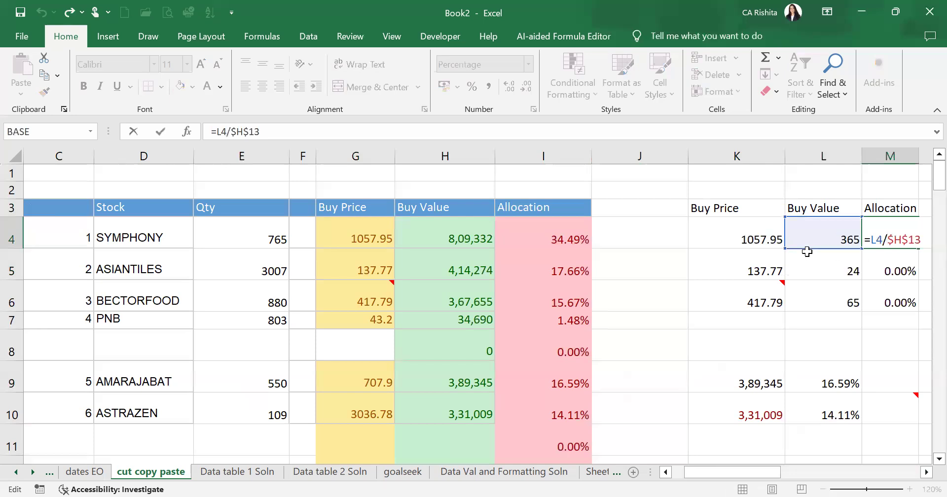
pyautogui.click(864, 266)
pyautogui.moveTo(884, 227); pyautogui.dragTo(896, 298)
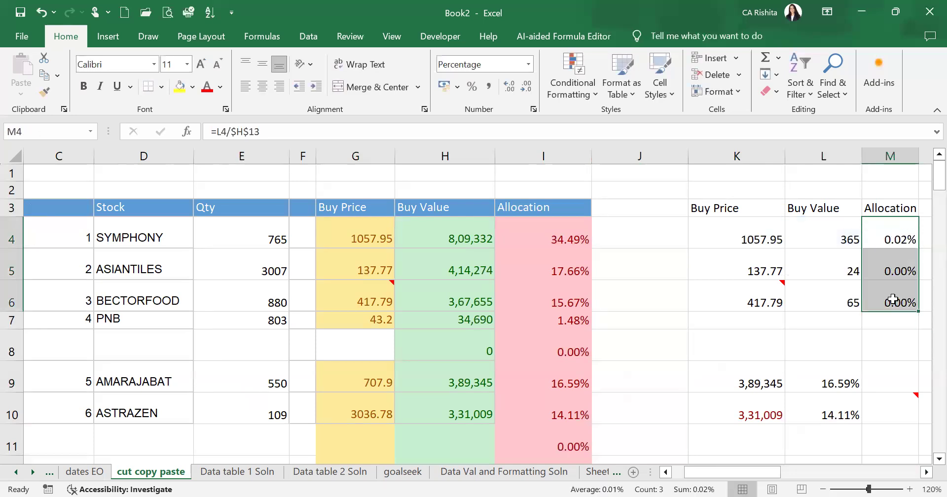
pyautogui.moveTo(829, 235); pyautogui.dragTo(827, 312)
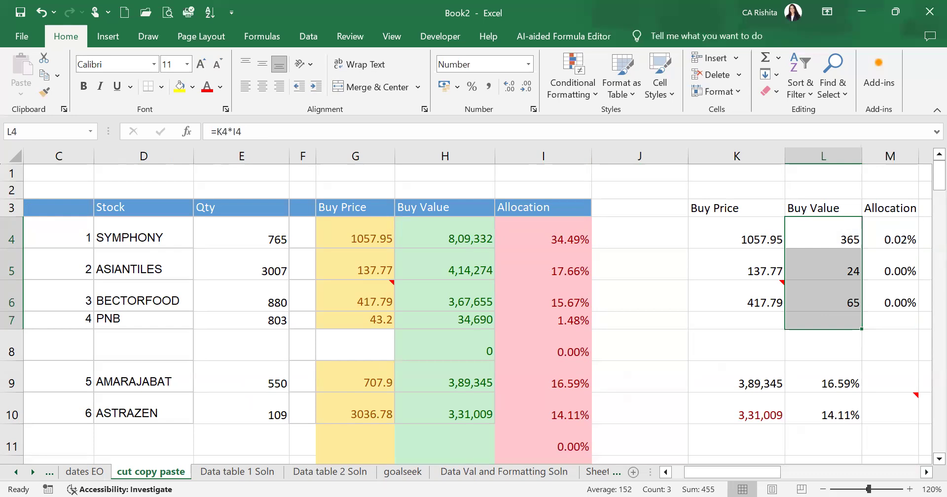
pyautogui.moveTo(724, 235); pyautogui.dragTo(894, 299)
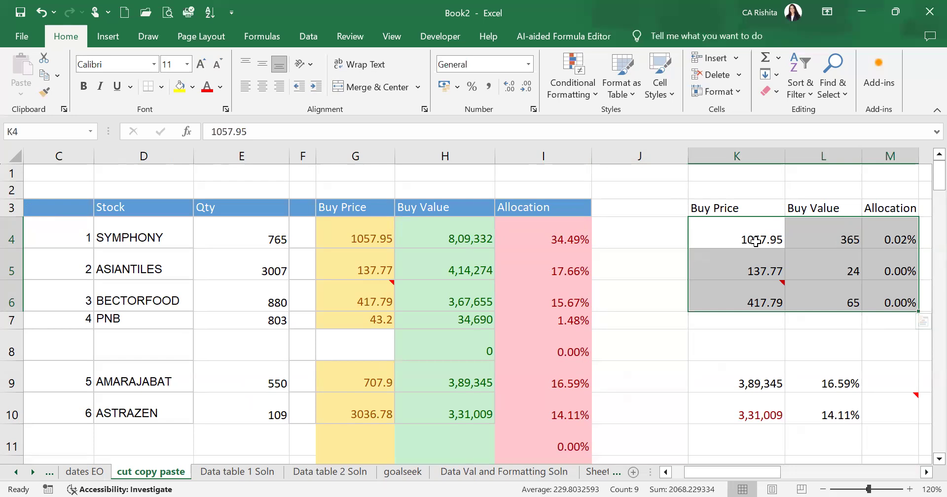
# - Copy G4:I6 and examine the Paste Special choices for values, formats, and formulas or values with number formats at K4, without pasting
pyautogui.moveTo(389, 236); pyautogui.dragTo(538, 304)
pyautogui.hotkey('ctrl', 'c')
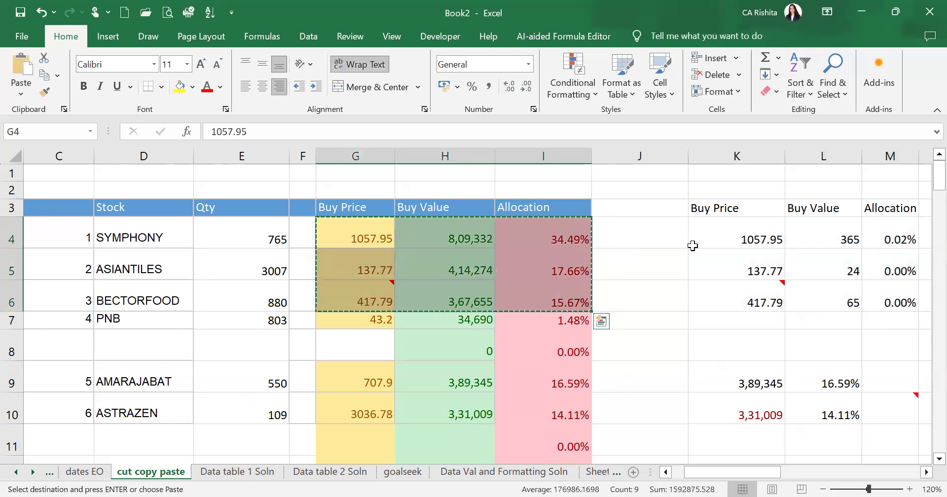
pyautogui.click(705, 235)
pyautogui.rightClick(710, 228)
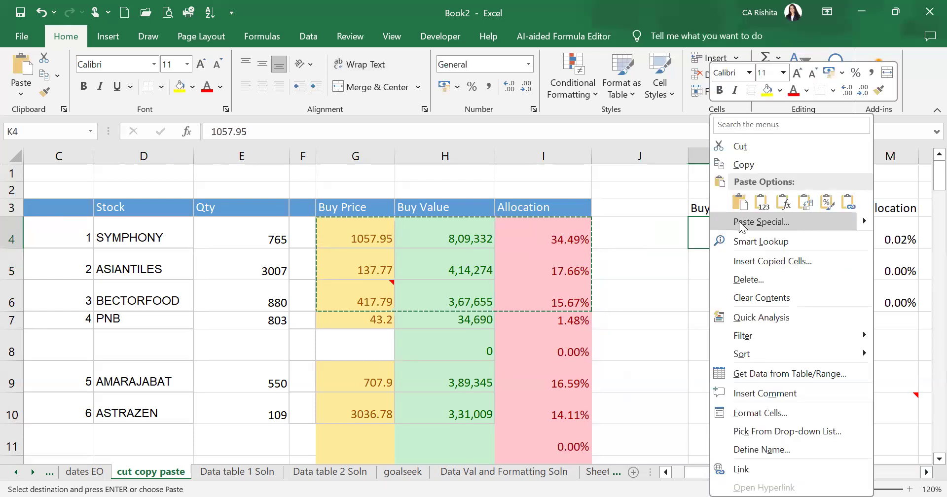
pyautogui.click(724, 222)
pyautogui.click(616, 190)
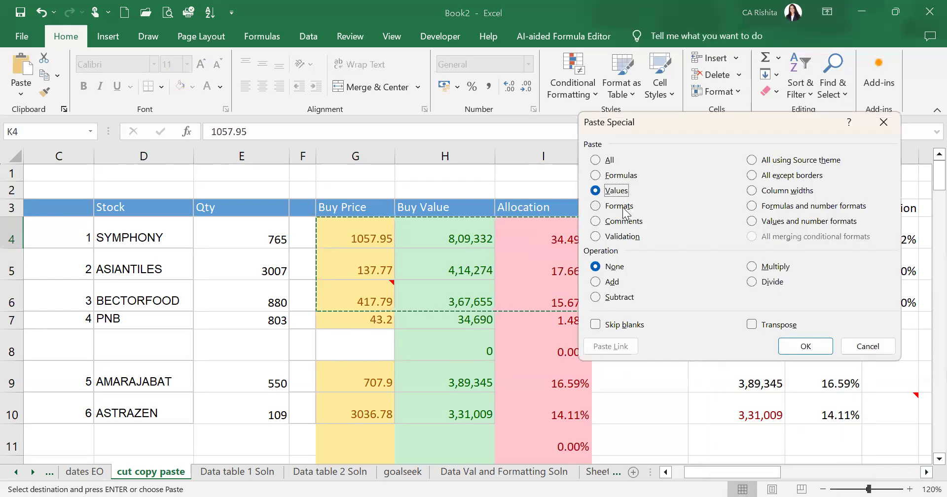
pyautogui.click(624, 210)
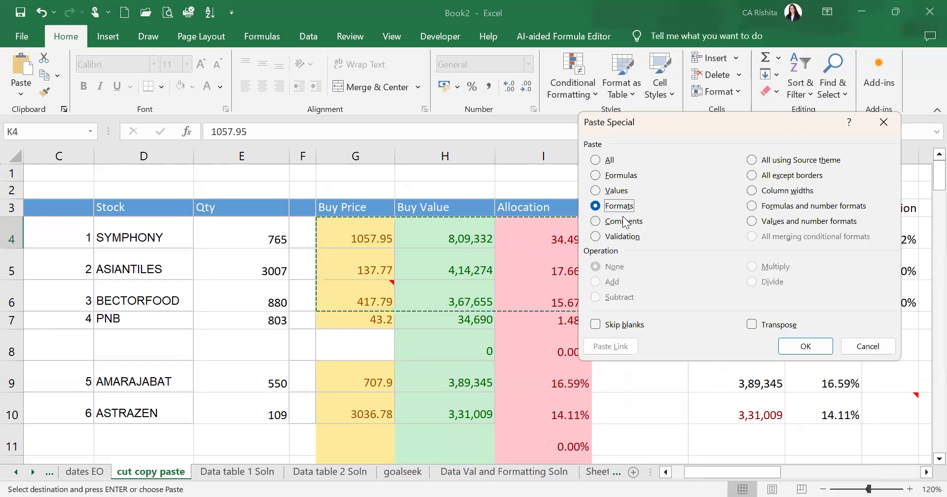
pyautogui.click(754, 207)
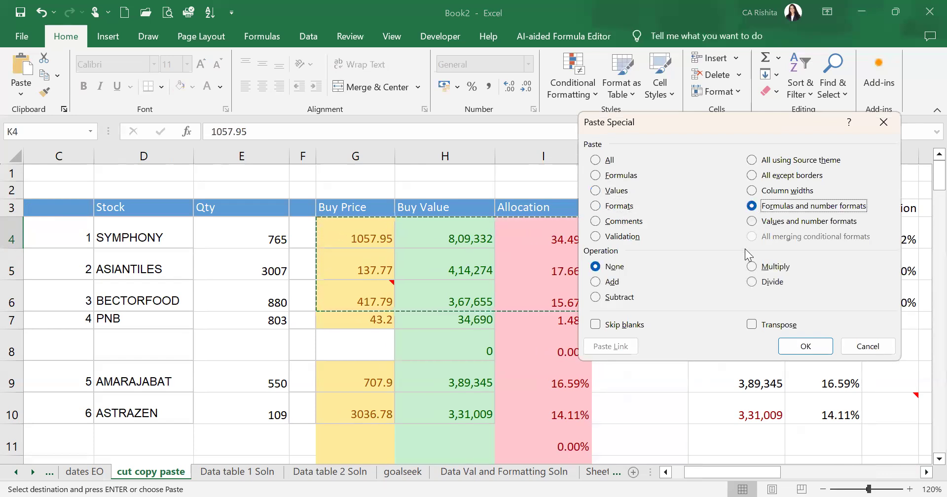
pyautogui.click(752, 222)
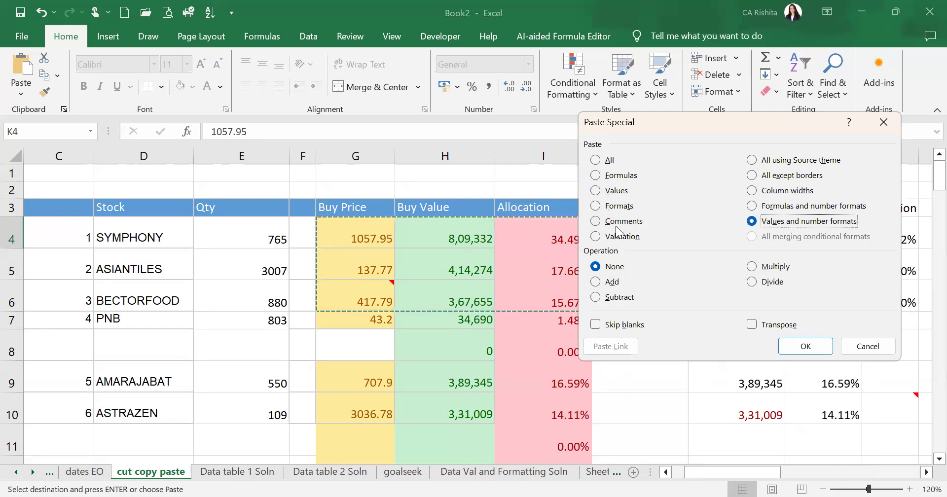
pyautogui.click(853, 345)
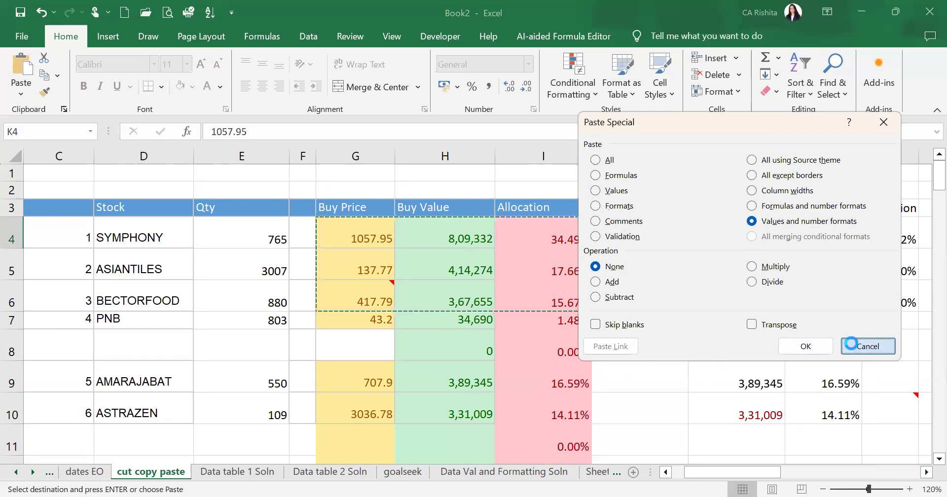
# - Copy G6 and paste only its comment into K8 with Paste Special, then view the comment there
pyautogui.click(373, 302)
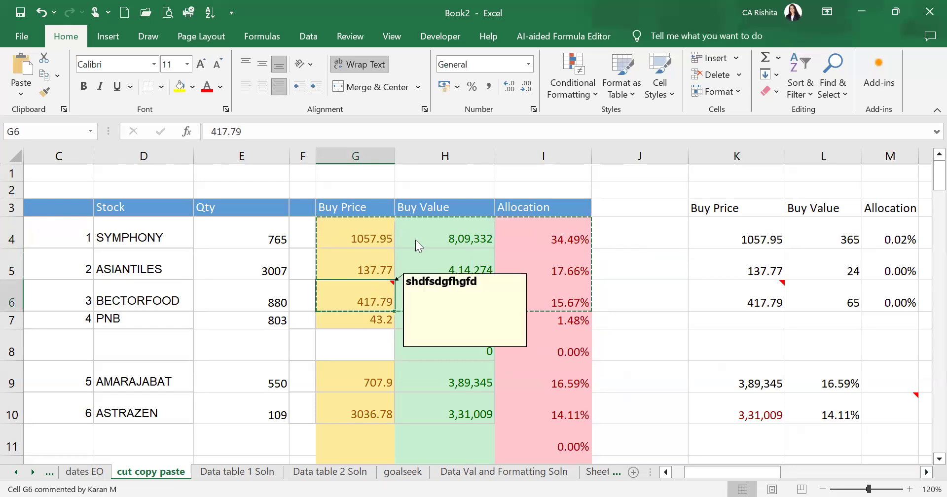
pyautogui.rightClick(377, 299)
pyautogui.click(447, 131)
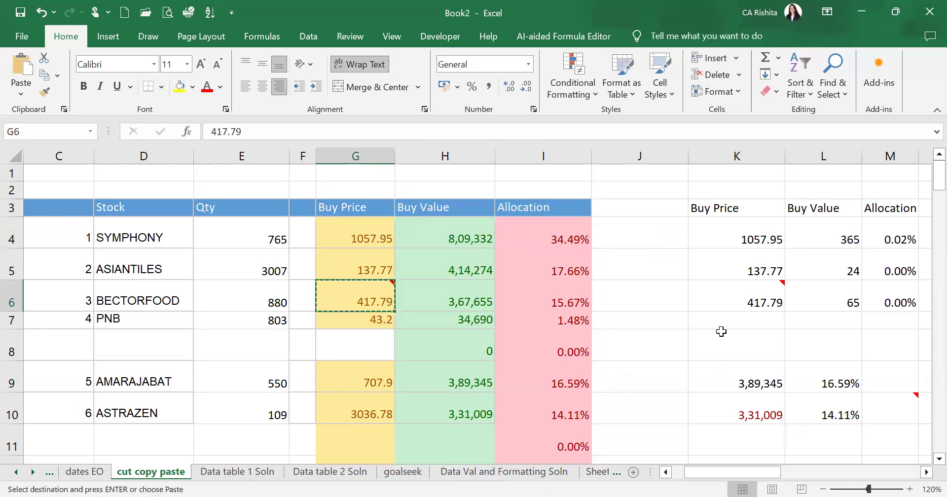
pyautogui.click(722, 339)
pyautogui.rightClick(732, 345)
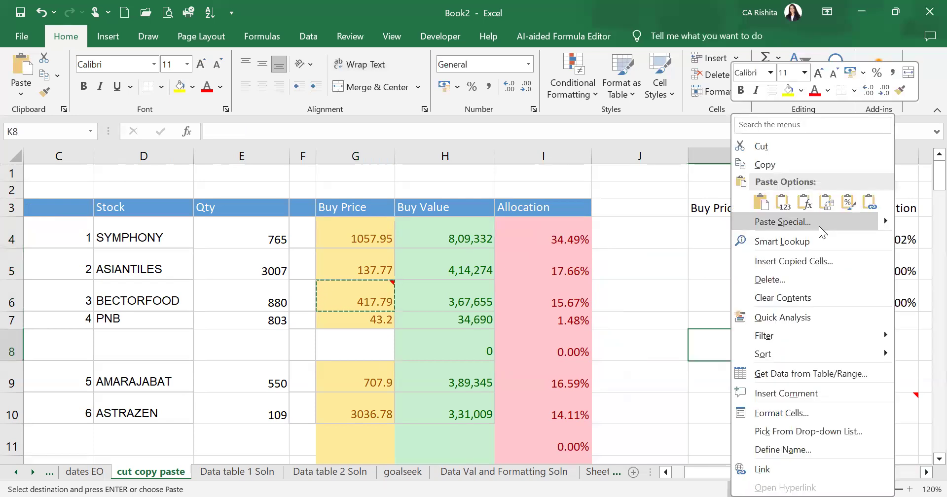
pyautogui.click(812, 222)
pyautogui.click(655, 225)
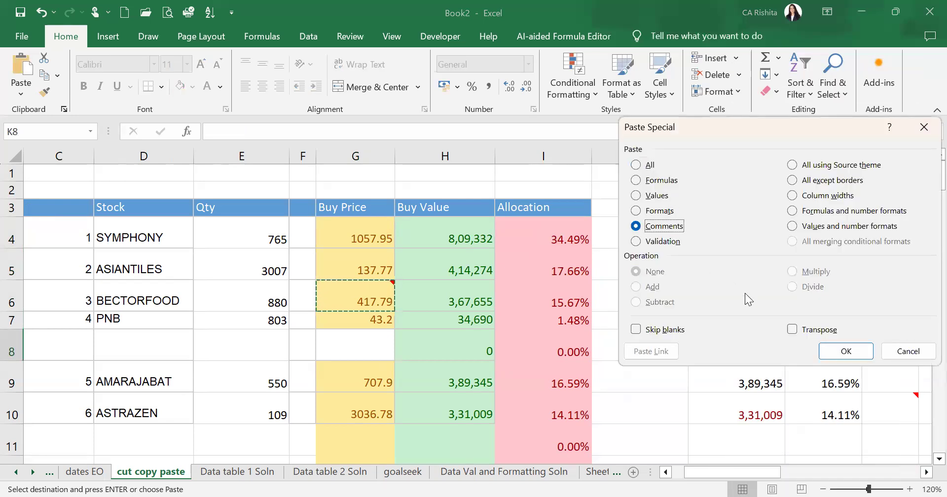
pyautogui.click(837, 350)
pyautogui.moveTo(770, 346)
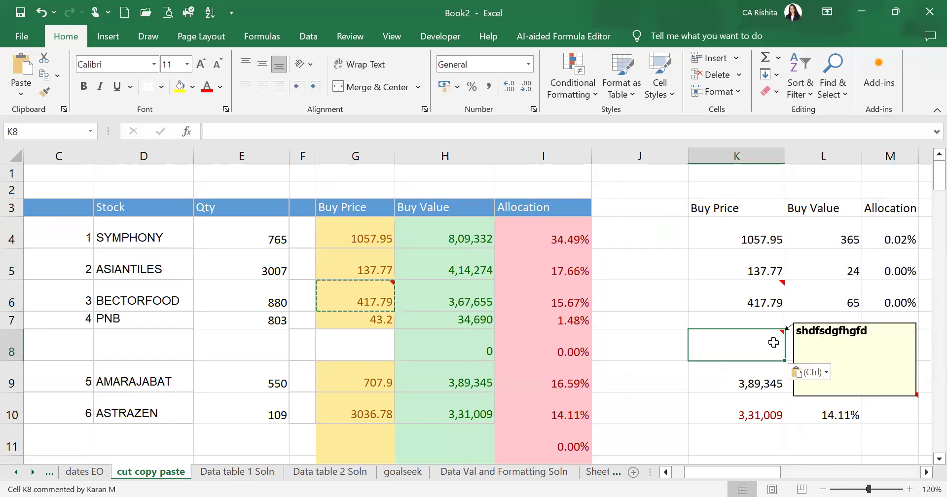
# - Examine the Paste Special choices Validation, All using Source theme, All except borders and Column widths for K6, without pasting
pyautogui.click(747, 285)
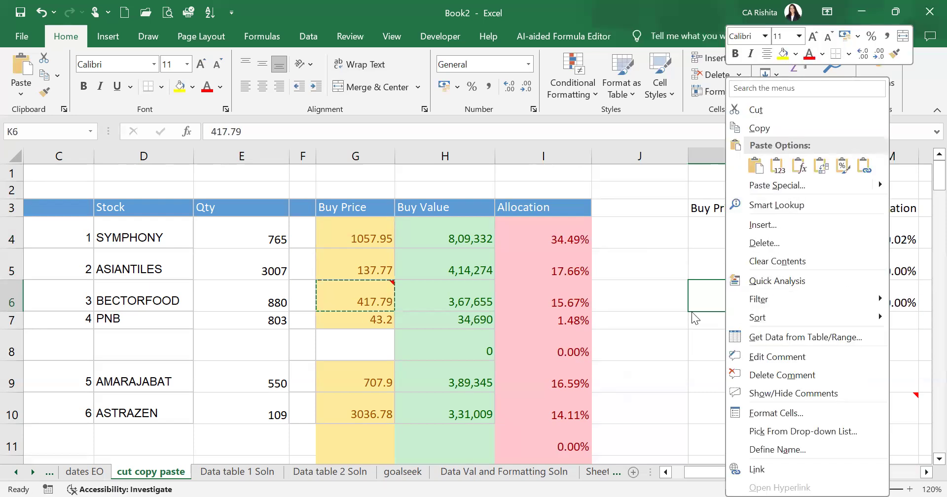
pyautogui.click(791, 187)
pyautogui.click(646, 204)
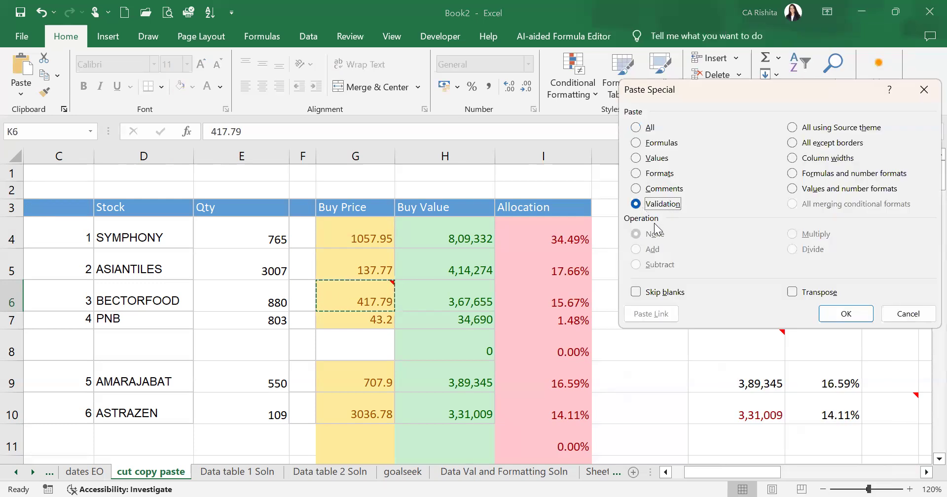
pyautogui.click(833, 128)
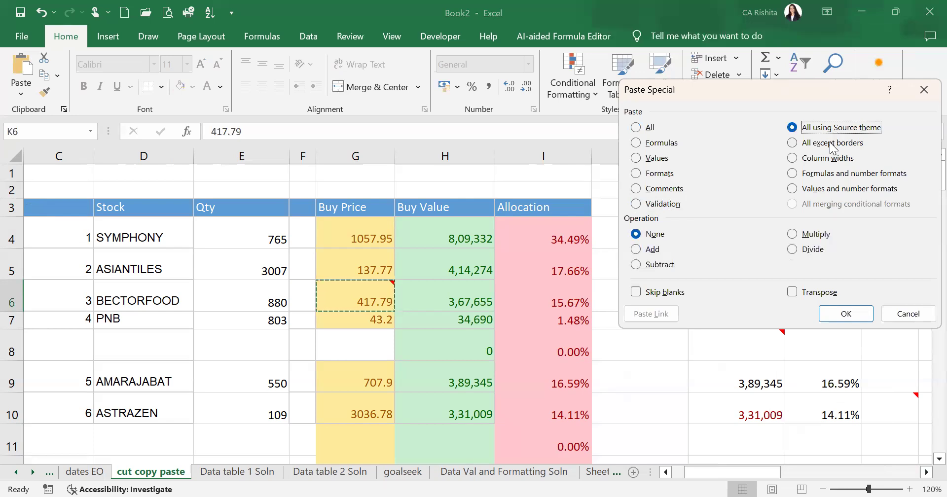
pyautogui.click(829, 144)
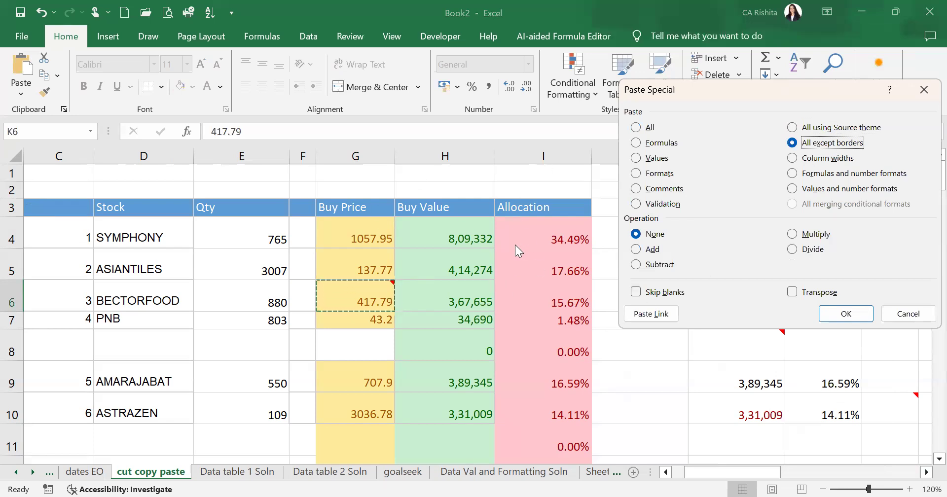
pyautogui.click(832, 162)
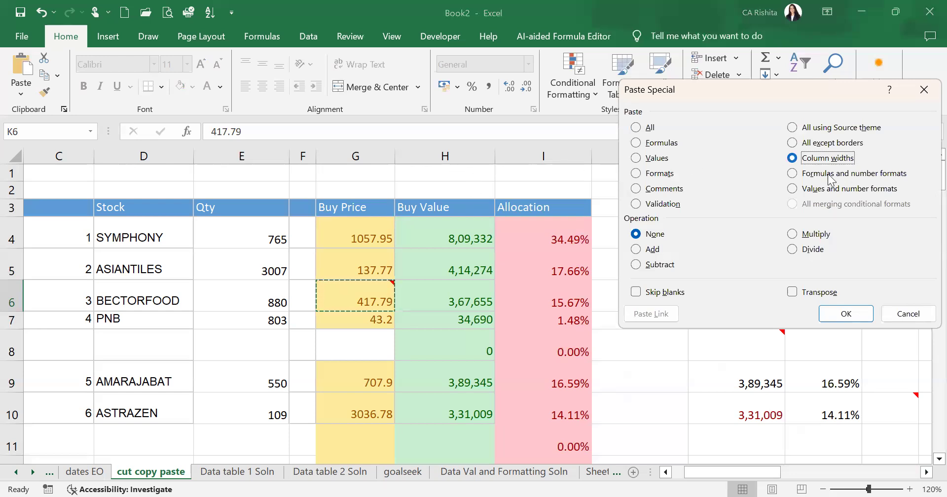
pyautogui.press('x')
pyautogui.click(907, 318)
# - Copy the stock rows C4:I7 and paste them transposed starting at O3
pyautogui.moveTo(361, 239); pyautogui.dragTo(538, 303)
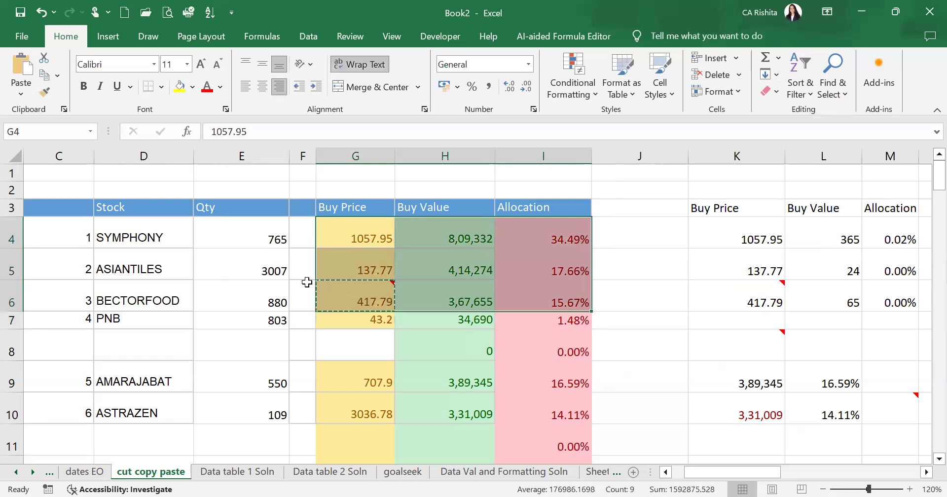
pyautogui.moveTo(69, 230); pyautogui.dragTo(507, 317)
pyautogui.hotkey('ctrl', 'c')
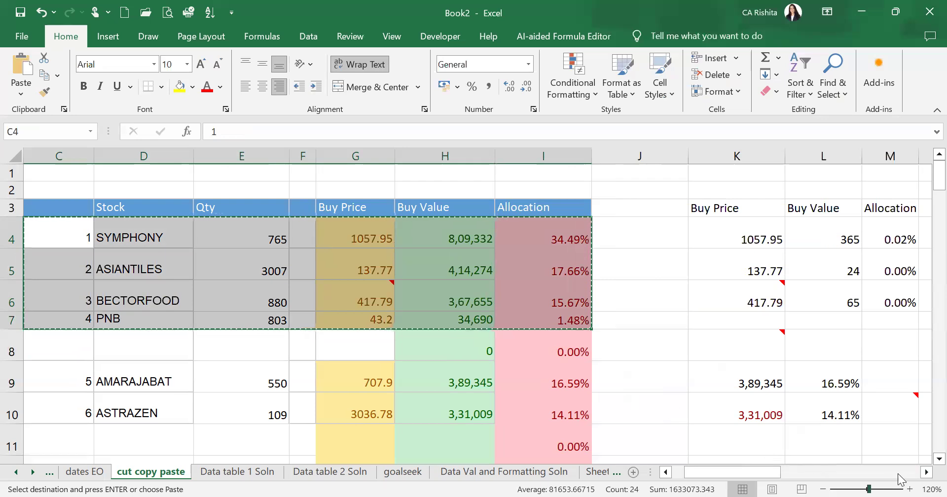
pyautogui.click(926, 472)
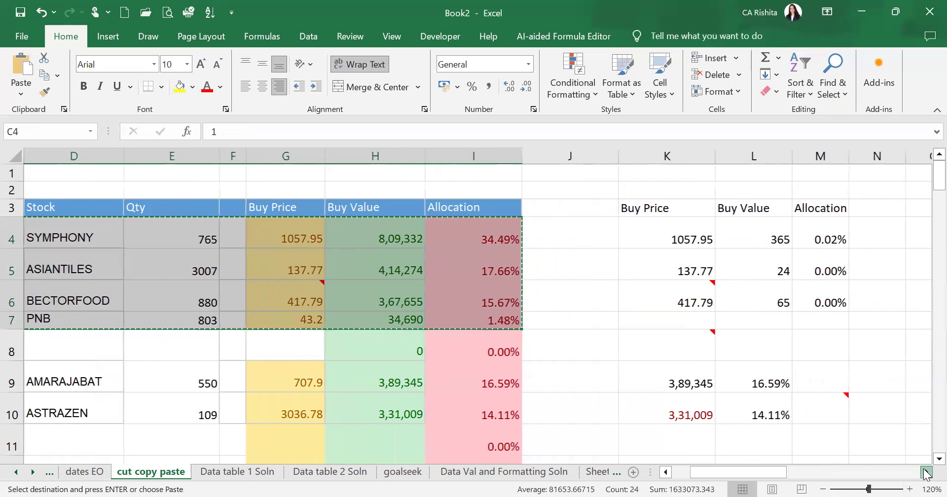
pyautogui.click(926, 471)
pyautogui.hscroll(3, 650, 283)
pyautogui.click(335, 211)
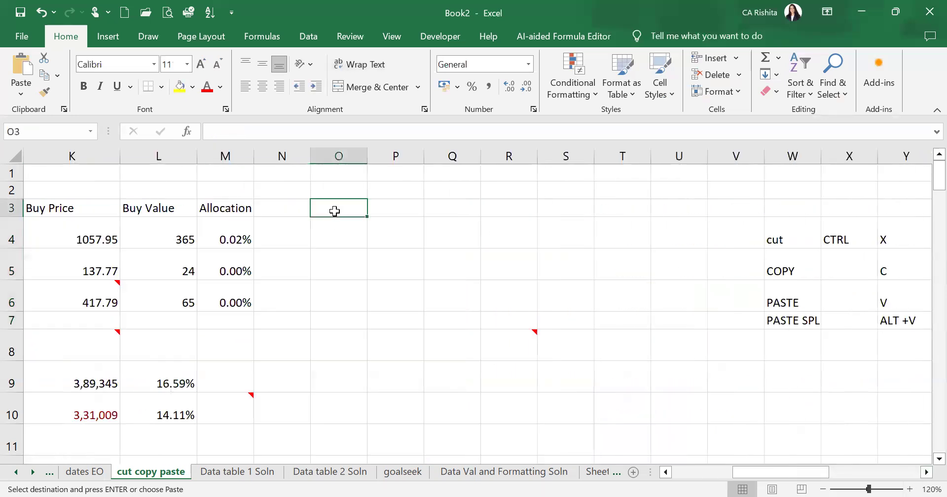
pyautogui.rightClick(334, 211)
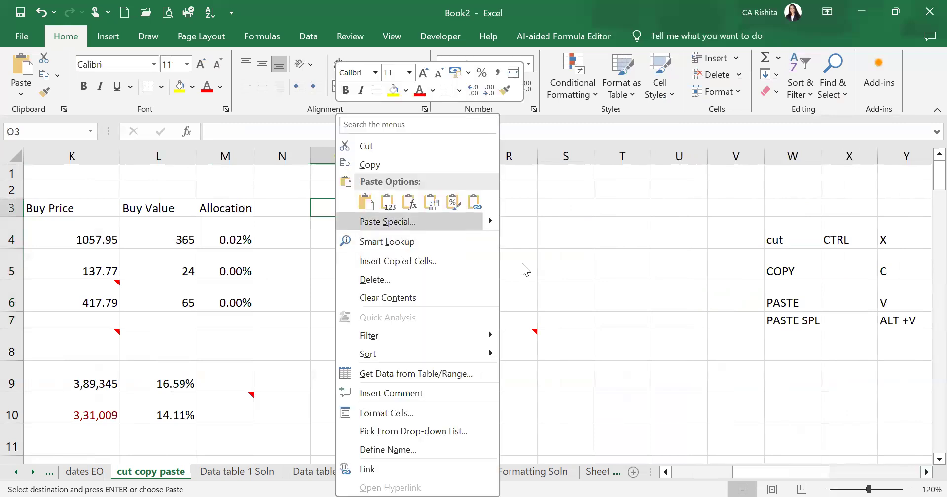
pyautogui.click(458, 326)
pyautogui.click(483, 347)
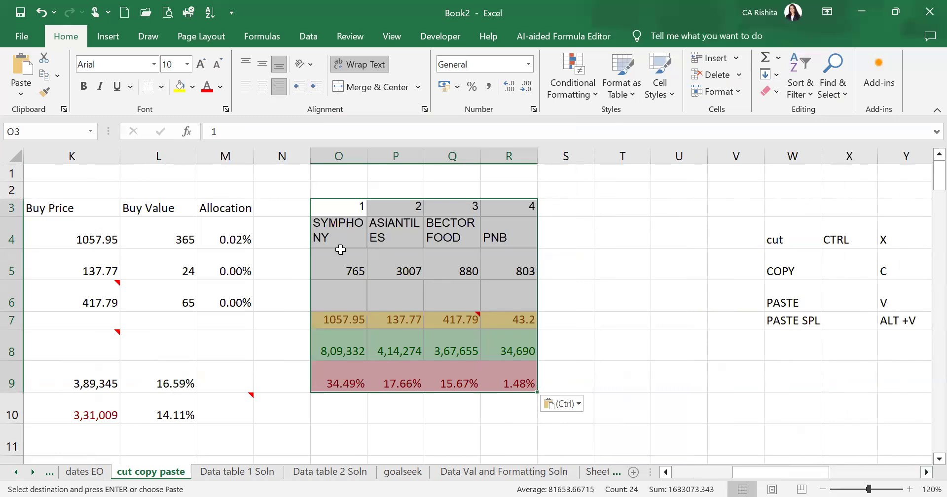
# - Paste the copied rows over O3:R9 again as Values and number formats with Transpose, and look back at the source table
pyautogui.click(572, 406)
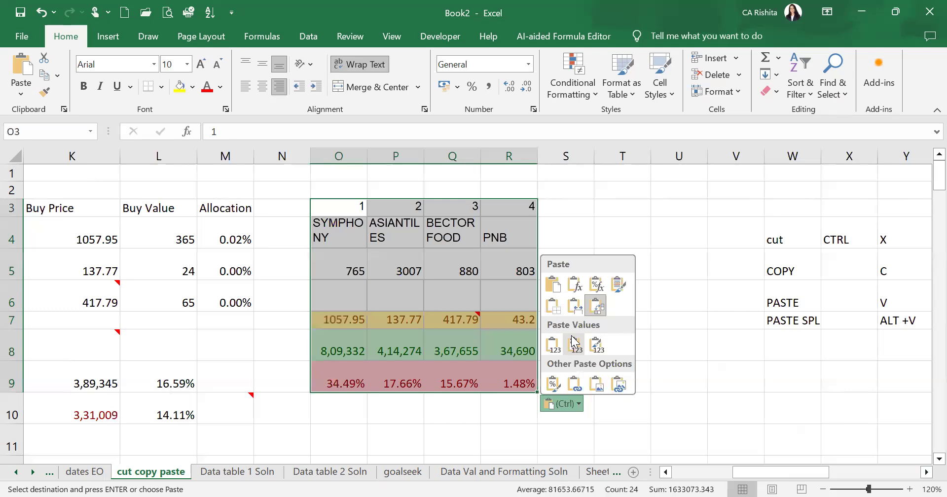
pyautogui.rightClick(488, 281)
pyautogui.click(562, 190)
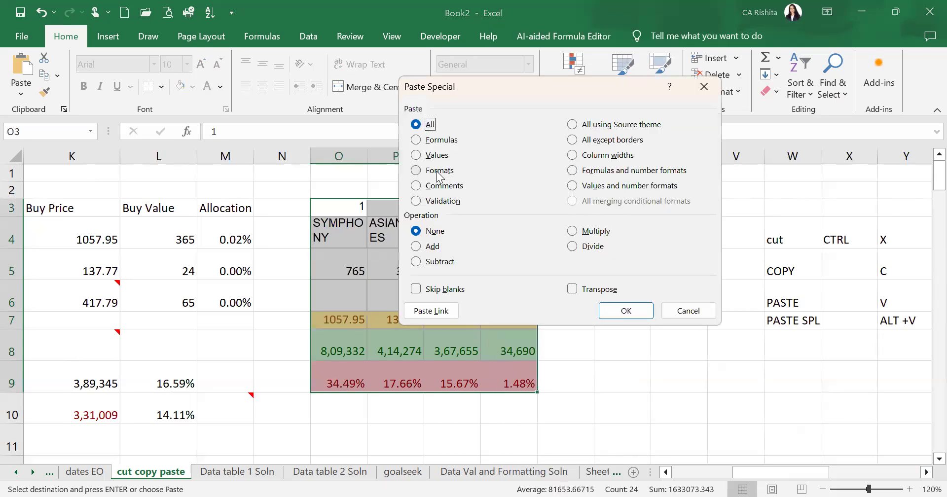
pyautogui.click(446, 140)
pyautogui.click(612, 290)
pyautogui.click(605, 187)
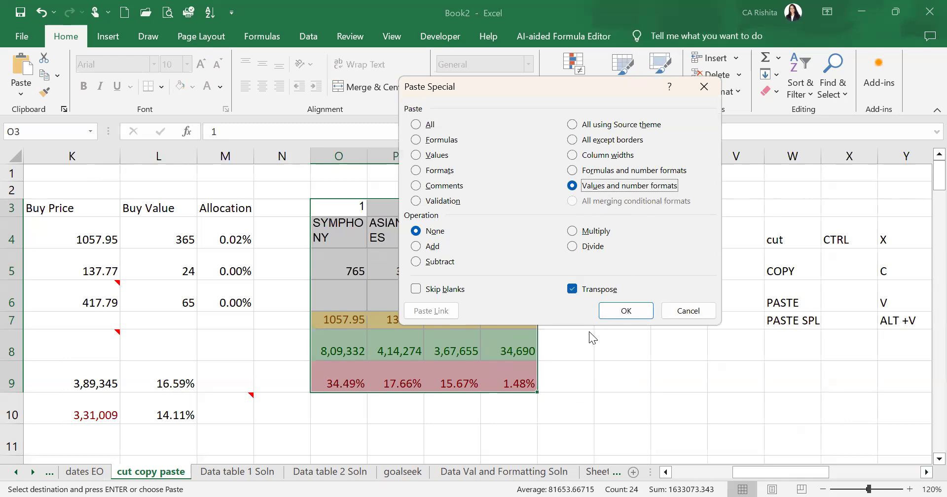
pyautogui.click(624, 313)
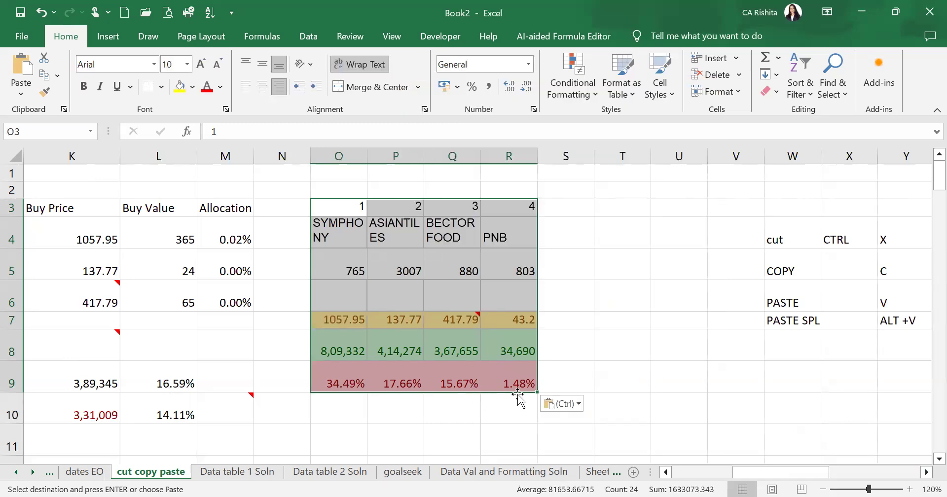
pyautogui.moveTo(742, 475); pyautogui.dragTo(638, 477)
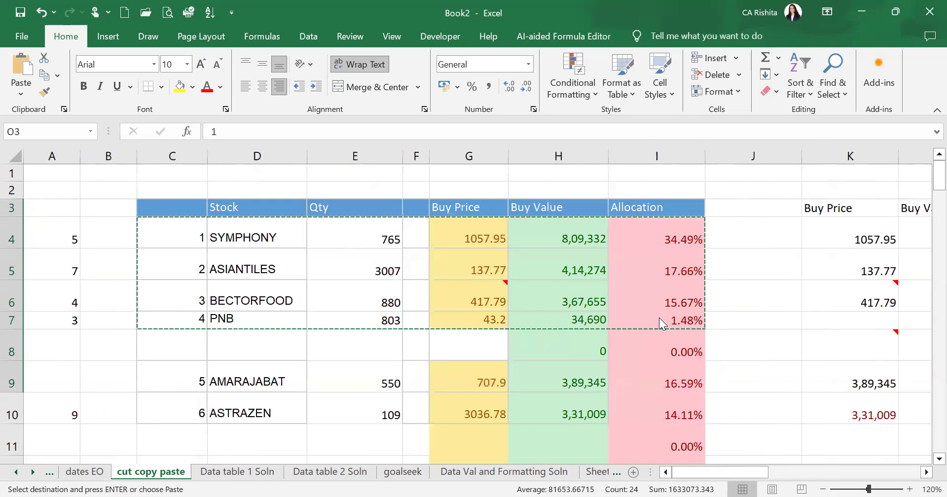
pyautogui.click(926, 472)
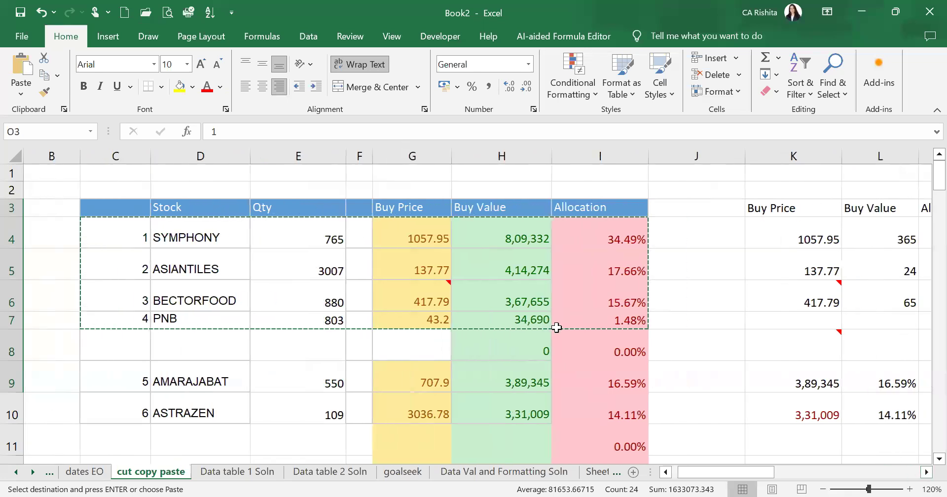
# - Enter the heading ADDITION in J3, beside the Allocation column
pyautogui.click(363, 234)
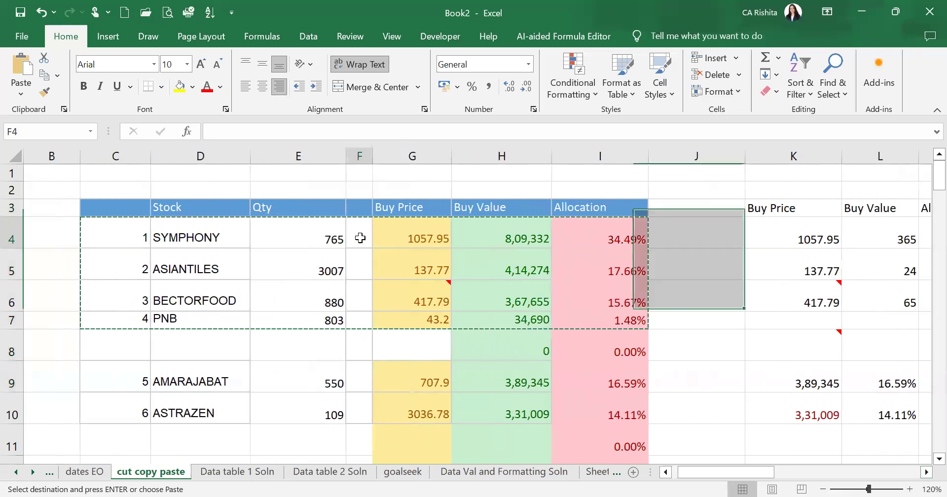
pyautogui.click(688, 209)
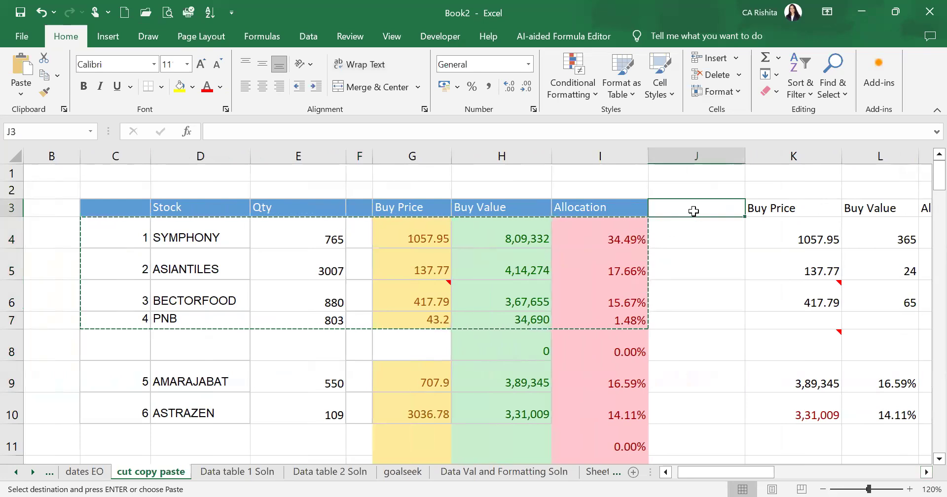
pyautogui.write('ADD')
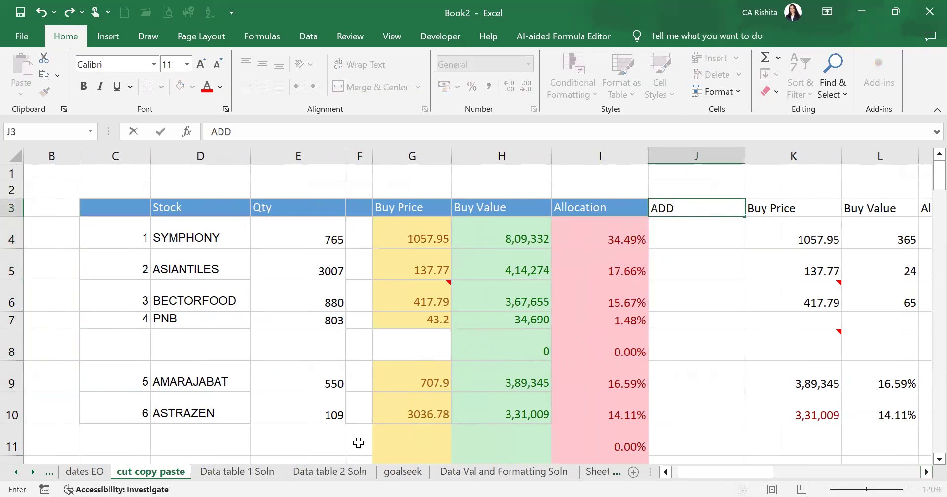
pyautogui.write('ITION')
pyautogui.press('Return')
# - Fill J4:J7 under the ADDITION heading with 20, 50, 80% and 10%
pyautogui.write('20')
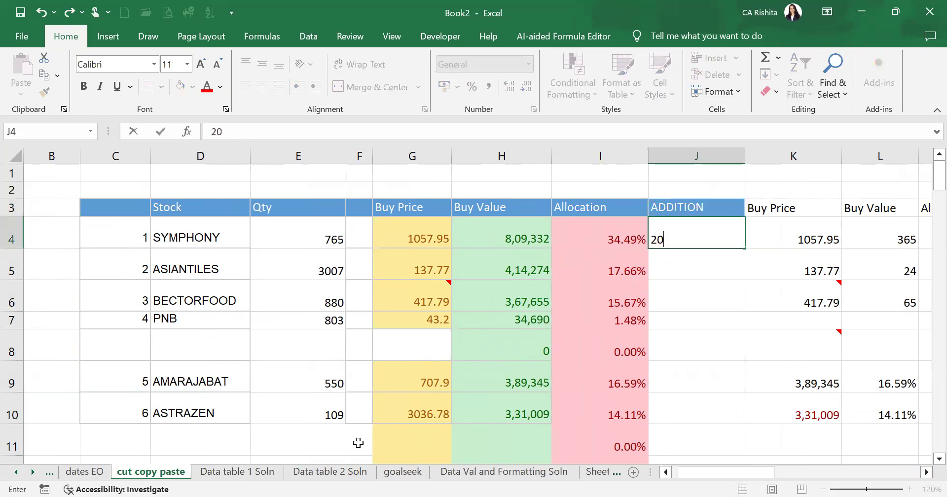
pyautogui.press('Return')
pyautogui.write('50')
pyautogui.press('Return')
pyautogui.write('80%')
pyautogui.press('Return')
pyautogui.write('10')
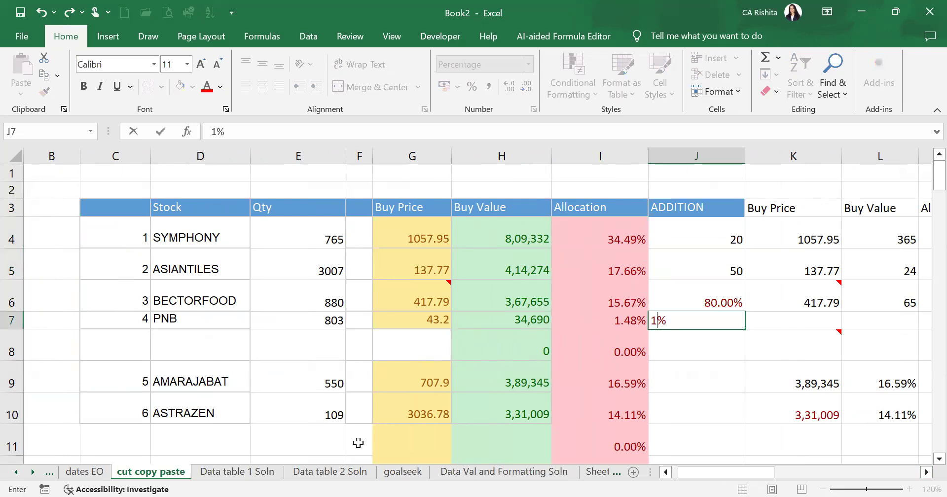
pyautogui.press('Return')
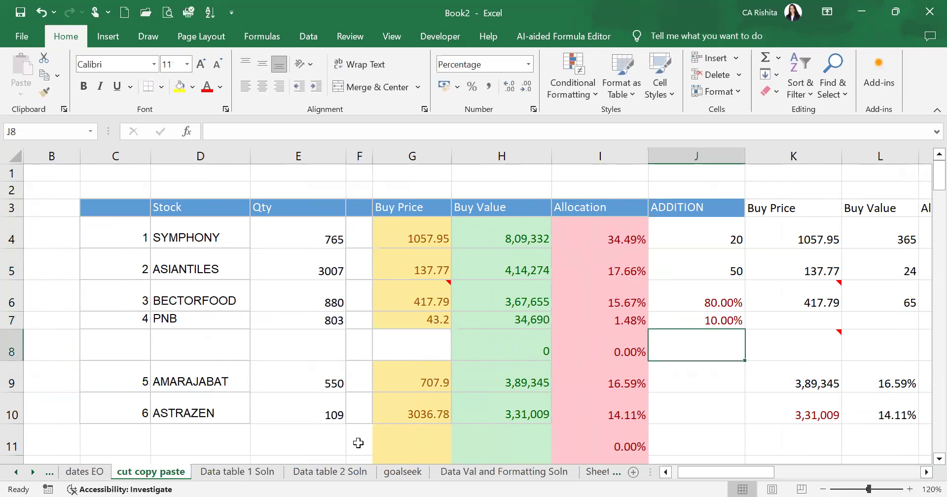
# - Copy the formatting of J5 onto J6:J7 with Format Painter
pyautogui.click(695, 264)
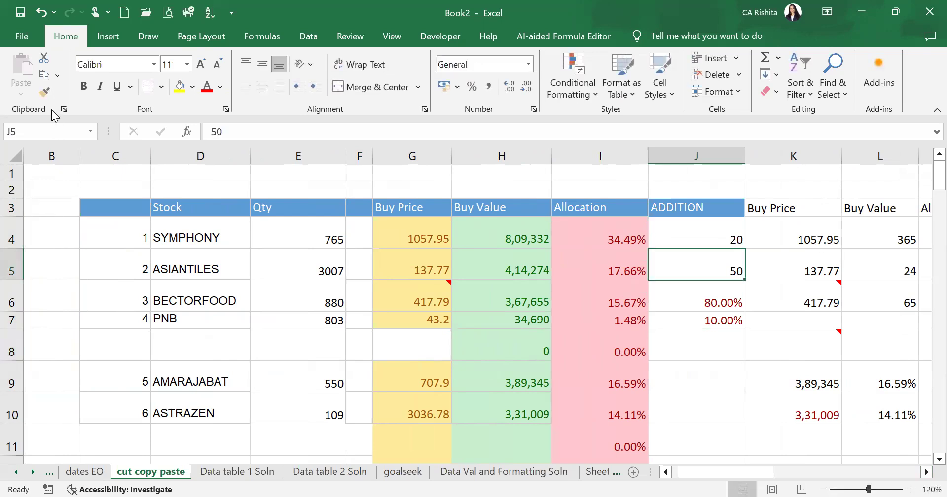
pyautogui.click(43, 92)
pyautogui.moveTo(688, 297); pyautogui.dragTo(688, 321)
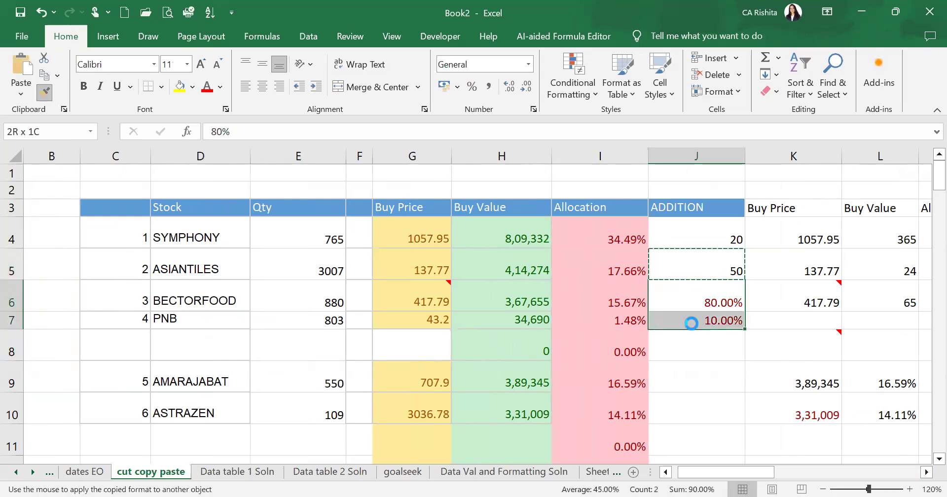
# - Re-enter the values in J6 and J7 as the plain numbers 80 and 10
pyautogui.click(728, 271)
pyautogui.click(725, 300)
pyautogui.write('80')
pyautogui.press('Return')
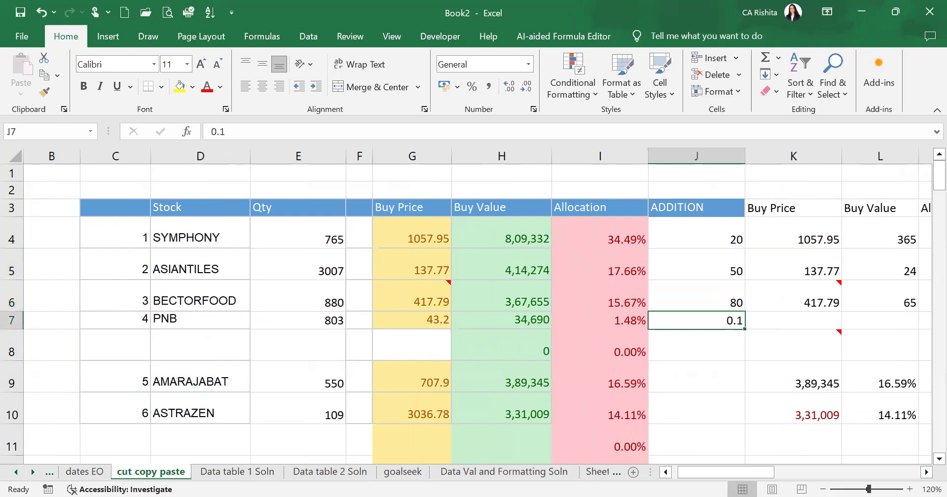
pyautogui.write('10')
pyautogui.press('Return')
# - Copy J4:J7 and add the values to the Qty cells from E4 down, using Paste Special with All and the Add operation
pyautogui.moveTo(334, 237); pyautogui.dragTo(341, 327)
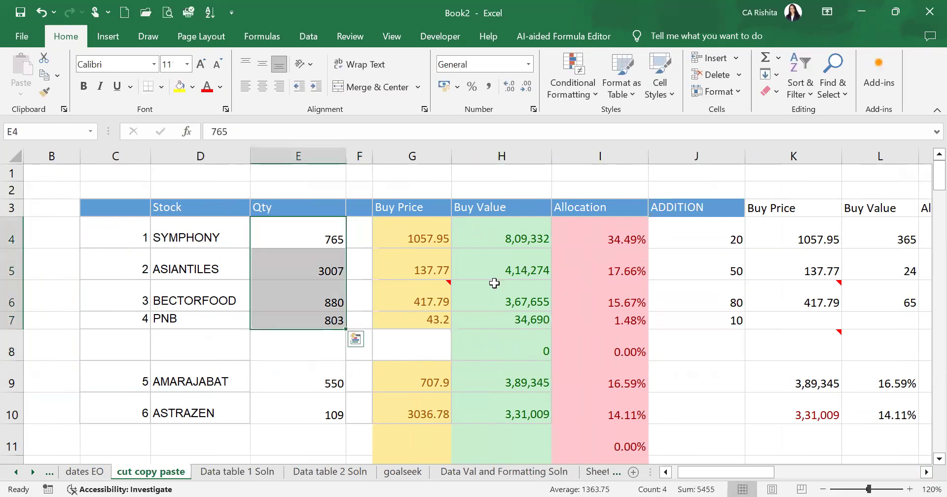
pyautogui.moveTo(695, 230); pyautogui.dragTo(707, 313)
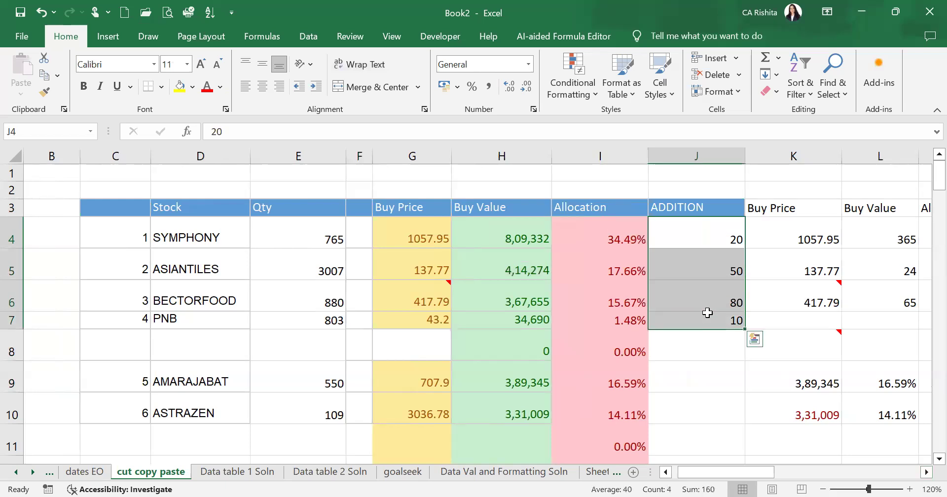
pyautogui.hotkey('ctrl', 'c')
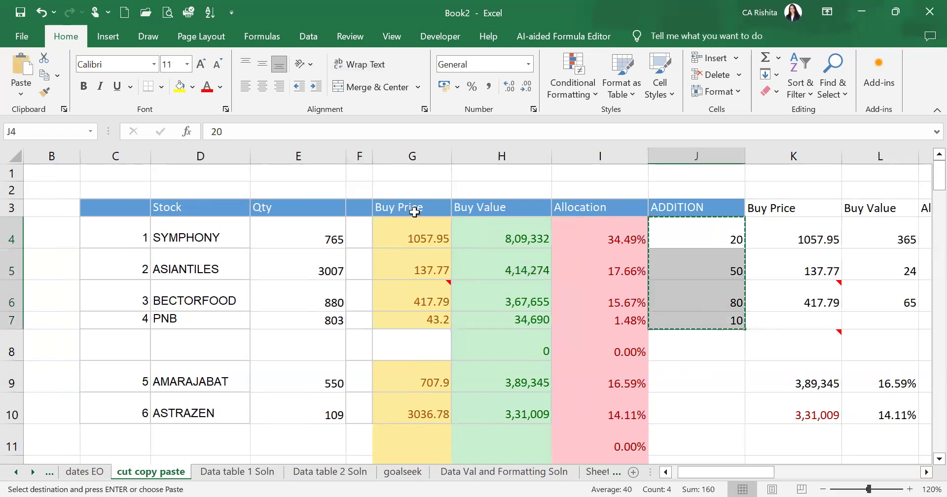
pyautogui.click(302, 237)
pyautogui.rightClick(302, 237)
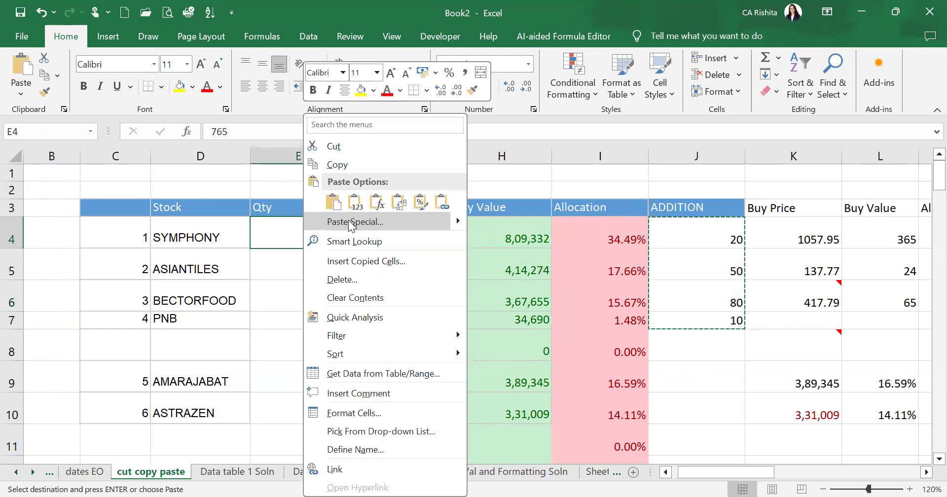
pyautogui.click(348, 220)
pyautogui.click(222, 282)
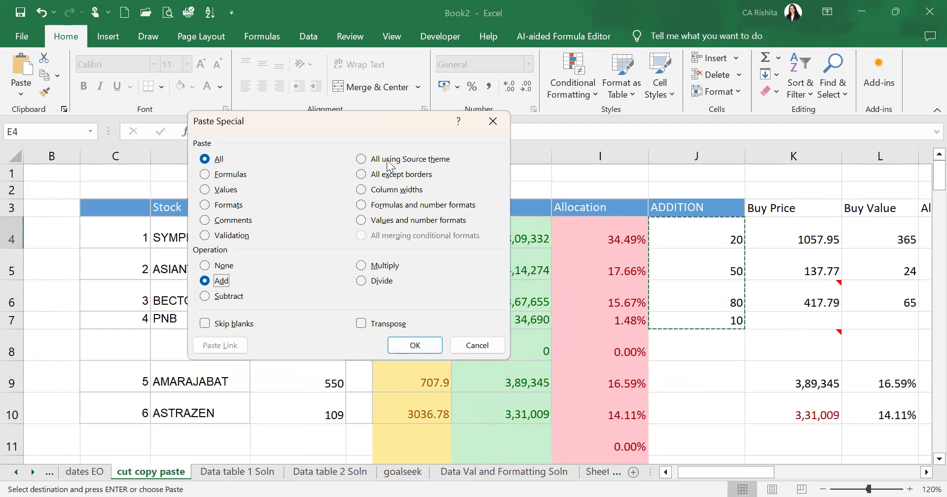
pyautogui.click(228, 192)
pyautogui.click(218, 159)
pyautogui.click(416, 345)
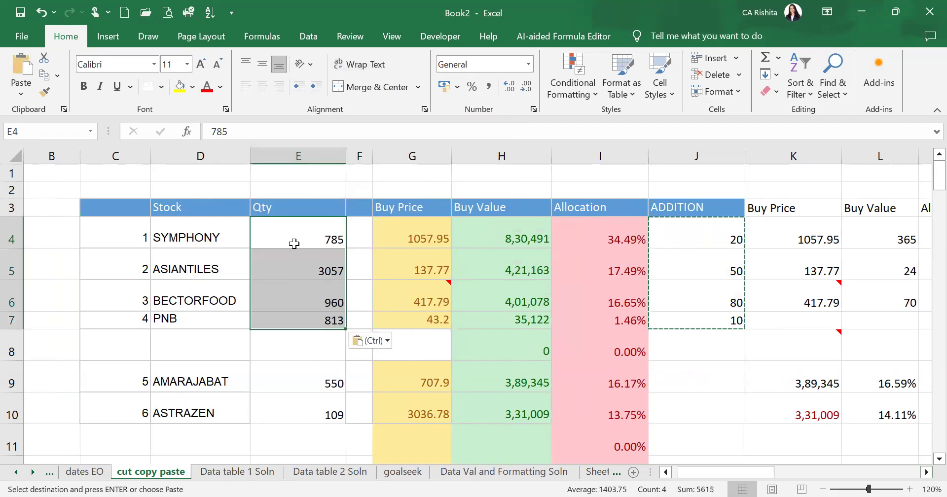
# - Check the quantities in E4:E6, and undo and redo the added paste twice to compare the Qty column before and after
pyautogui.click(294, 244)
pyautogui.click(302, 272)
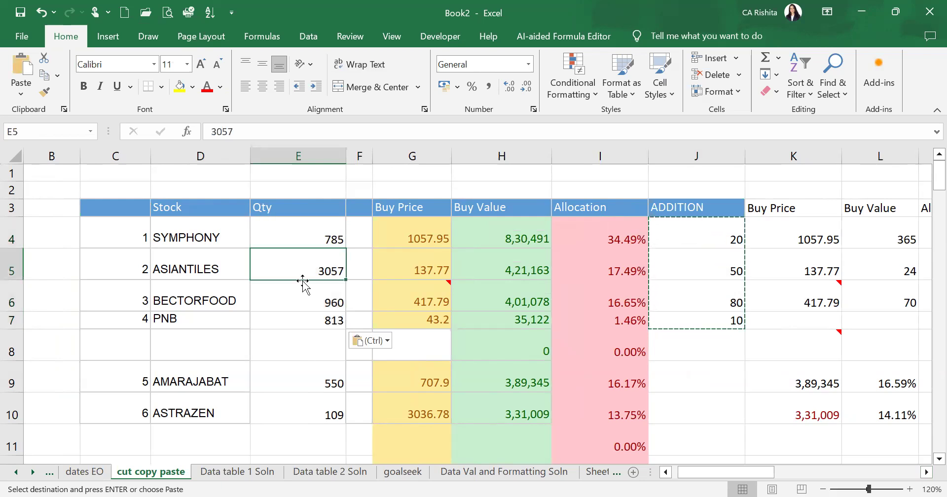
pyautogui.click(306, 299)
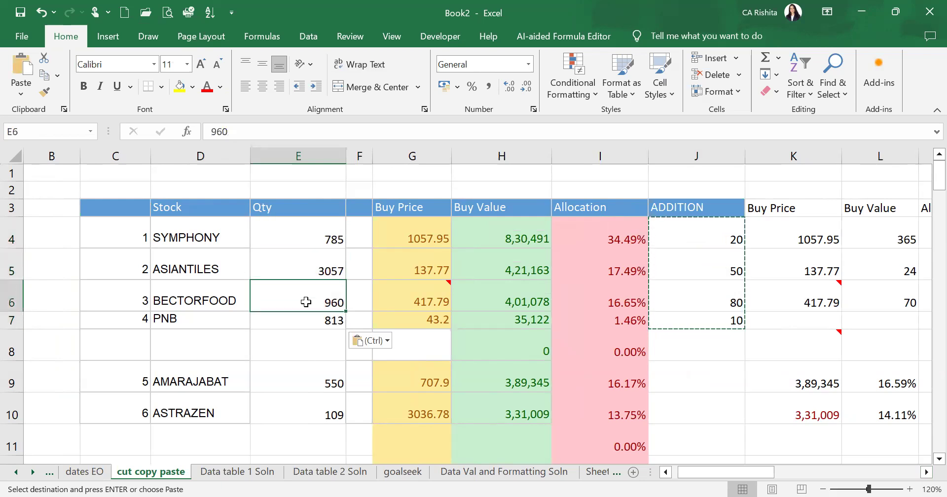
pyautogui.hotkey('ctrl', 'z')
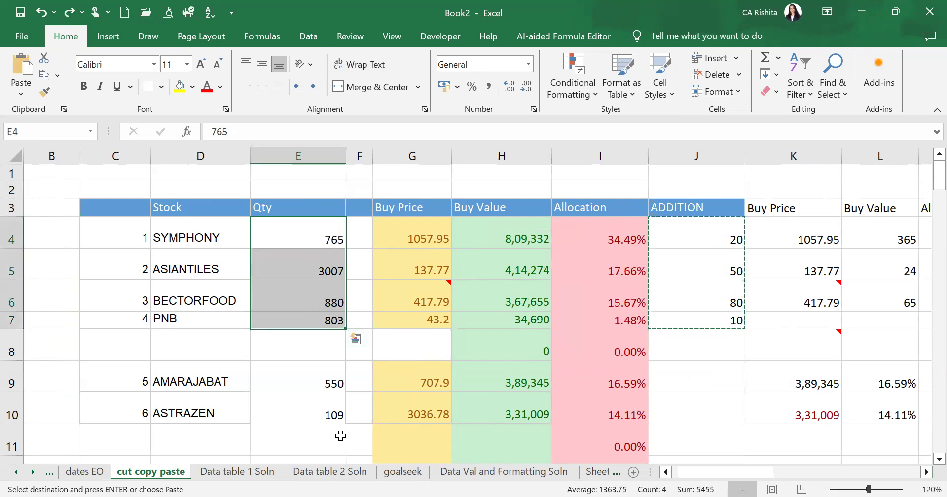
pyautogui.hotkey('ctrl', 'y')
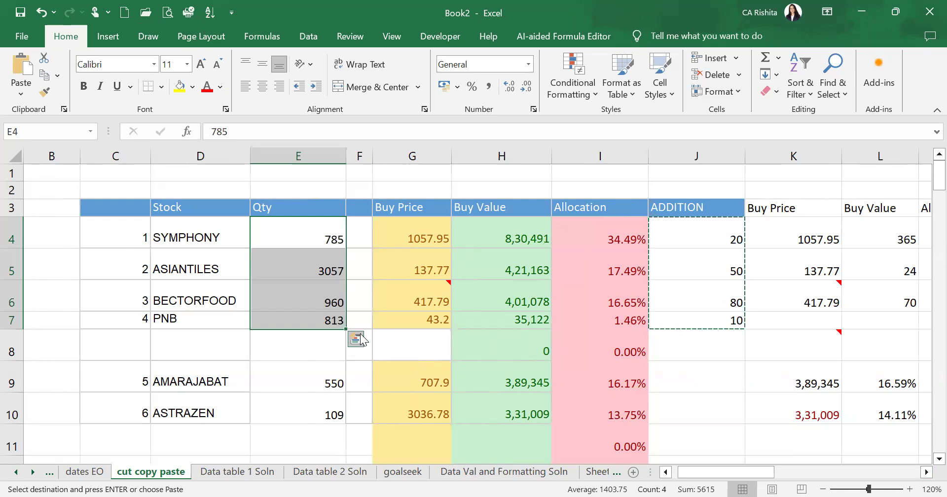
pyautogui.hotkey('ctrl', 'z')
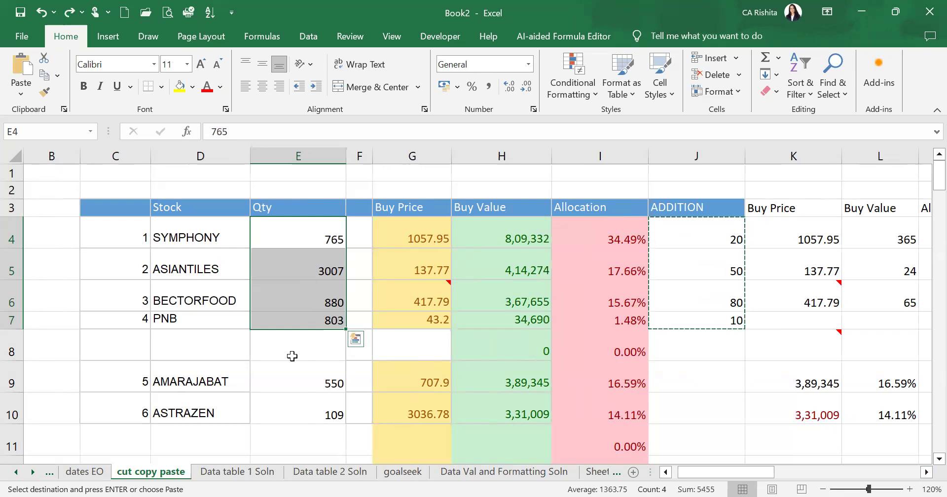
pyautogui.hotkey('ctrl', 'y')
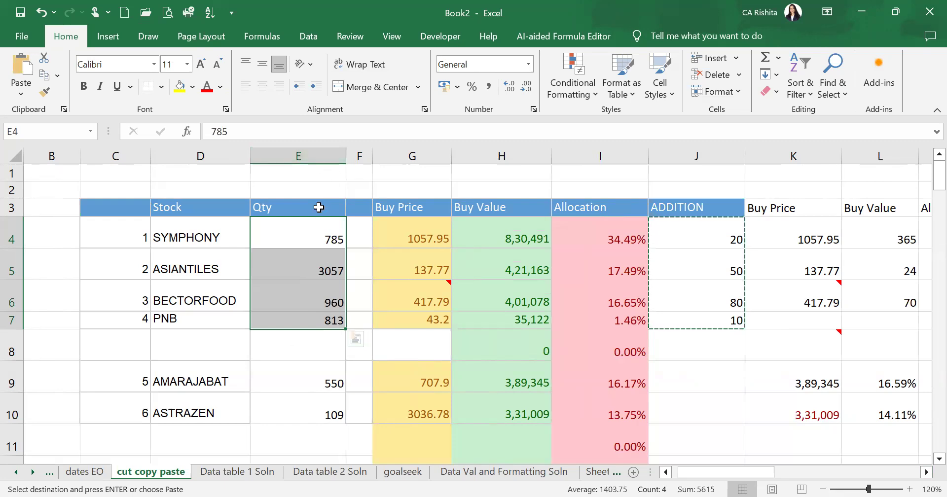